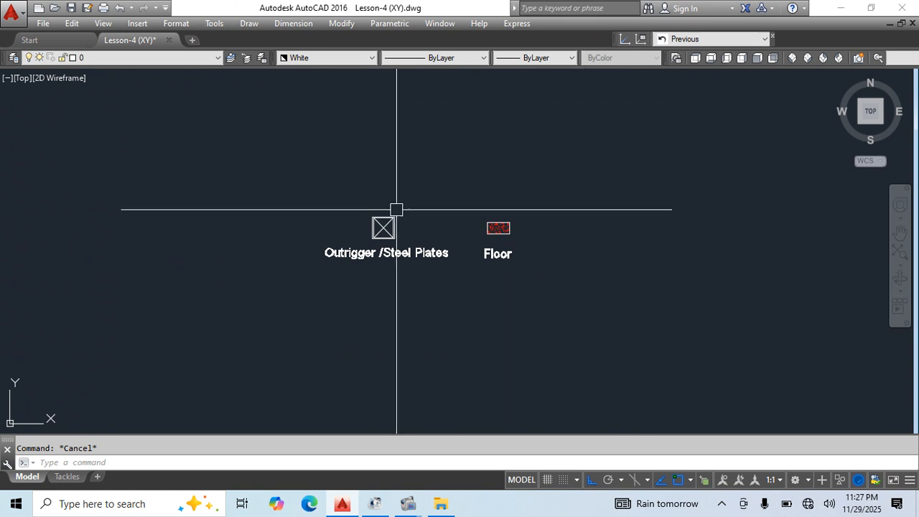
# Examine the XY parameter and Stretch action tools for the outrigger plate block in the Block Editor, and close the editor.
pyautogui.doubleClick(383, 227)
pyautogui.click(456, 346)
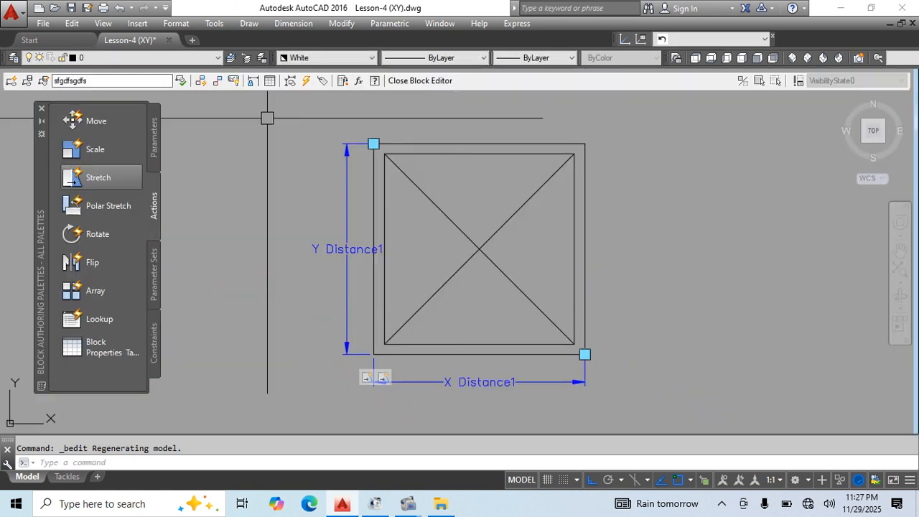
pyautogui.click(151, 115)
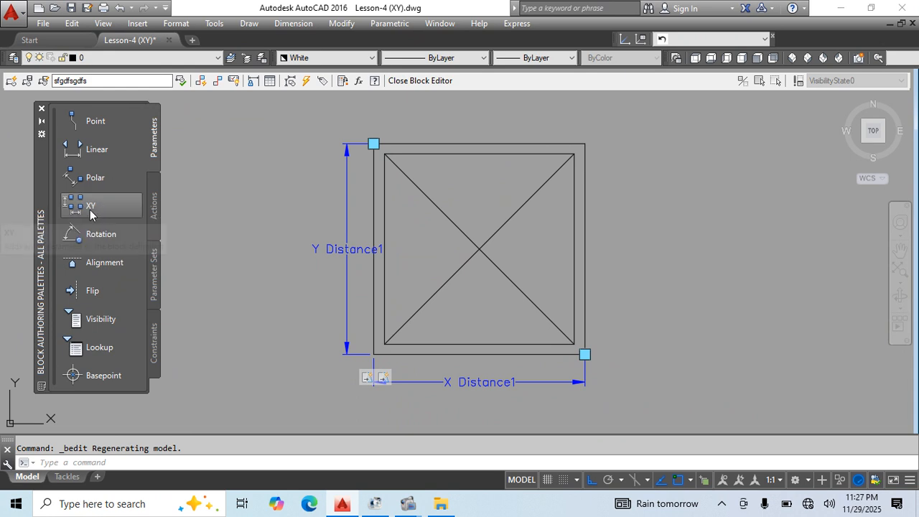
pyautogui.click(154, 208)
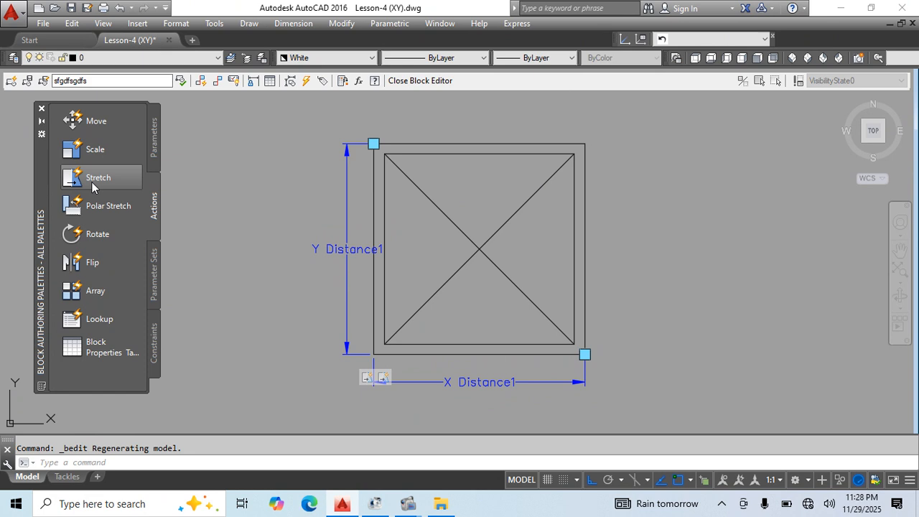
pyautogui.click(155, 146)
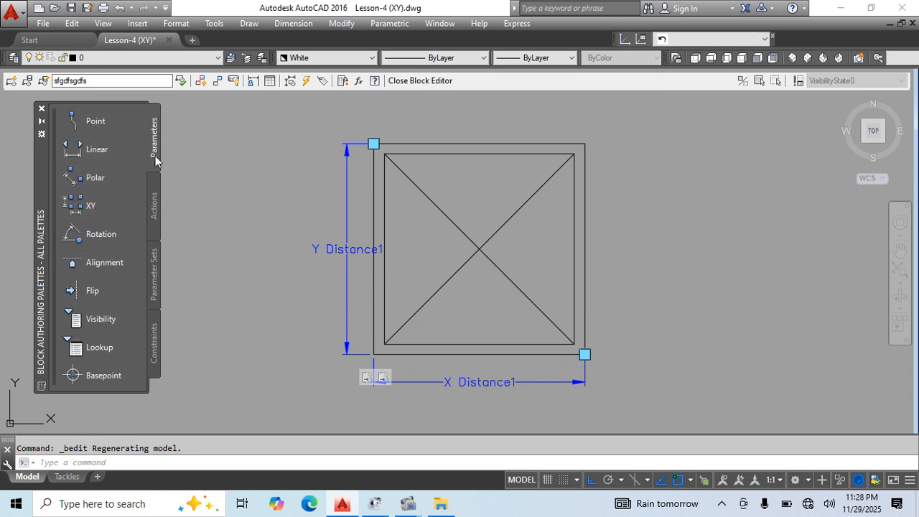
pyautogui.click(153, 193)
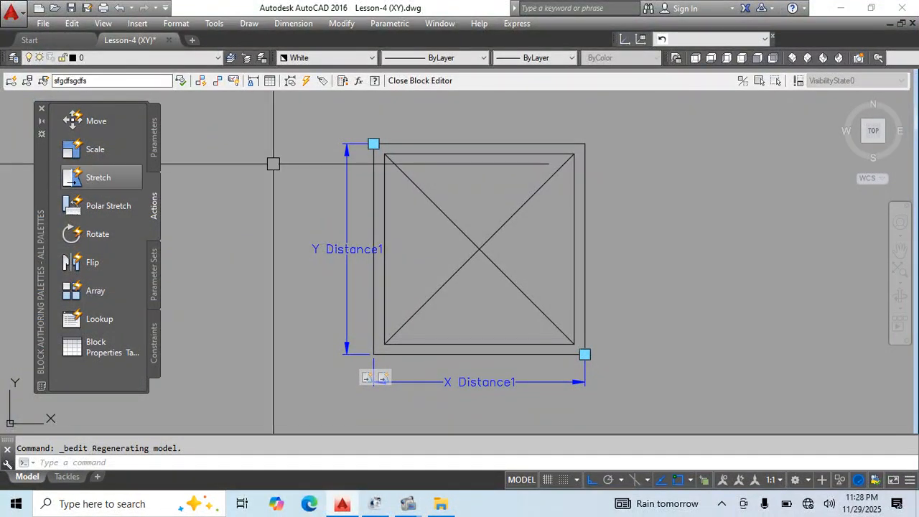
pyautogui.click(239, 194)
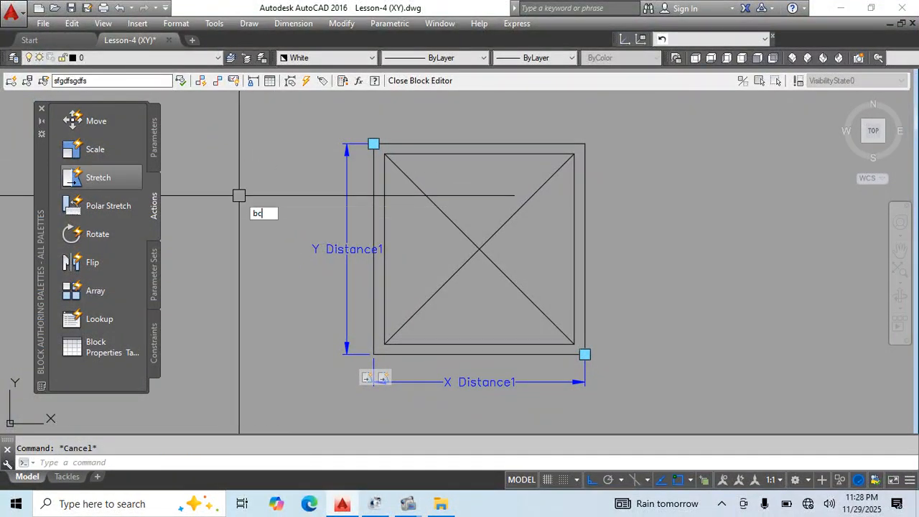
pyautogui.press('Return')
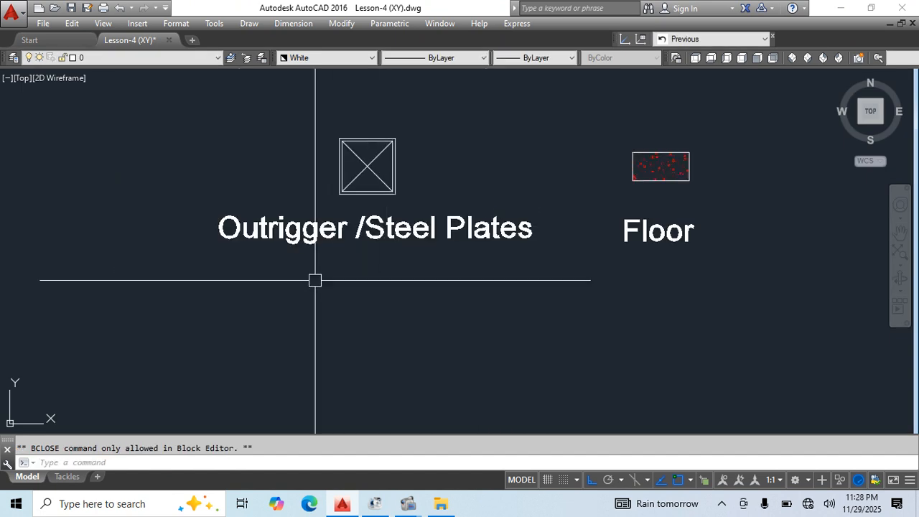
# Move the outrigger plate block away from its label to a free spot up and to the left.
pyautogui.scroll(2, 294, 258)
pyautogui.scroll(-4, 545, 308)
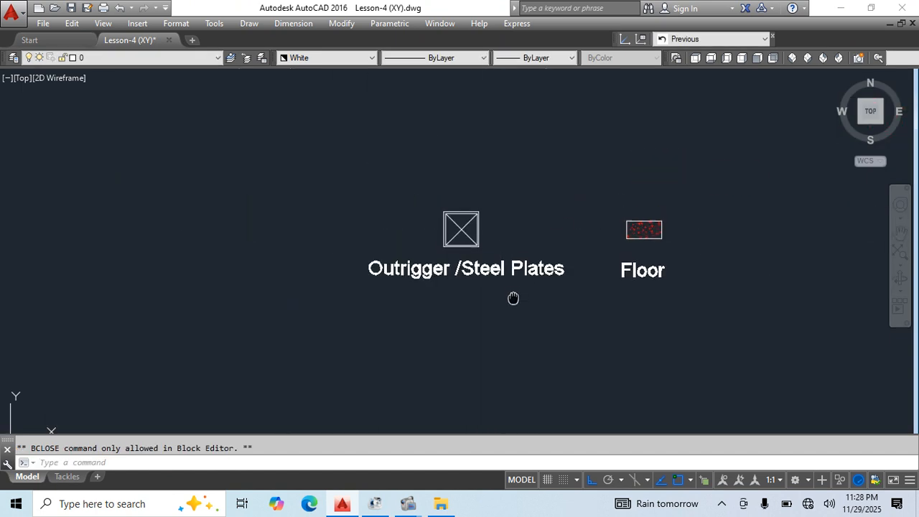
pyautogui.click(486, 195)
pyautogui.click(425, 231)
pyautogui.click(443, 246)
pyautogui.click(291, 159)
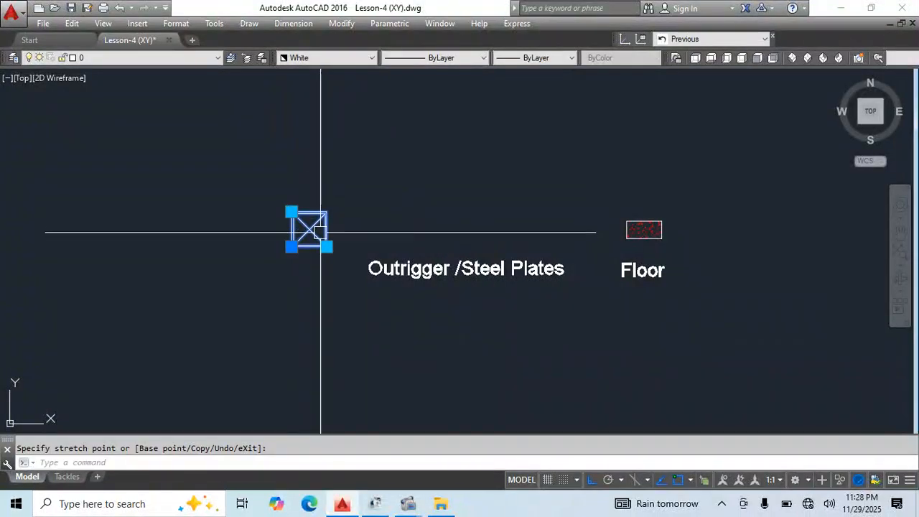
pyautogui.click(291, 246)
pyautogui.click(300, 155)
pyautogui.moveTo(336, 165); pyautogui.dragTo(340, 179, button='middle')
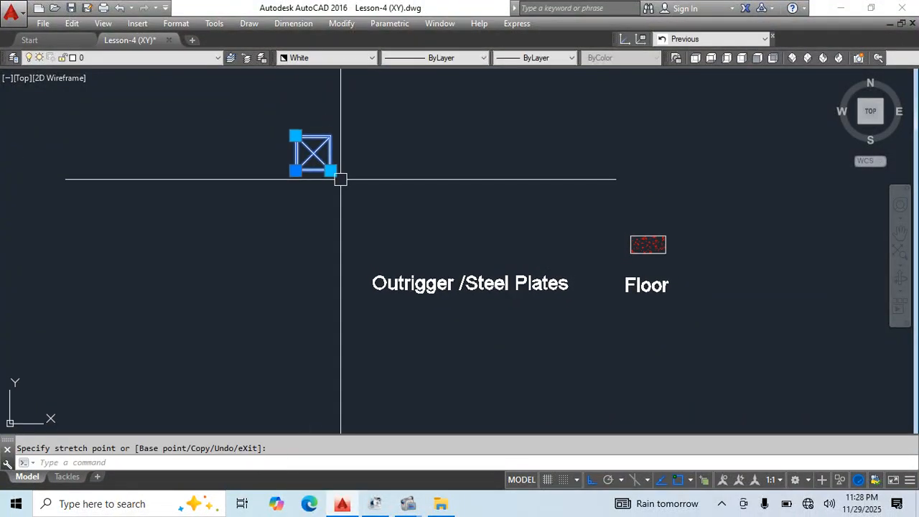
pyautogui.press('Escape')
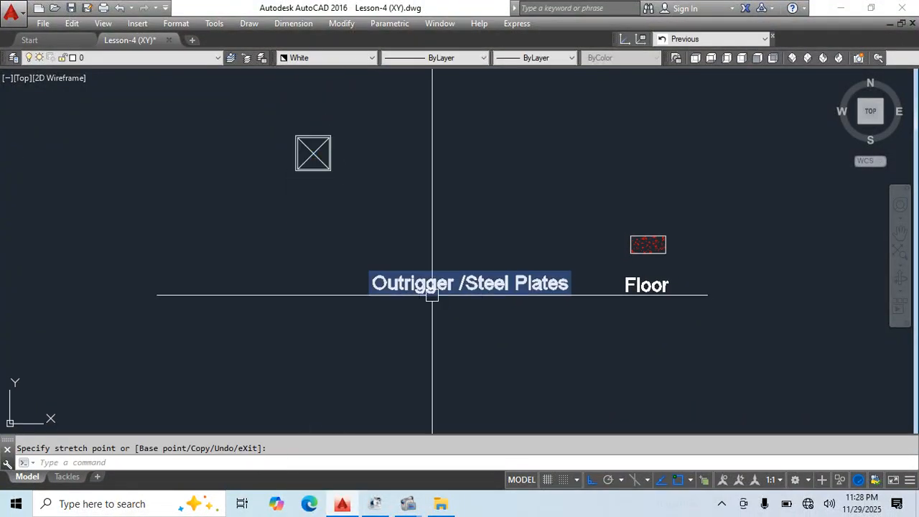
# Edit the plate label text to read "Outrigger Pads /Steel Plates".
pyautogui.scroll(2, 432, 294)
pyautogui.click(447, 286)
pyautogui.doubleClick(491, 279)
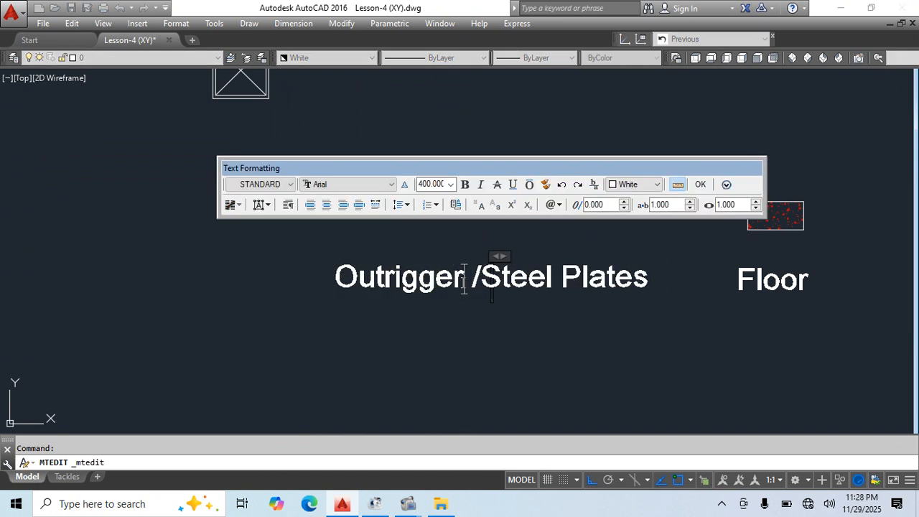
pyautogui.write('Pads')
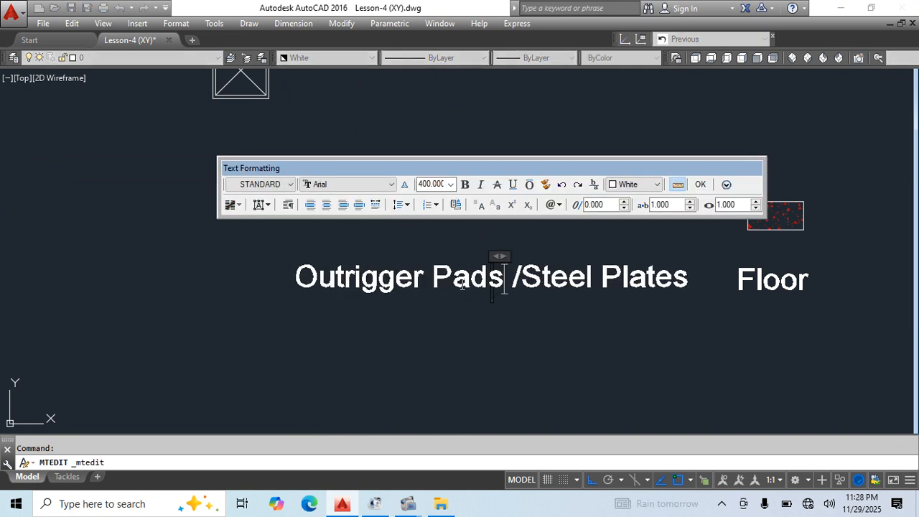
pyautogui.hotkey('ctrl', 'Return')
pyautogui.scroll(-2, 508, 405)
pyautogui.scroll(4, 420, 232)
pyautogui.scroll(-2, 564, 255)
pyautogui.moveTo(563, 256); pyautogui.dragTo(476, 256, button='middle')
pyautogui.write('rec')
pyautogui.press('Return')
pyautogui.click(481, 135)
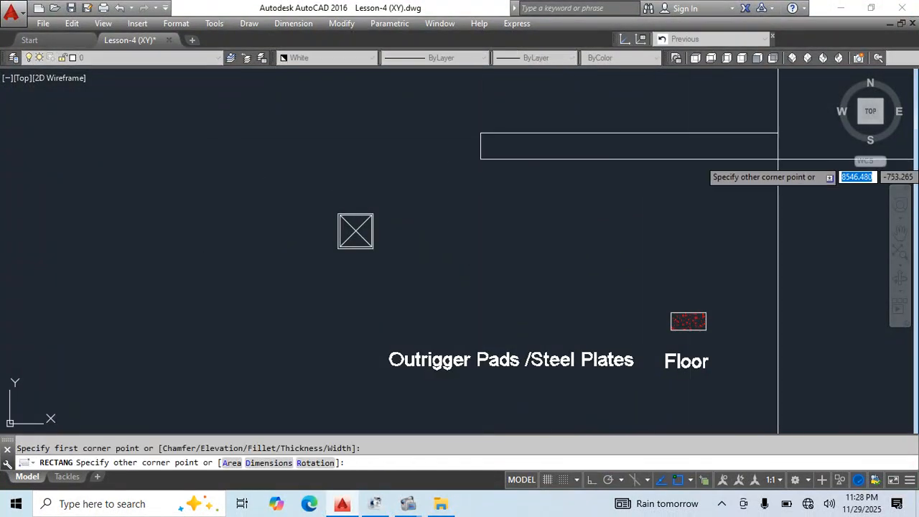
pyautogui.press('Escape')
# Copy the crane plan view with red outrigger pads to the empty area at the far left of the drawing.
pyautogui.scroll(-2, 580, 197)
pyautogui.scroll(-5, 474, 219)
pyautogui.scroll(4, 696, 192)
pyautogui.click(707, 204)
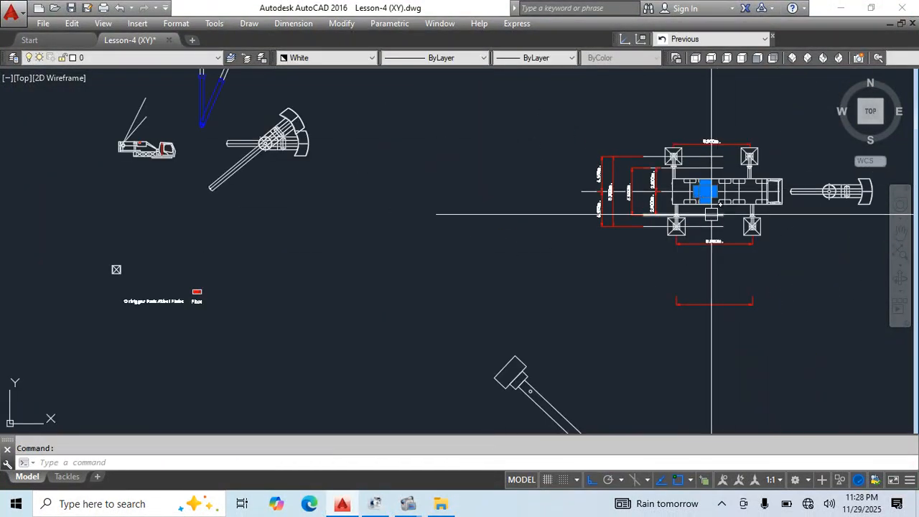
pyautogui.moveTo(666, 213); pyautogui.dragTo(359, 287, button='middle')
pyautogui.scroll(-4, 585, 184)
pyautogui.moveTo(632, 215); pyautogui.dragTo(625, 243, button='middle')
pyautogui.press('Escape')
pyautogui.click(603, 151)
pyautogui.moveTo(590, 189); pyautogui.dragTo(623, 204, button='middle')
pyautogui.write('c')
pyautogui.click(628, 158)
pyautogui.moveTo(308, 258); pyautogui.dragTo(487, 285, button='middle')
pyautogui.click(328, 223)
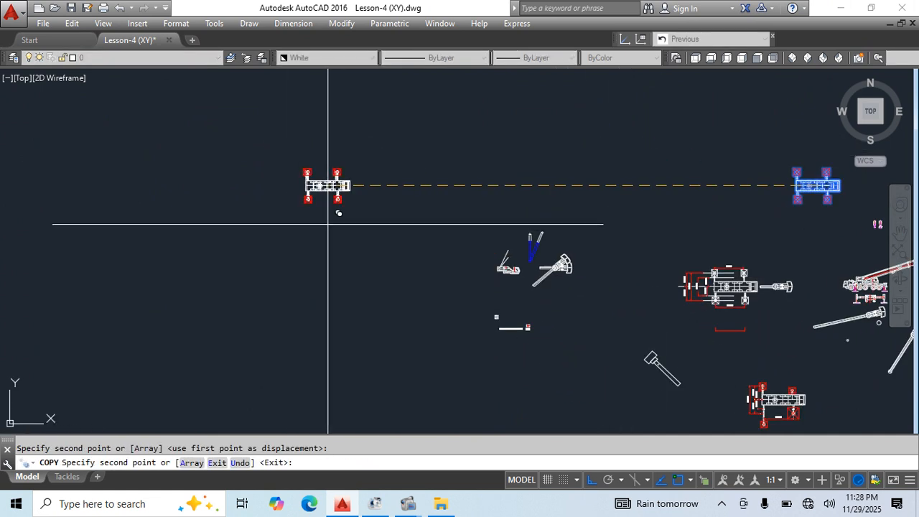
pyautogui.press('Escape')
# Explode the copied crane plan block.
pyautogui.scroll(6, 330, 195)
pyautogui.click(329, 193)
pyautogui.click(304, 169)
pyautogui.moveTo(328, 218); pyautogui.dragTo(356, 292, button='middle')
pyautogui.write('x')
pyautogui.press('space')
# Erase the red pads around the two upper outriggers of the copied crane.
pyautogui.scroll(4, 413, 150)
pyautogui.click(420, 147)
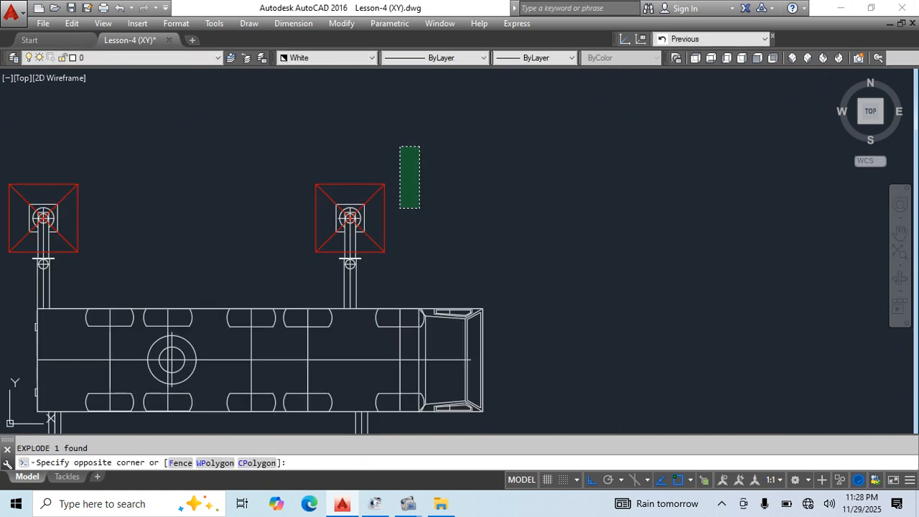
pyautogui.click(377, 257)
pyautogui.write('e')
pyautogui.press('space')
pyautogui.moveTo(241, 222); pyautogui.dragTo(548, 209, button='middle')
pyautogui.click(404, 133)
pyautogui.click(371, 251)
pyautogui.write('e')
pyautogui.press('space')
# Erase the red pads around the two lower outriggers of the copied crane.
pyautogui.scroll(-6, 410, 161)
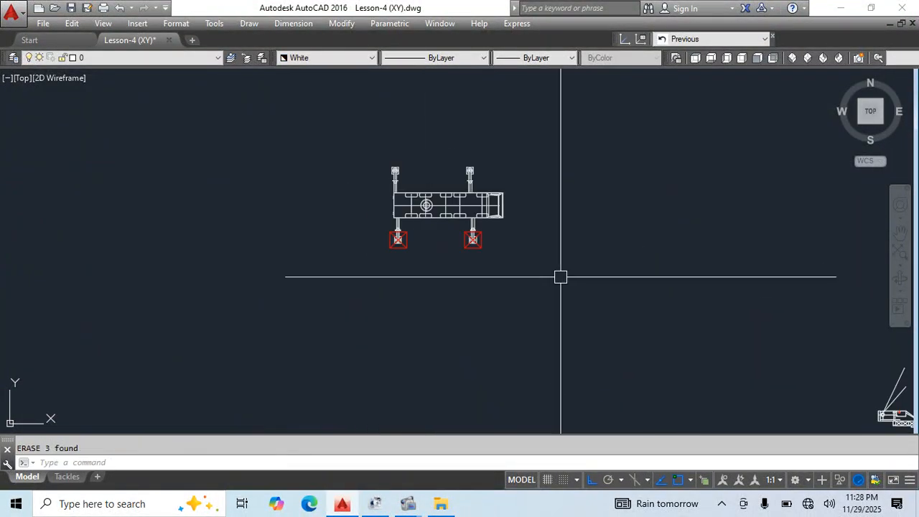
pyautogui.moveTo(560, 276); pyautogui.dragTo(511, 225, button='middle')
pyautogui.scroll(2, 428, 178)
pyautogui.click(450, 162)
pyautogui.press('Escape')
pyautogui.scroll(4, 440, 179)
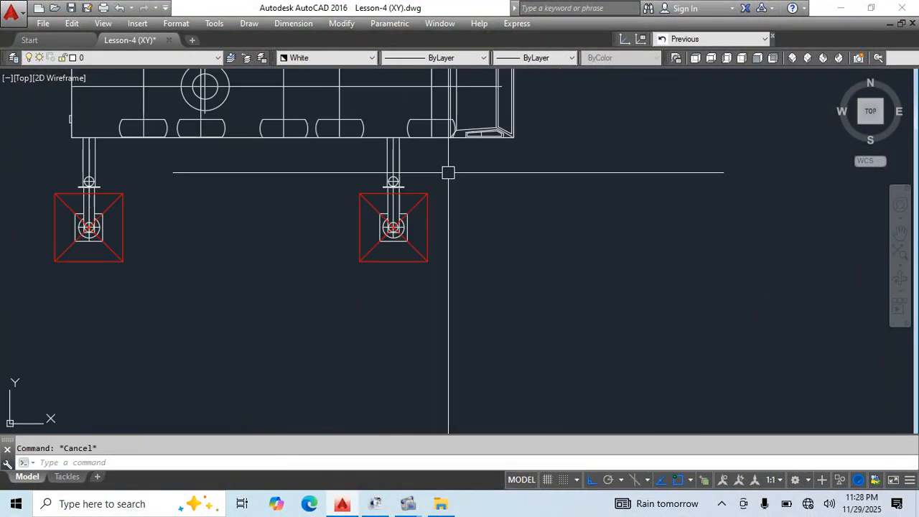
pyautogui.click(453, 168)
pyautogui.click(420, 257)
pyautogui.write('e')
pyautogui.press('space')
pyautogui.click(150, 179)
pyautogui.click(119, 284)
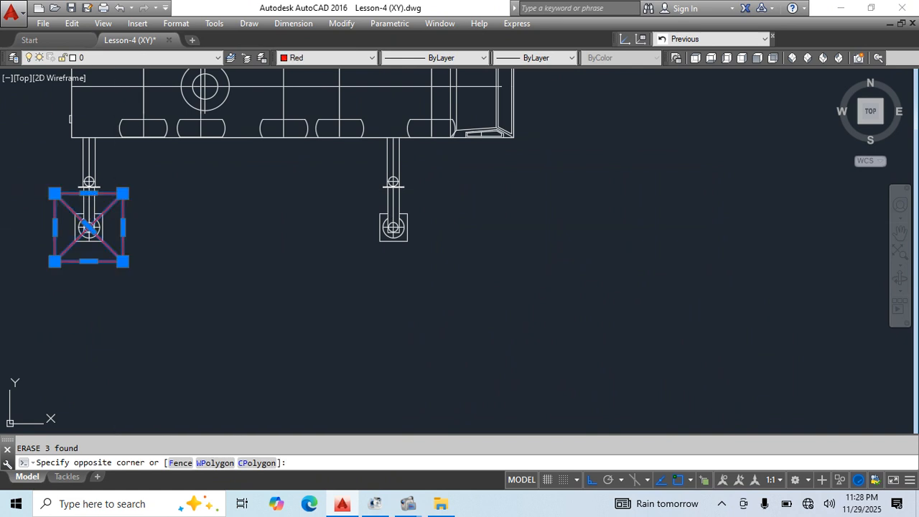
pyautogui.write('e')
pyautogui.press('space')
# Move the outrigger plate block next to the copied crane's upper rear outrigger with Ortho off.
pyautogui.scroll(-7, 411, 229)
pyautogui.moveTo(484, 295); pyautogui.dragTo(284, 164, button='middle')
pyautogui.scroll(8, 458, 291)
pyautogui.click(494, 229)
pyautogui.click(439, 240)
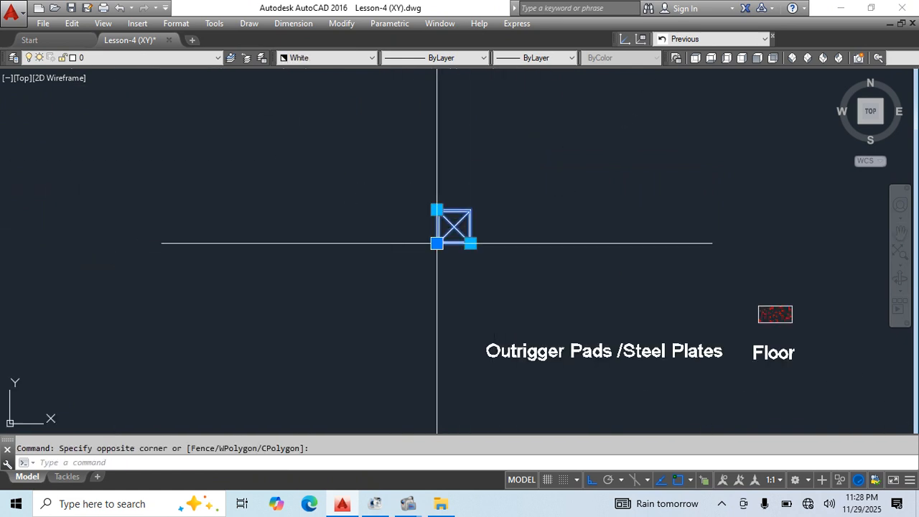
pyautogui.click(437, 242)
pyautogui.scroll(-8, 436, 241)
pyautogui.moveTo(385, 221); pyautogui.dragTo(609, 387, button='middle')
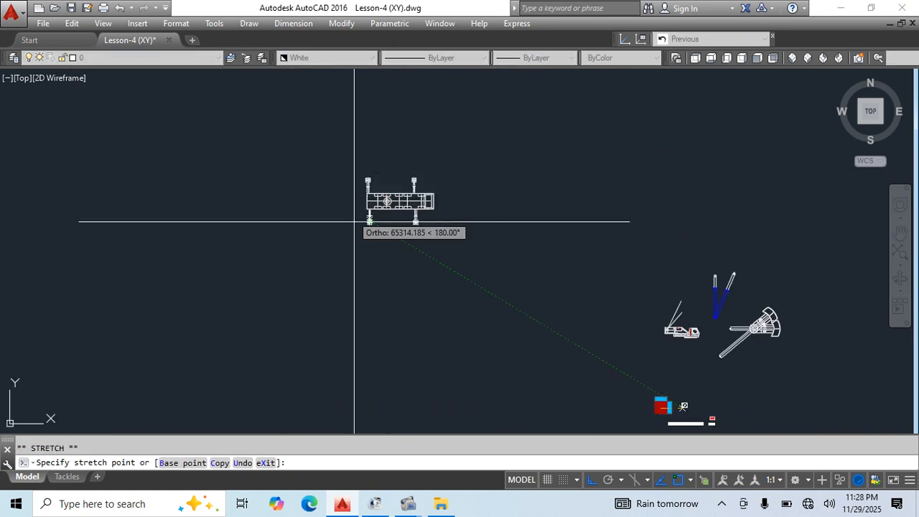
pyautogui.click(591, 480)
pyautogui.scroll(8, 373, 207)
pyautogui.click(414, 222)
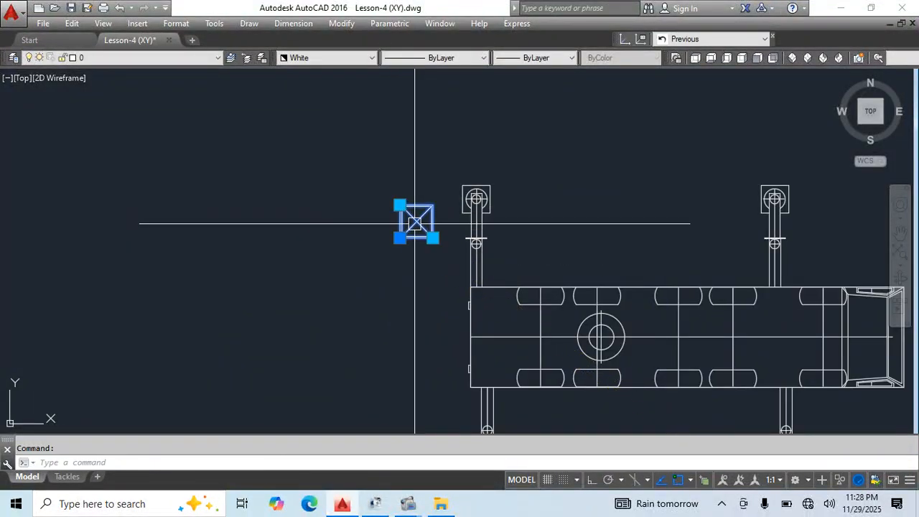
# Move the plate block from its center onto the center of the crane's upper rear outrigger float.
pyautogui.write('m')
pyautogui.press('Return')
pyautogui.scroll(5, 415, 215)
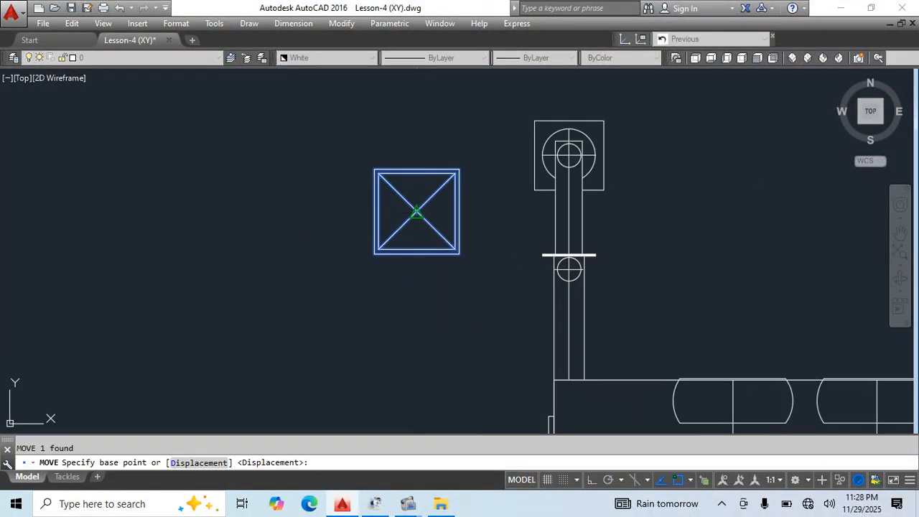
pyautogui.click(416, 209)
pyautogui.click(569, 156)
pyautogui.moveTo(632, 167); pyautogui.dragTo(522, 205, button='middle')
pyautogui.press('Escape')
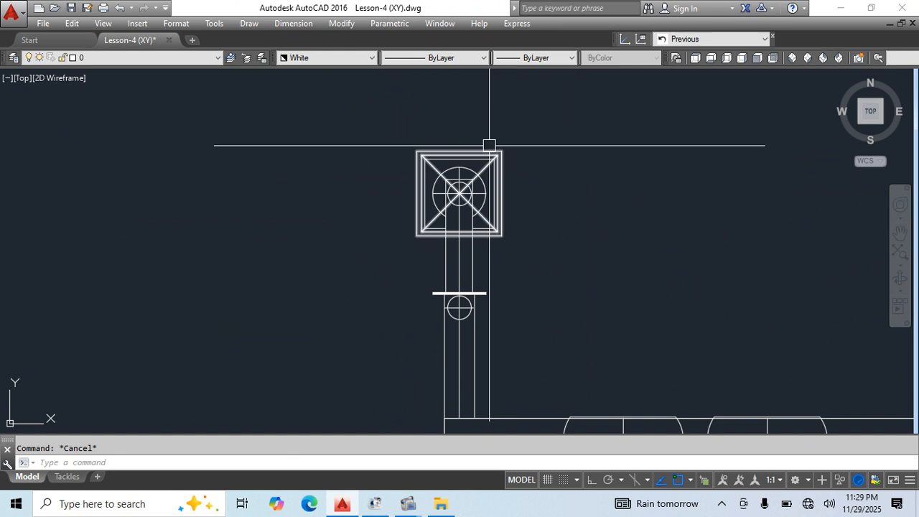
# Stretch the plate block horizontally to a width of 2500.
pyautogui.click(490, 147)
pyautogui.click(501, 236)
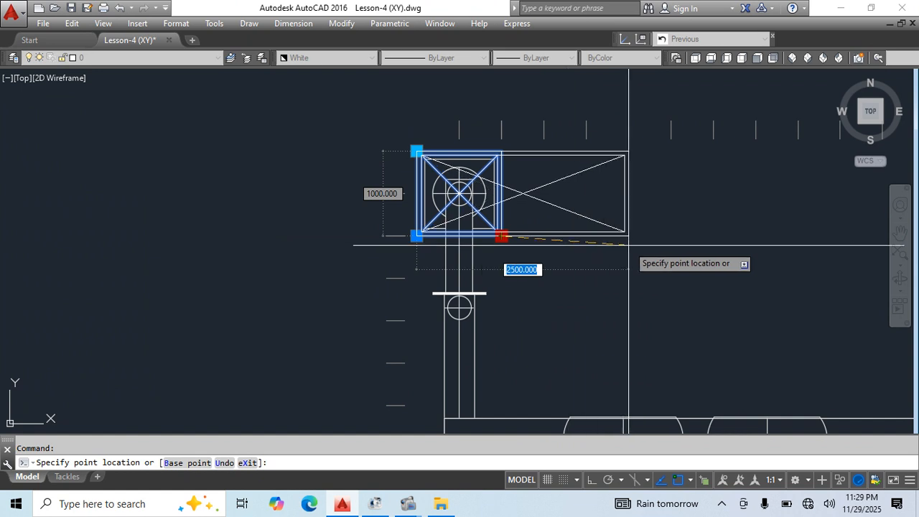
pyautogui.click(629, 245)
# Stretch the plate block upward in two passes, to a height of 1500 and to a height of 2500.
pyautogui.moveTo(420, 131); pyautogui.dragTo(394, 197, button='middle')
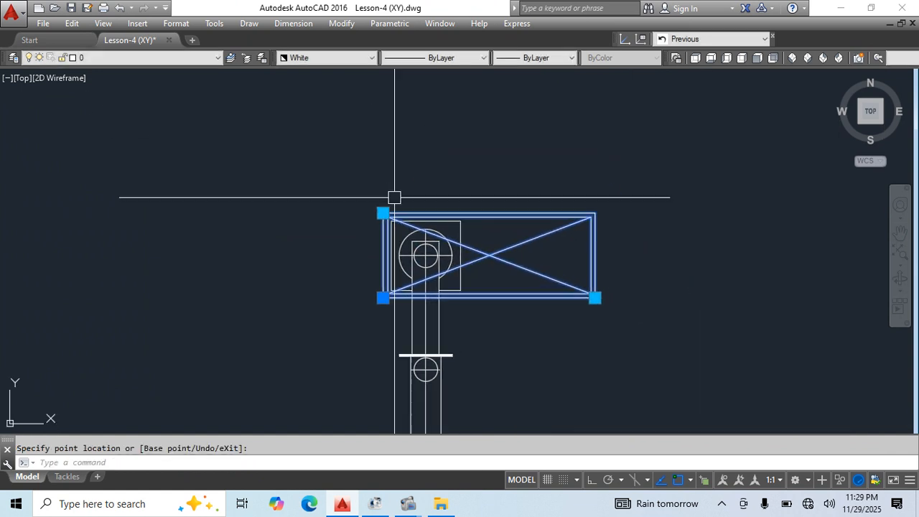
pyautogui.click(383, 212)
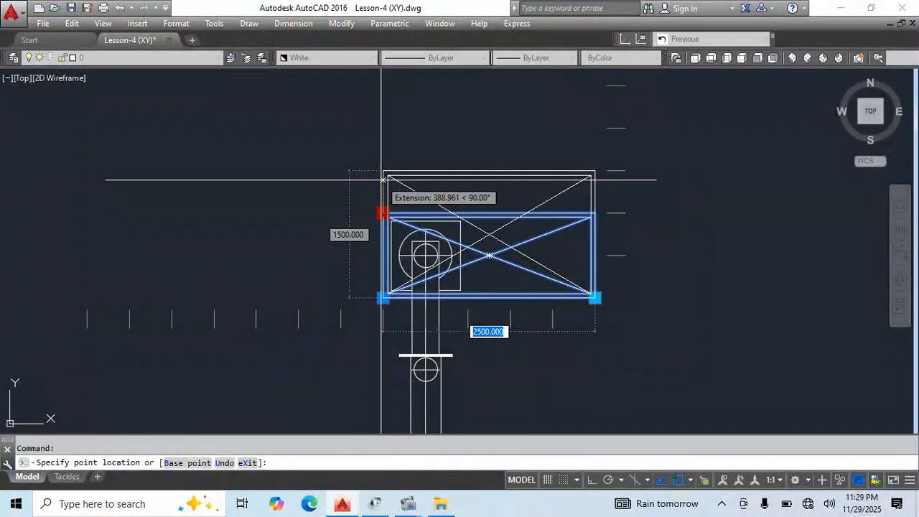
pyautogui.click(382, 180)
pyautogui.click(383, 170)
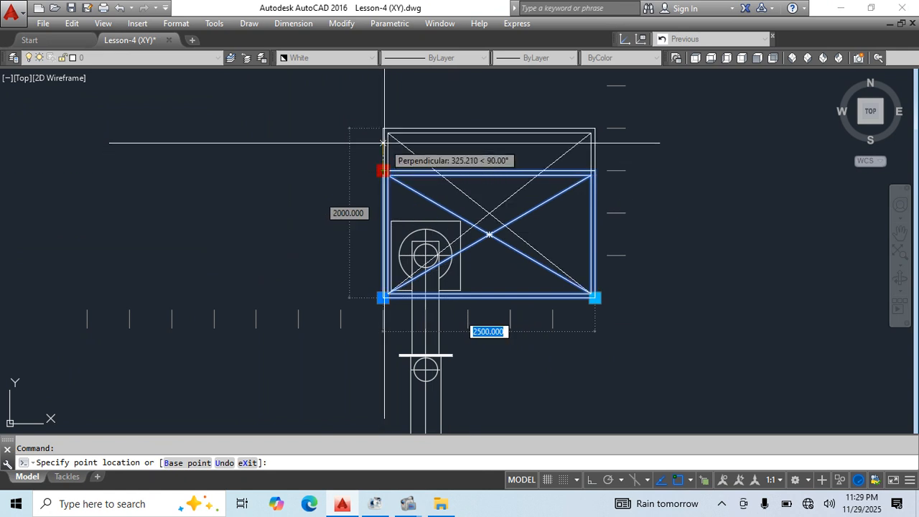
pyautogui.click(591, 480)
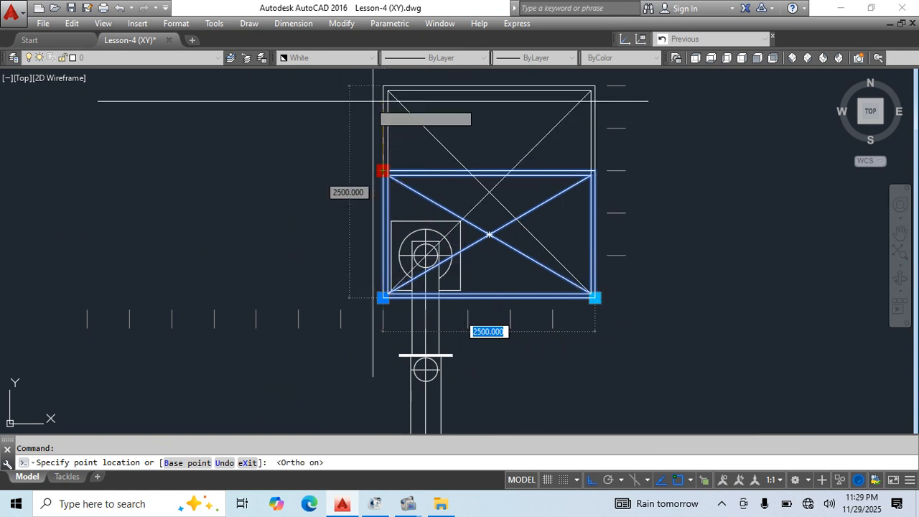
pyautogui.click(591, 480)
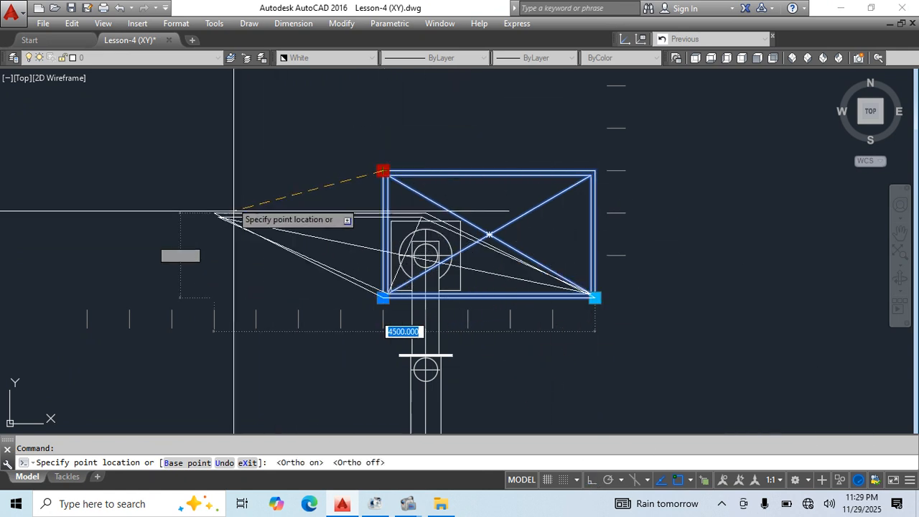
pyautogui.moveTo(376, 139); pyautogui.dragTo(369, 192, button='middle')
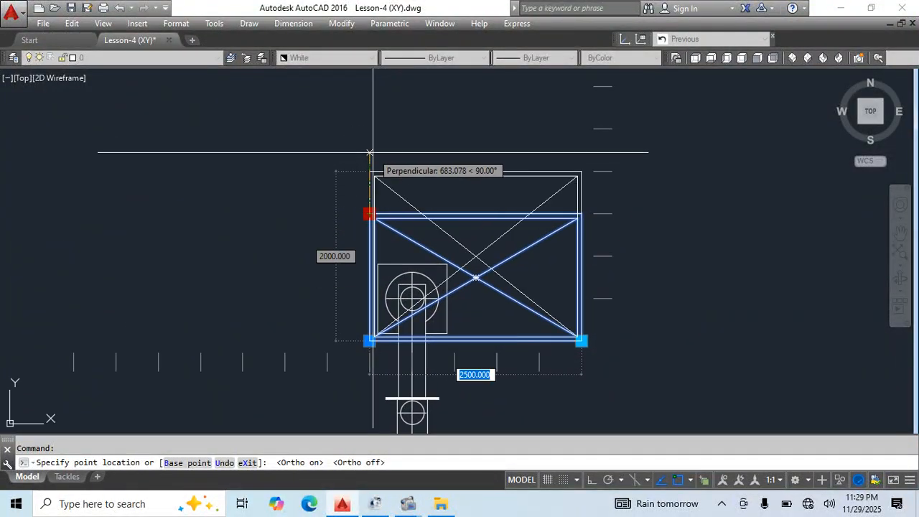
pyautogui.press('Escape')
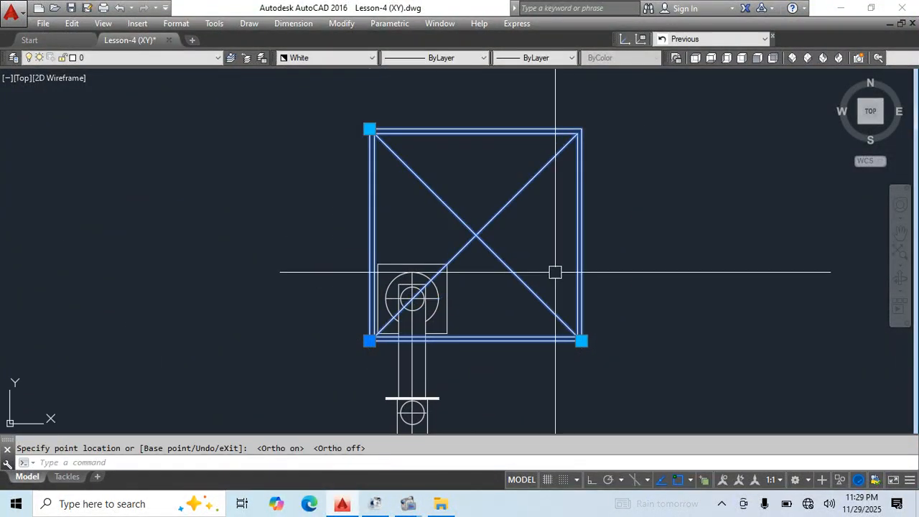
pyautogui.press('Escape')
# Move the 2500-wide plate block from its center onto the center of the crane's upper rear outrigger float.
pyautogui.click(637, 171)
pyautogui.click(533, 259)
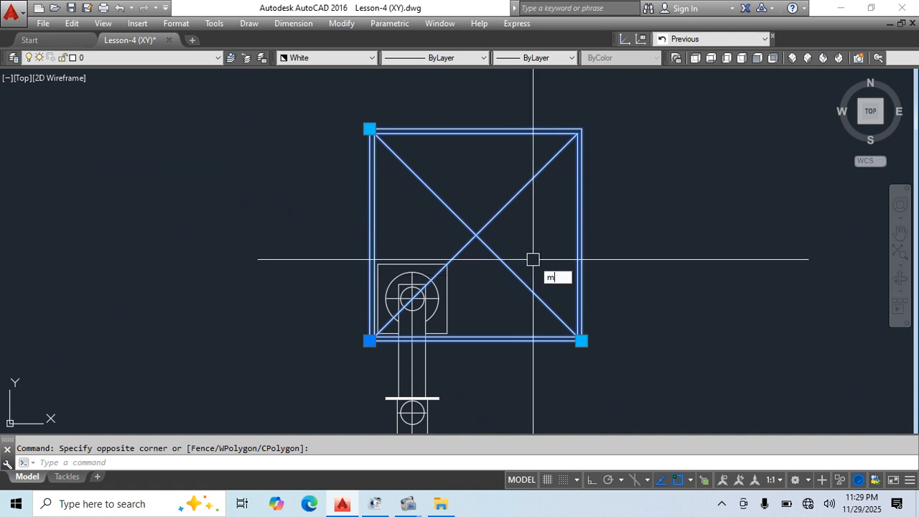
pyautogui.write('m')
pyautogui.press('Return')
pyautogui.click(476, 235)
pyautogui.scroll(4, 423, 277)
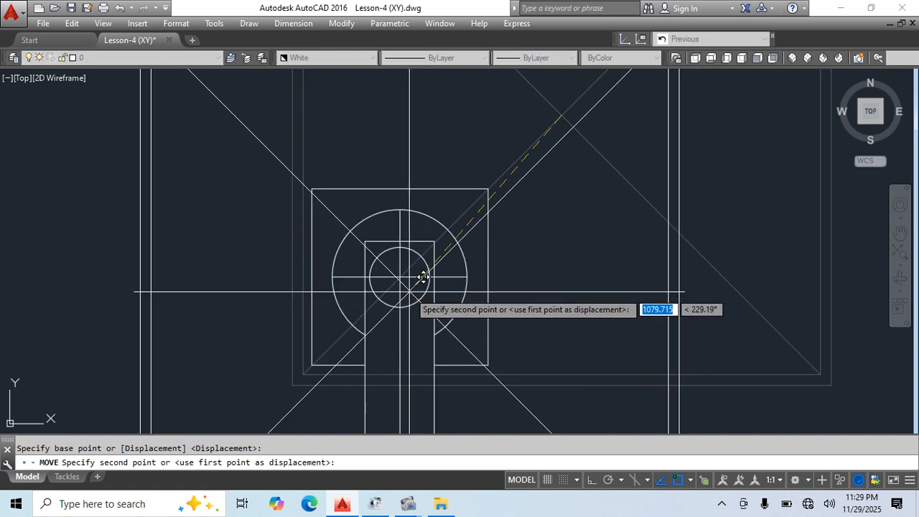
pyautogui.click(410, 261)
pyautogui.scroll(-3, 625, 273)
pyautogui.scroll(1, 575, 211)
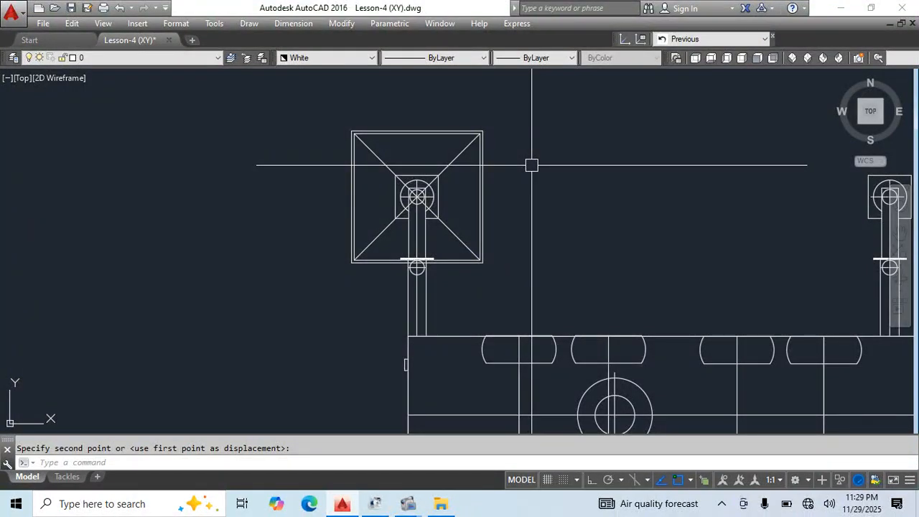
# Stretch the plate block horizontally well past the outrigger and reduce its height to 2000.
pyautogui.click(481, 164)
pyautogui.click(482, 263)
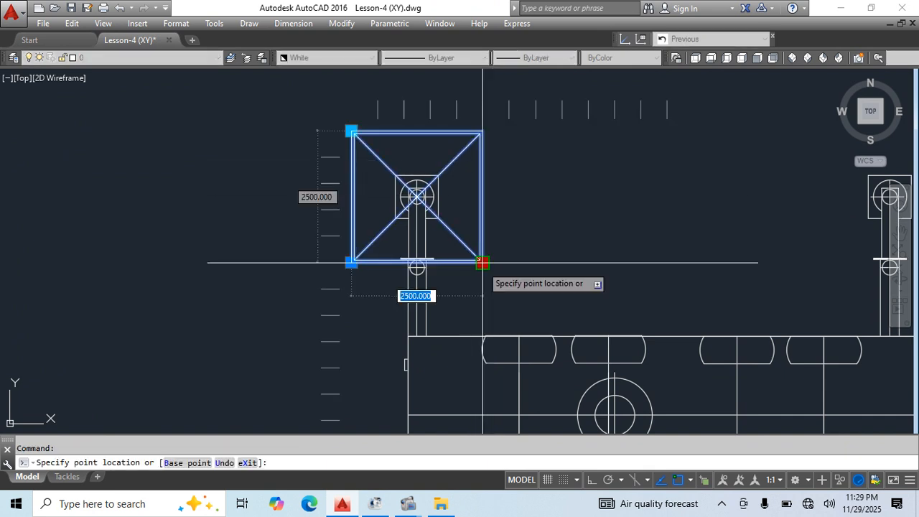
pyautogui.click(745, 271)
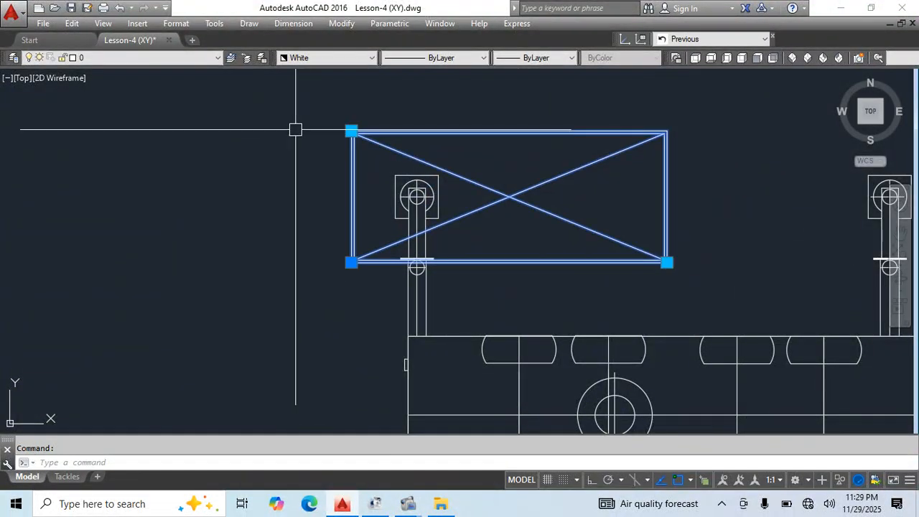
pyautogui.click(351, 131)
pyautogui.click(351, 156)
pyautogui.press('Escape')
# Move the widened plate block from its center onto the center of the upper rear outrigger float.
pyautogui.click(505, 215)
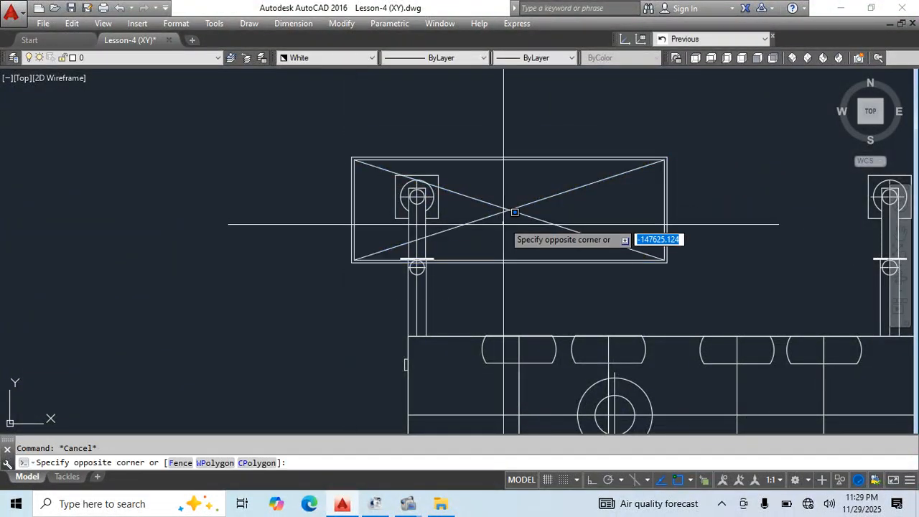
pyautogui.click(496, 229)
pyautogui.write('m')
pyautogui.press('Return')
pyautogui.click(509, 209)
pyautogui.scroll(3, 413, 197)
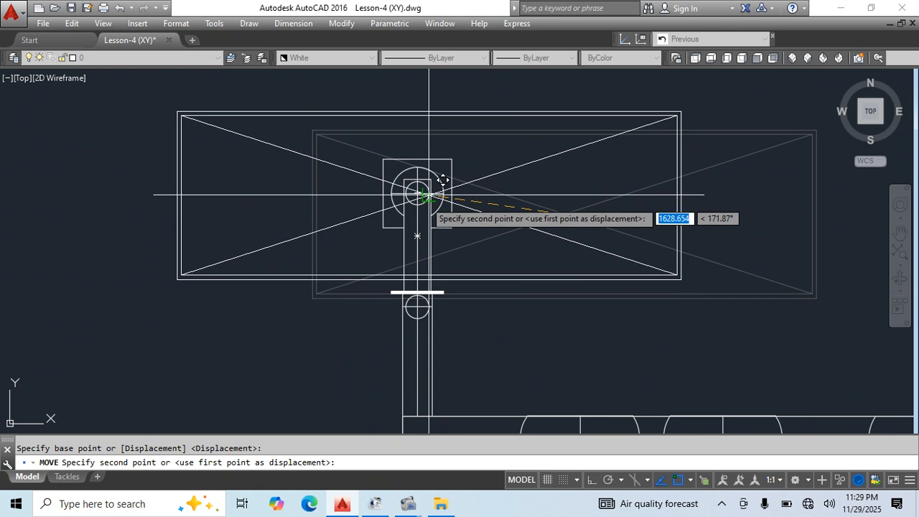
pyautogui.press('Escape')
# Resize the plate block to a width of 1500 and a height of 1500.
pyautogui.scroll(-8, 560, 259)
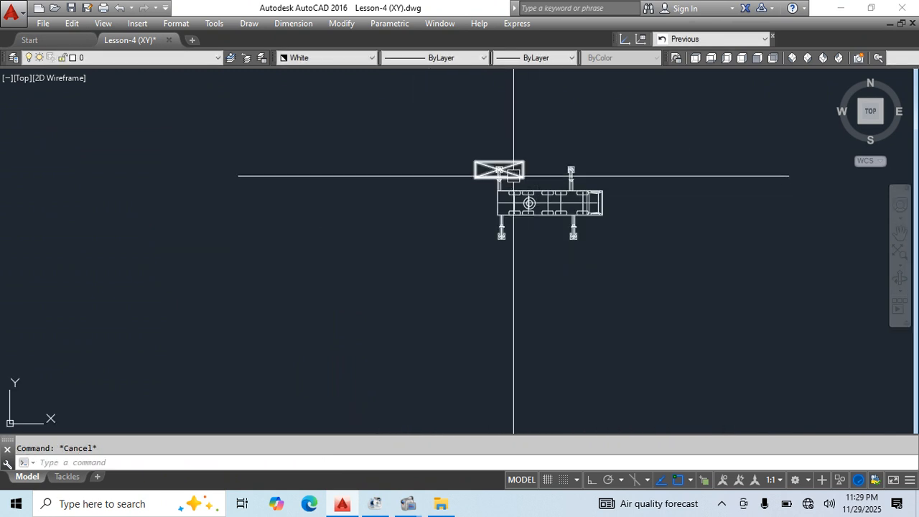
pyautogui.scroll(4, 503, 178)
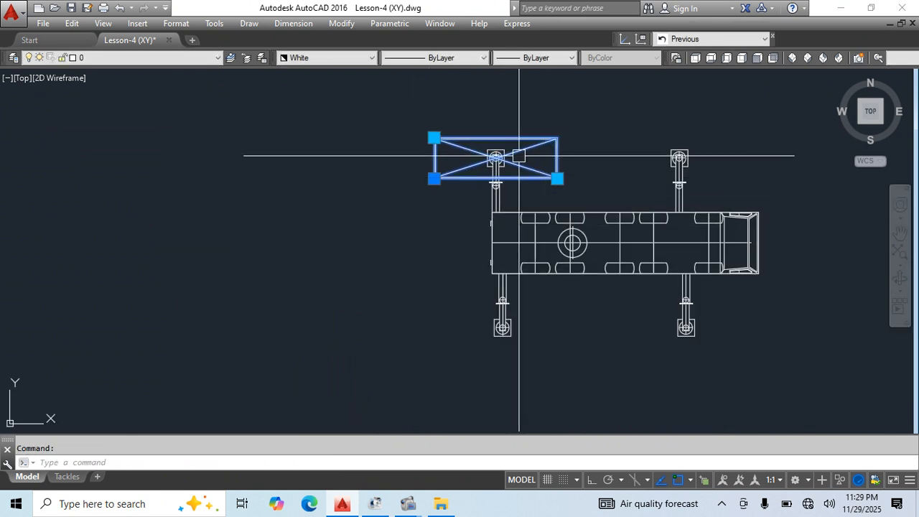
pyautogui.scroll(4, 557, 175)
pyautogui.click(554, 187)
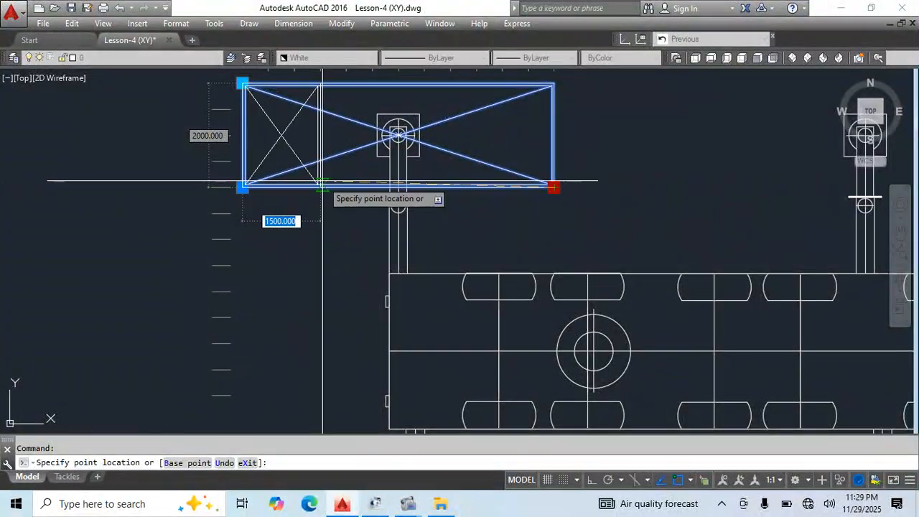
pyautogui.click(322, 181)
pyautogui.click(261, 125)
pyautogui.click(255, 160)
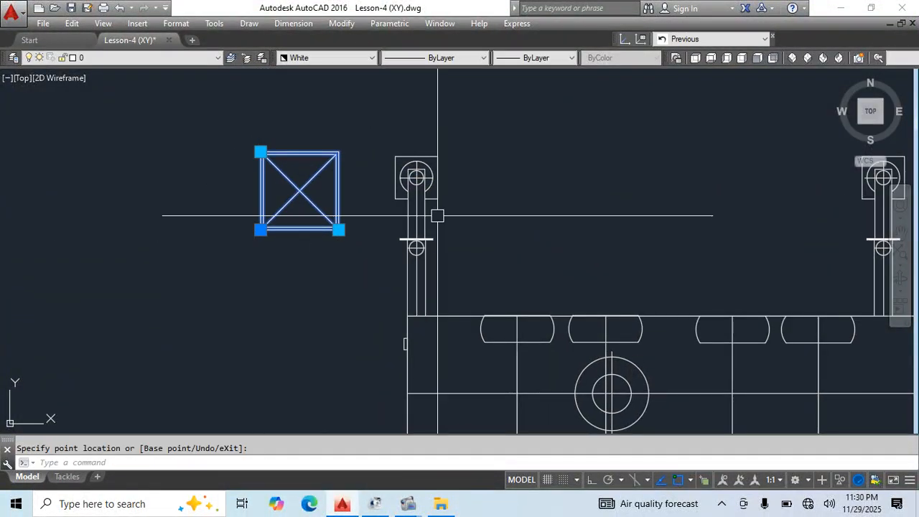
pyautogui.press('Escape')
pyautogui.scroll(4, 301, 252)
pyautogui.click(340, 265)
pyautogui.click(305, 188)
pyautogui.moveTo(313, 196); pyautogui.dragTo(320, 294, button='middle')
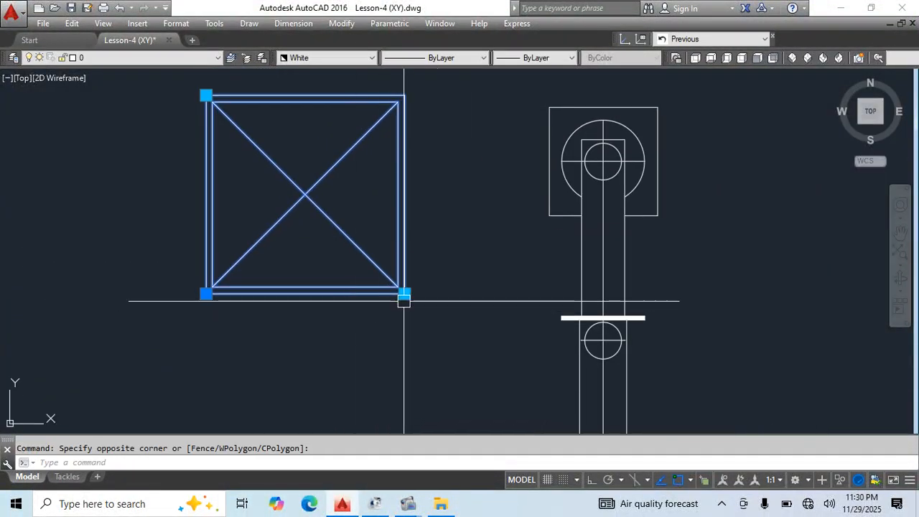
pyautogui.click(404, 294)
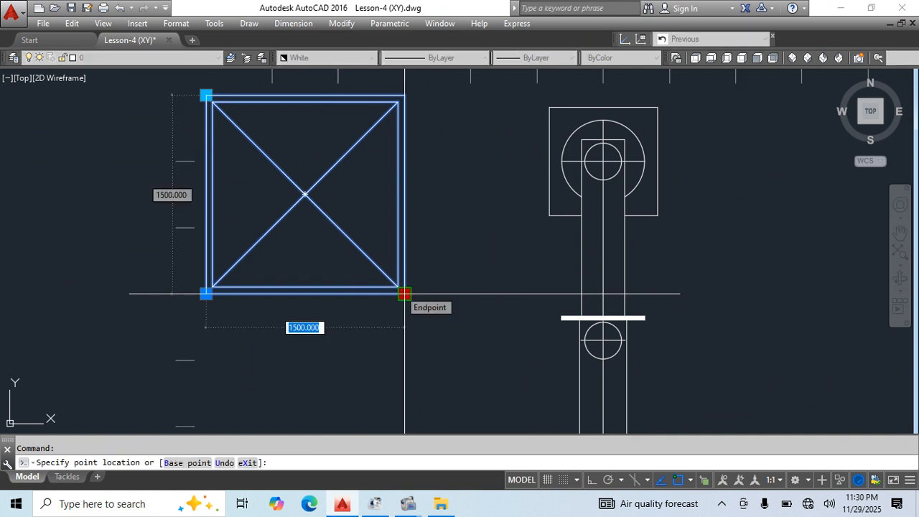
pyautogui.press('Escape')
# Move the 1500 square plate block from its center onto the center of the upper rear outrigger float.
pyautogui.click(438, 172)
pyautogui.click(349, 246)
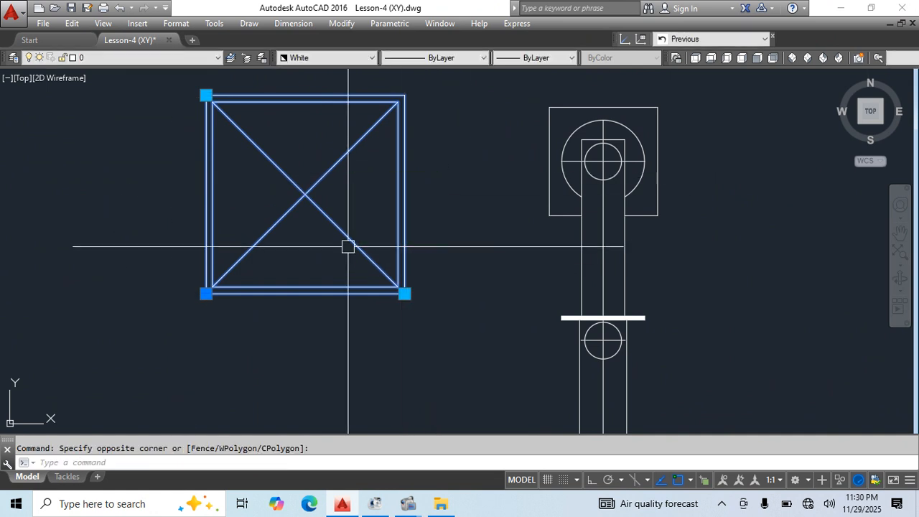
pyautogui.write('m')
pyautogui.press('space')
pyautogui.click(305, 195)
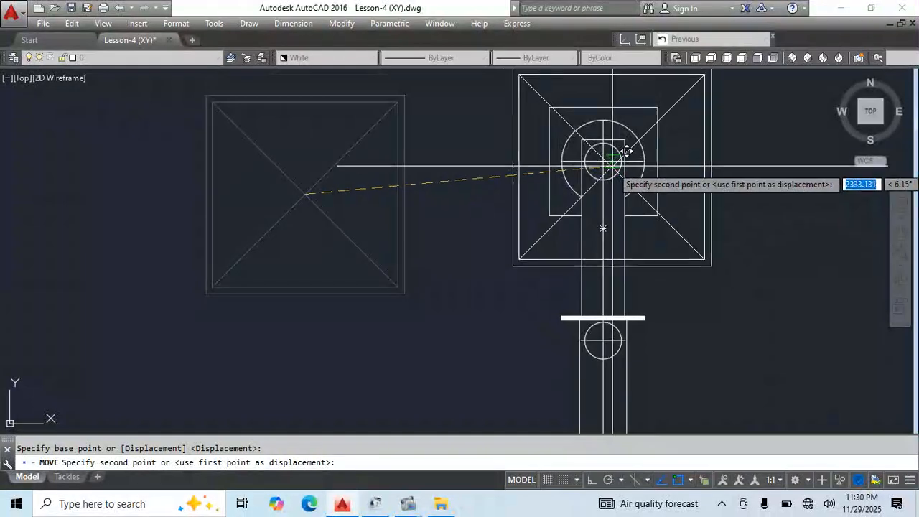
pyautogui.click(604, 162)
pyautogui.press('Escape')
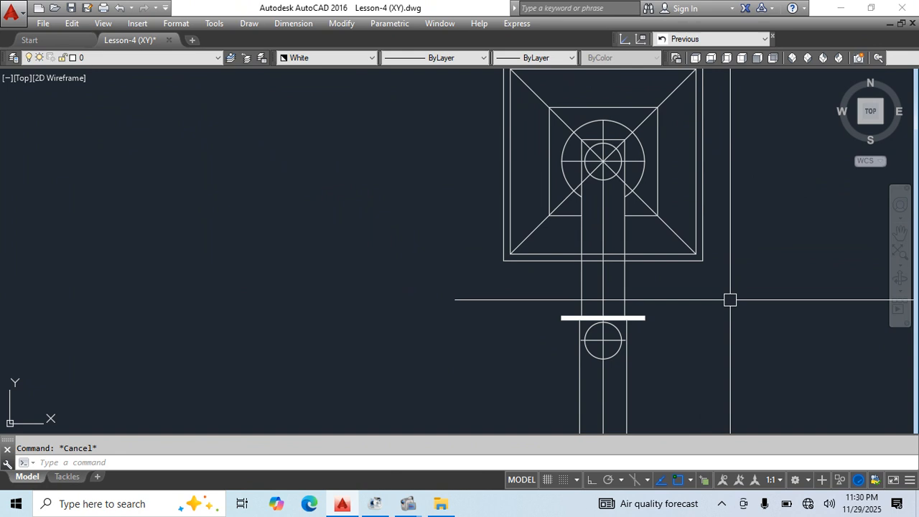
# Locate and select the Floor block beside the Outrigger Pads/Steel Plates label.
pyautogui.scroll(-8, 615, 273)
pyautogui.moveTo(414, 237); pyautogui.dragTo(469, 267, button='middle')
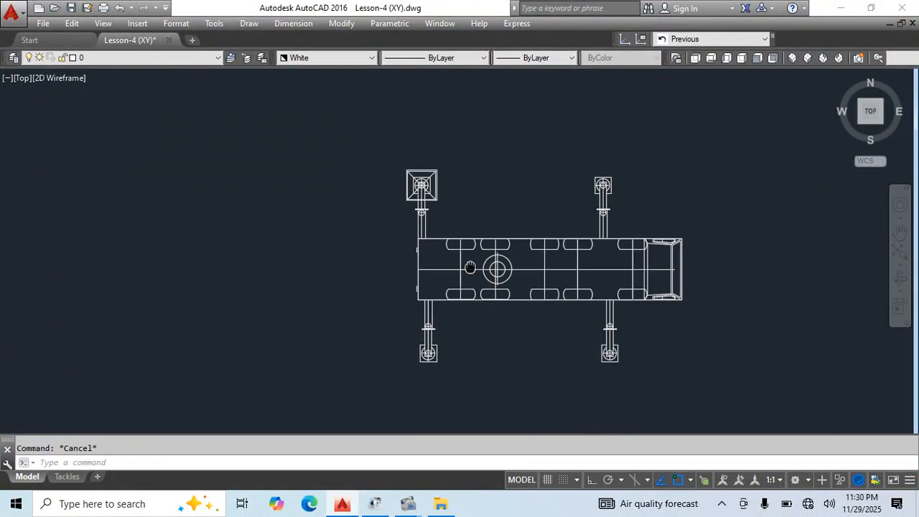
pyautogui.scroll(-4, 430, 180)
pyautogui.moveTo(563, 294); pyautogui.dragTo(318, 196, button='middle')
pyautogui.scroll(-6, 465, 206)
pyautogui.moveTo(546, 266); pyautogui.dragTo(411, 226, button='middle')
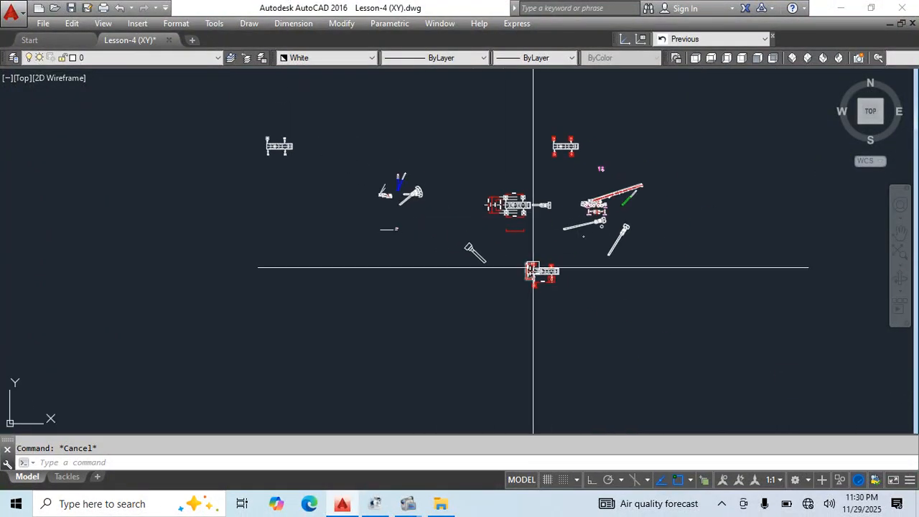
pyautogui.scroll(4, 402, 234)
pyautogui.scroll(4, 371, 218)
pyautogui.scroll(2, 354, 195)
pyautogui.click(461, 161)
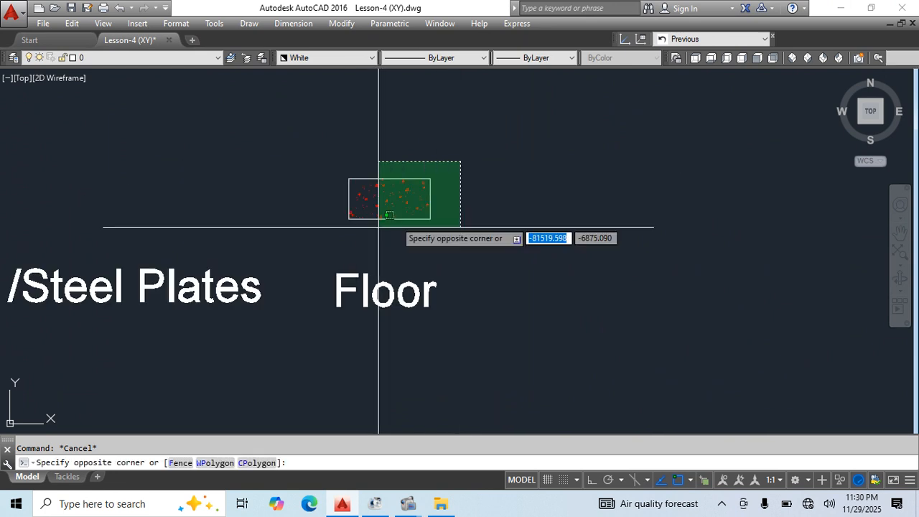
pyautogui.click(378, 226)
# Copy the crane's rear-view outrigger elevation to the open area below the other drawings.
pyautogui.scroll(-6, 514, 215)
pyautogui.scroll(3, 515, 252)
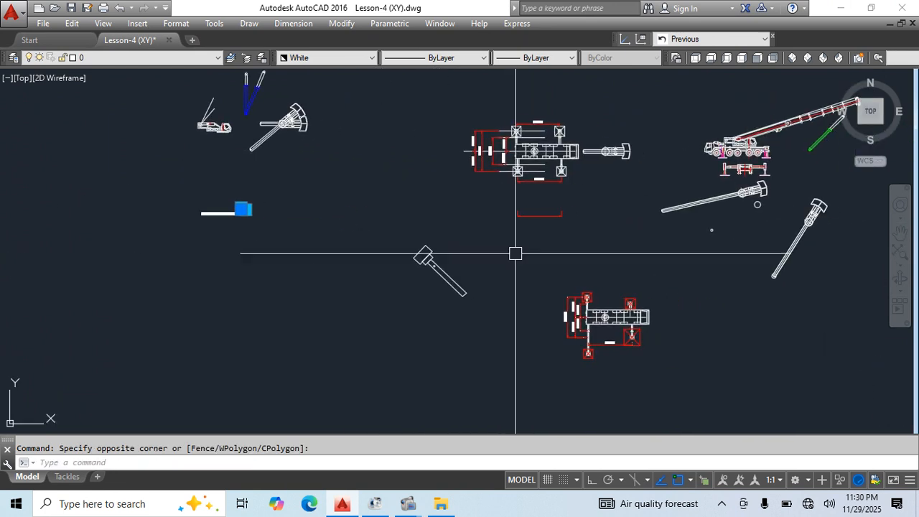
pyautogui.scroll(6, 739, 164)
pyautogui.click(740, 170)
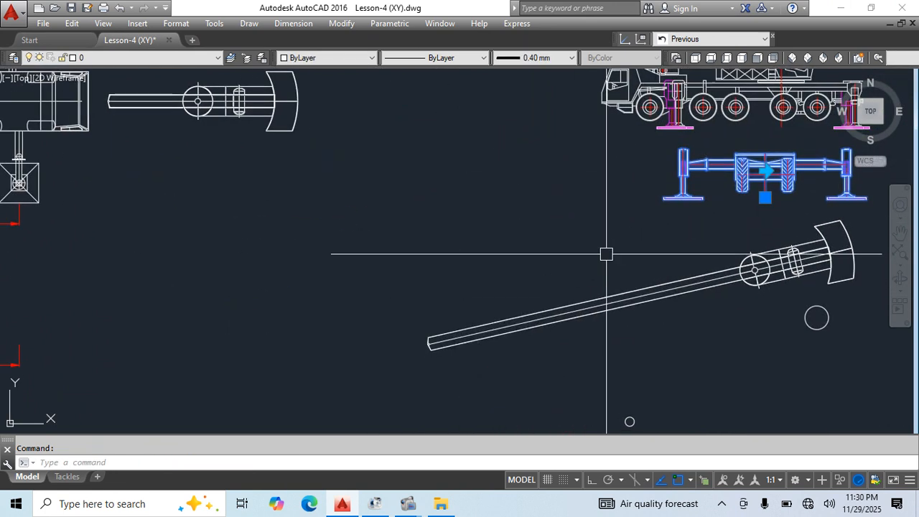
pyautogui.press('Return')
pyautogui.click(592, 208)
pyautogui.scroll(-6, 402, 194)
pyautogui.moveTo(345, 266); pyautogui.dragTo(496, 162, button='middle')
pyautogui.click(262, 255)
pyautogui.press('Escape')
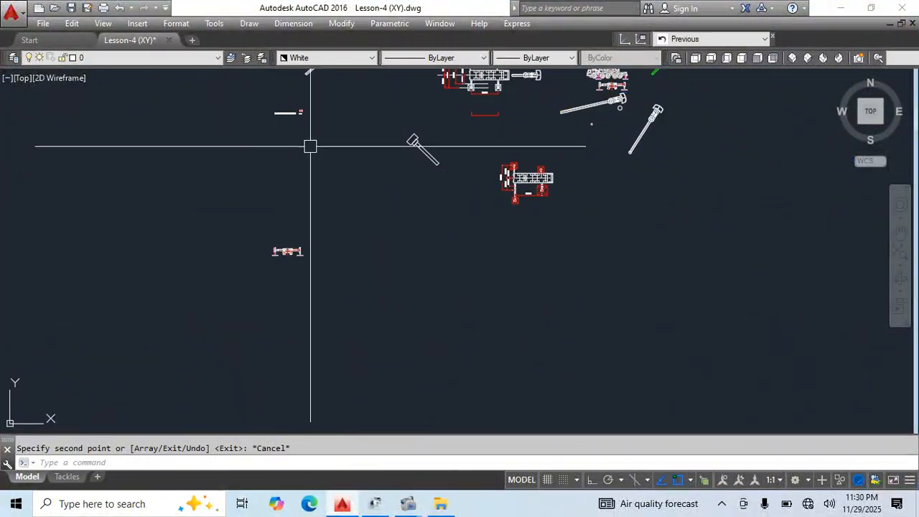
# Move the Floor block by its upper-left corner to the underside of the copied elevation's left outrigger plate, aligned with the plate's left end.
pyautogui.scroll(5, 309, 136)
pyautogui.moveTo(298, 76); pyautogui.dragTo(325, 153, button='middle')
pyautogui.scroll(4, 293, 129)
pyautogui.click(331, 127)
pyautogui.click(254, 182)
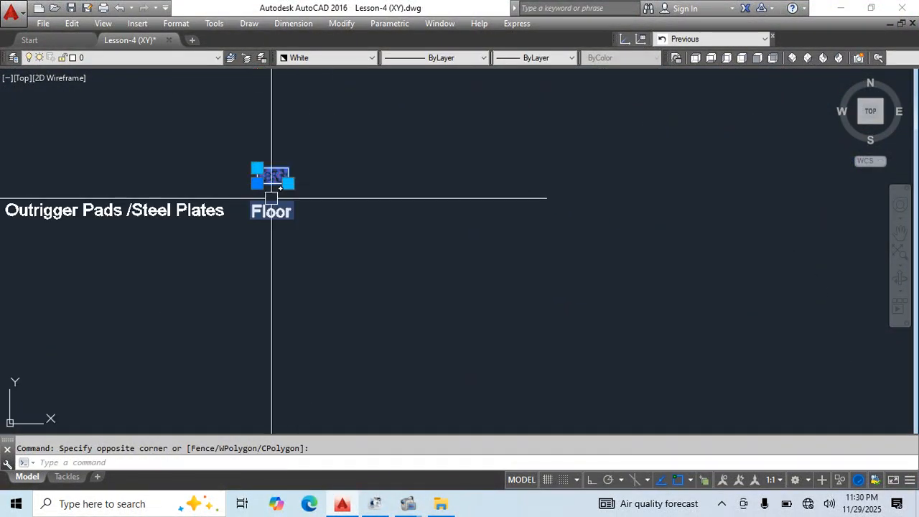
pyautogui.write('m')
pyautogui.press('Return')
pyautogui.click(258, 170)
pyautogui.scroll(-6, 380, 287)
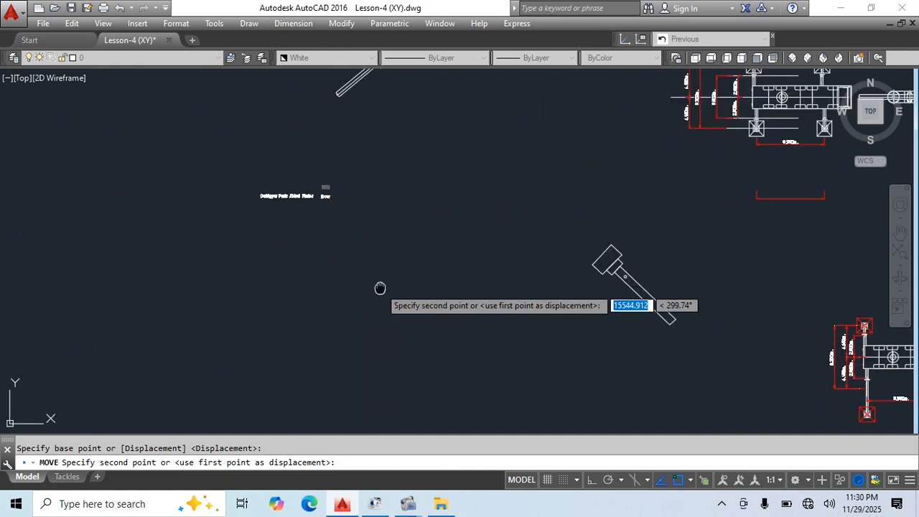
pyautogui.scroll(6, 206, 318)
pyautogui.press('Escape')
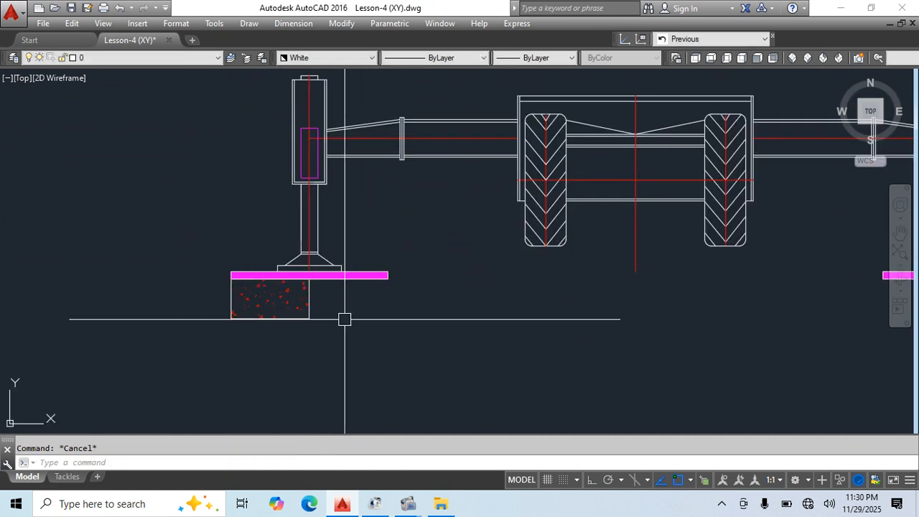
# Stretch the Floor block horizontally to a length of about 210000 with Ortho on.
pyautogui.click(274, 341)
pyautogui.click(274, 343)
pyautogui.click(309, 318)
pyautogui.scroll(-8, 246, 279)
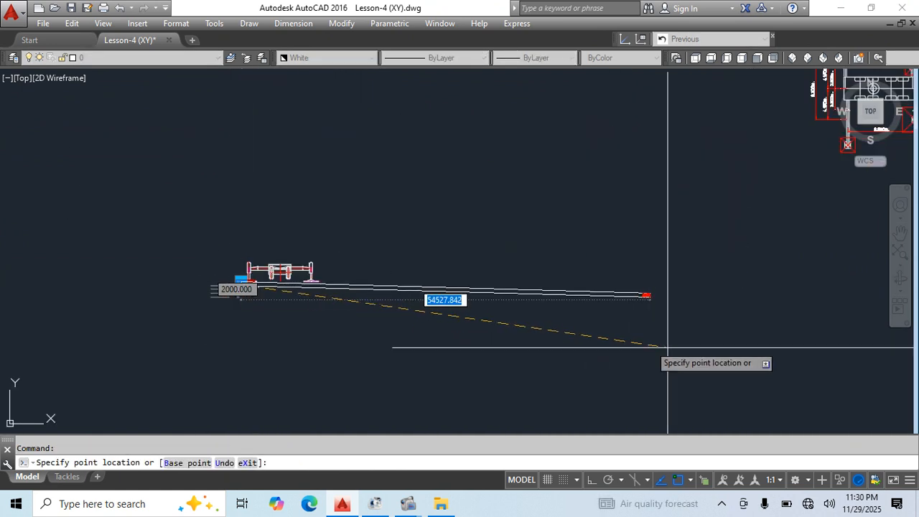
pyautogui.moveTo(760, 414); pyautogui.dragTo(390, 362, button='middle')
pyautogui.press('F8')
pyautogui.scroll(-5, 662, 301)
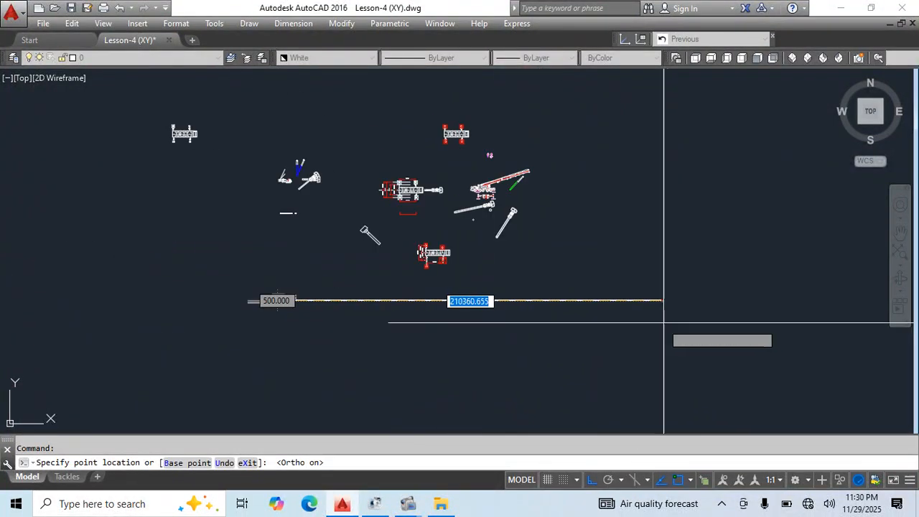
pyautogui.press('Escape')
# Move the rear-view outrigger elevation along the floor strip to near its right end.
pyautogui.scroll(6, 417, 307)
pyautogui.scroll(-3, 365, 213)
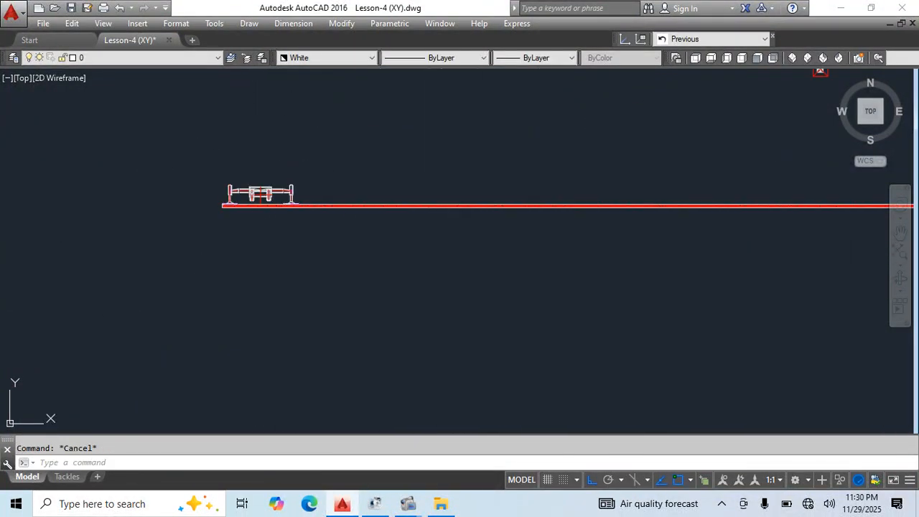
pyautogui.click(255, 192)
pyautogui.moveTo(417, 303); pyautogui.dragTo(338, 307, button='middle')
pyautogui.write('m')
pyautogui.press('Return')
pyautogui.click(254, 276)
pyautogui.scroll(-6, 495, 299)
pyautogui.moveTo(649, 324); pyautogui.dragTo(397, 328, button='middle')
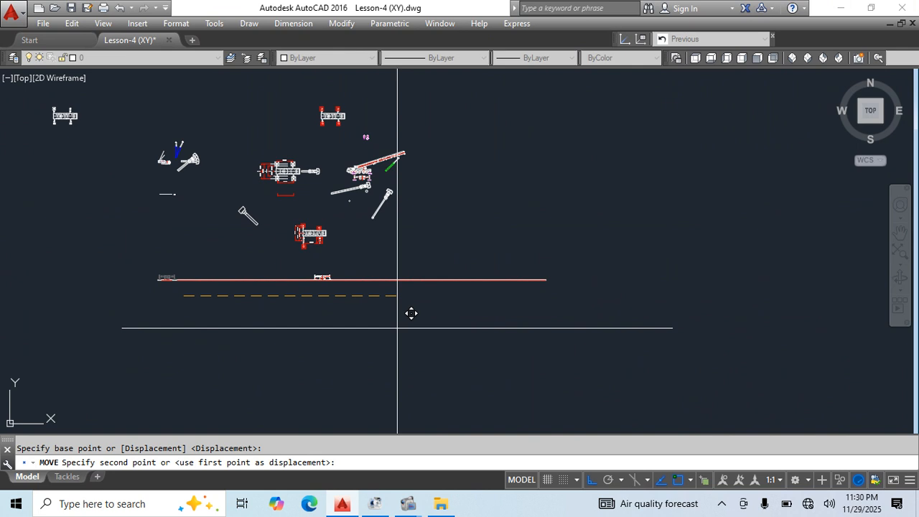
pyautogui.click(512, 324)
pyautogui.press('Escape')
# Move the side-view crane with its boom straight down onto the floor strip.
pyautogui.scroll(5, 486, 285)
pyautogui.scroll(-5, 489, 286)
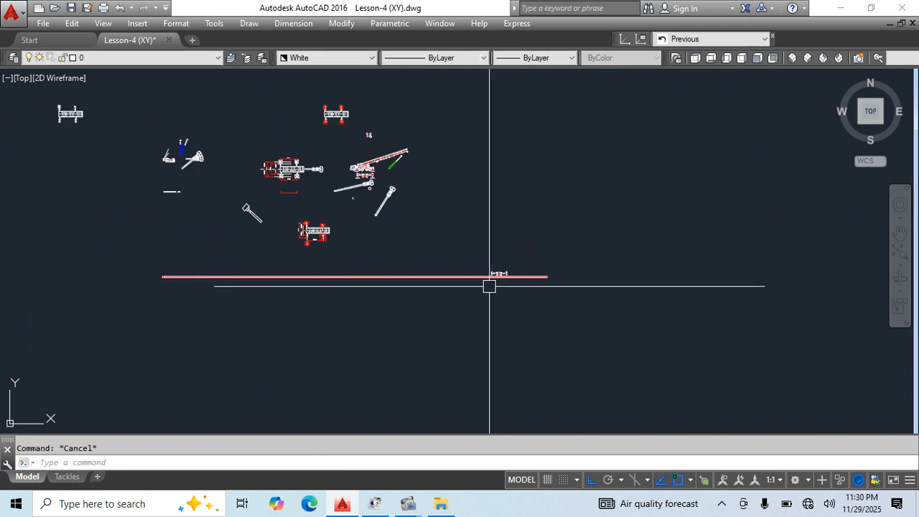
pyautogui.scroll(5, 378, 174)
pyautogui.click(409, 189)
pyautogui.click(252, 176)
pyautogui.moveTo(236, 218); pyautogui.dragTo(280, 170, button='middle')
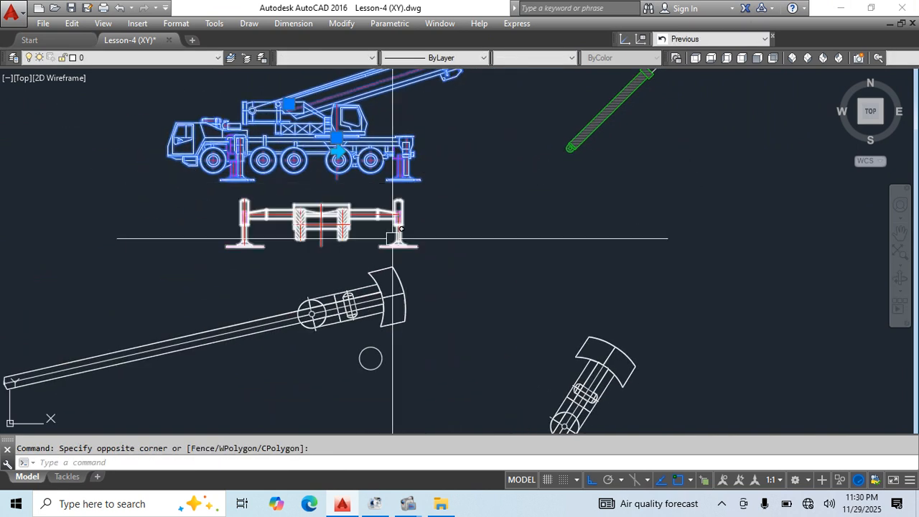
pyautogui.write('m')
pyautogui.press('Return')
pyautogui.click(431, 193)
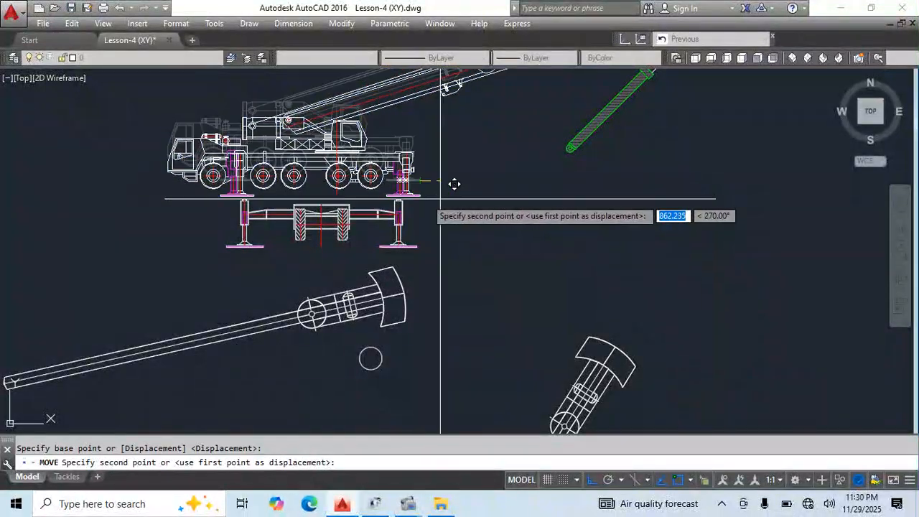
pyautogui.scroll(-5, 431, 193)
pyautogui.moveTo(415, 235); pyautogui.dragTo(413, 182, button='middle')
pyautogui.press('Escape')
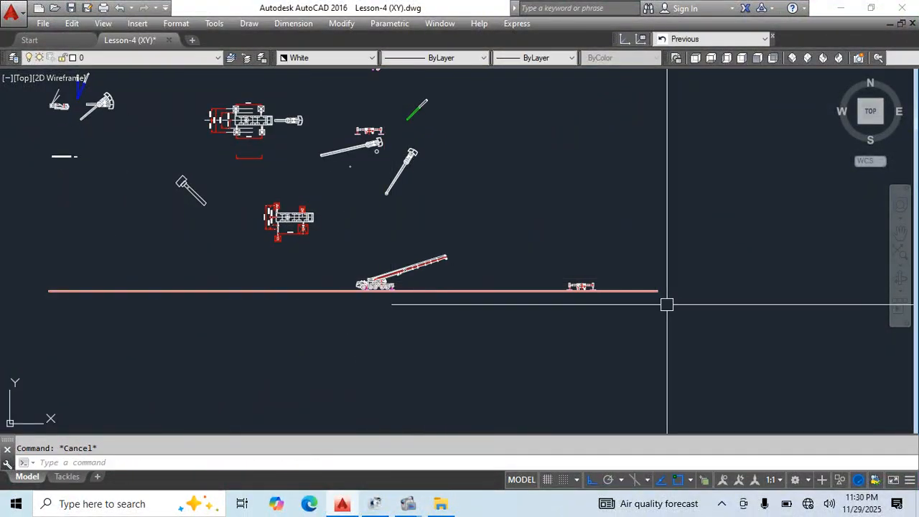
# Shorten the floor strip so that it ends just past the side-view crane.
pyautogui.click(656, 291)
pyautogui.click(657, 290)
pyautogui.click(414, 318)
# Set the floor strip's height to 2000.
pyautogui.moveTo(414, 318); pyautogui.dragTo(754, 312, button='middle')
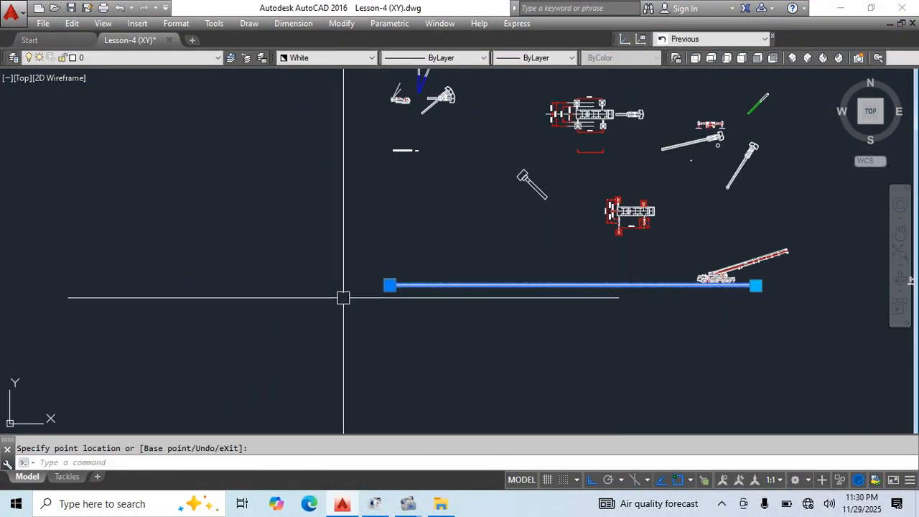
pyautogui.scroll(6, 390, 273)
pyautogui.click(387, 386)
pyautogui.write('2000')
pyautogui.press('Return')
# Reduce the floor strip's height to 500 from its upper edge.
pyautogui.moveTo(409, 325); pyautogui.dragTo(328, 112, button='middle')
pyautogui.scroll(4, 308, 155)
pyautogui.click(307, 92)
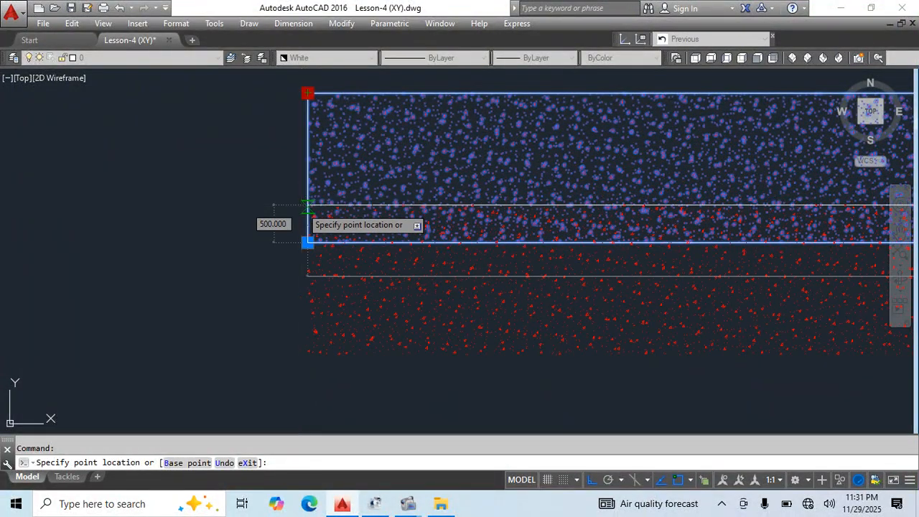
pyautogui.click(307, 205)
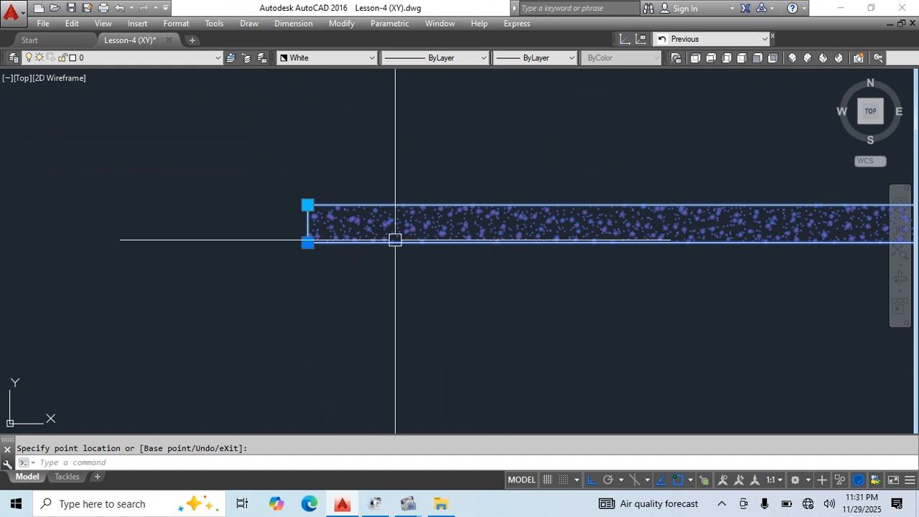
pyautogui.scroll(-5, 394, 240)
pyautogui.moveTo(589, 298); pyautogui.dragTo(137, 280, button='middle')
pyautogui.scroll(-9, 596, 278)
pyautogui.moveTo(662, 344); pyautogui.dragTo(448, 315, button='middle')
pyautogui.press('Escape')
pyautogui.scroll(8, 502, 242)
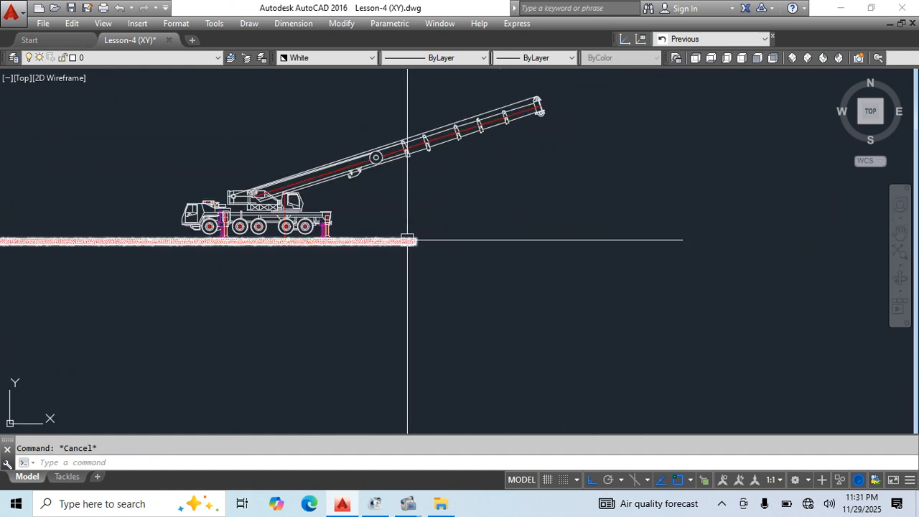
# Lengthen the floor strip so that its far end extends well past the rear-view outrigger elevation.
pyautogui.click(408, 241)
pyautogui.click(415, 242)
pyautogui.click(681, 249)
pyautogui.scroll(-6, 709, 233)
pyautogui.moveTo(719, 260); pyautogui.dragTo(502, 265, button='middle')
pyautogui.click(487, 241)
pyautogui.scroll(-3, 492, 246)
pyautogui.click(823, 272)
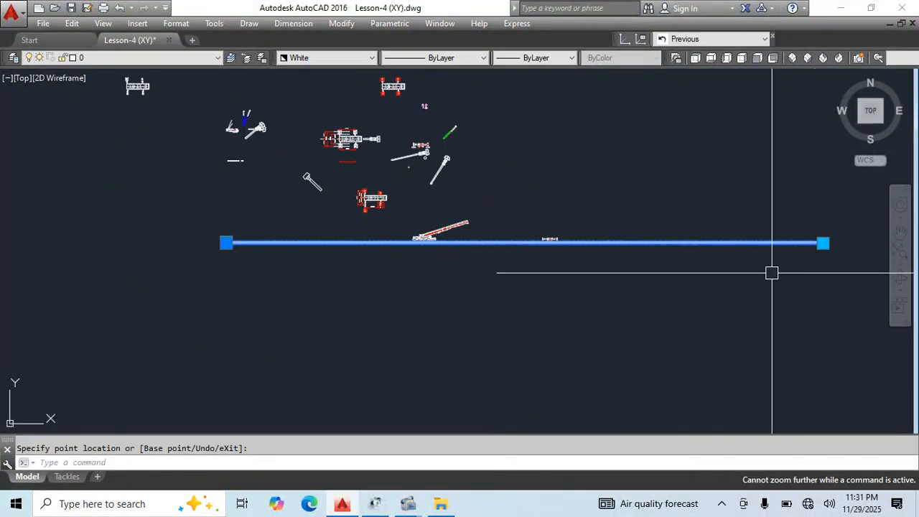
pyautogui.press('Escape')
# Examine how the floor strip sits under the outrigger pads of the side-view crane.
pyautogui.scroll(12, 429, 233)
pyautogui.moveTo(553, 292); pyautogui.dragTo(457, 203, button='middle')
pyautogui.click(470, 219)
pyautogui.click(464, 297)
pyautogui.scroll(5, 343, 252)
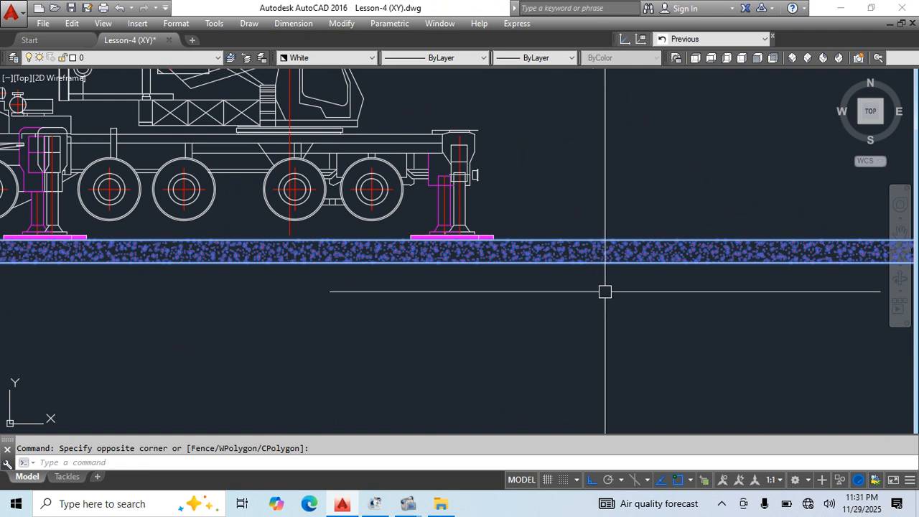
pyautogui.press('Escape')
pyautogui.scroll(-6, 417, 287)
pyautogui.scroll(-3, 445, 215)
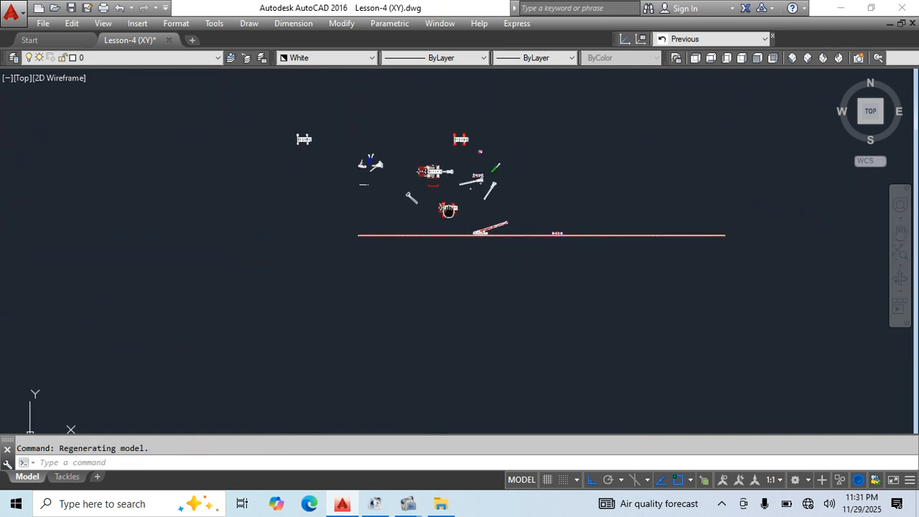
# Highlight the Outrigger Pads /Steel Plates and Floor text labels, then clear the selection.
pyautogui.scroll(8, 354, 201)
pyautogui.moveTo(354, 201); pyautogui.dragTo(380, 226, button='middle')
pyautogui.scroll(5, 671, 308)
pyautogui.moveTo(574, 293); pyautogui.dragTo(524, 263, button='middle')
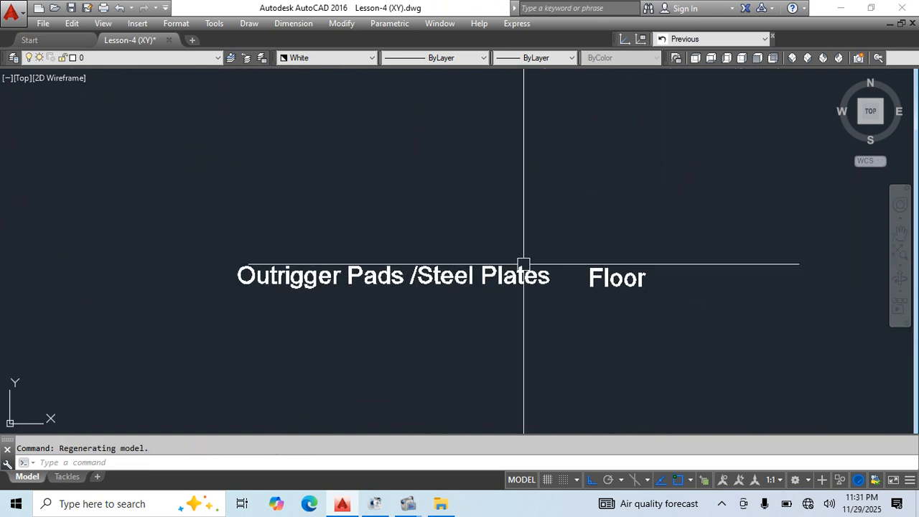
pyautogui.click(691, 228)
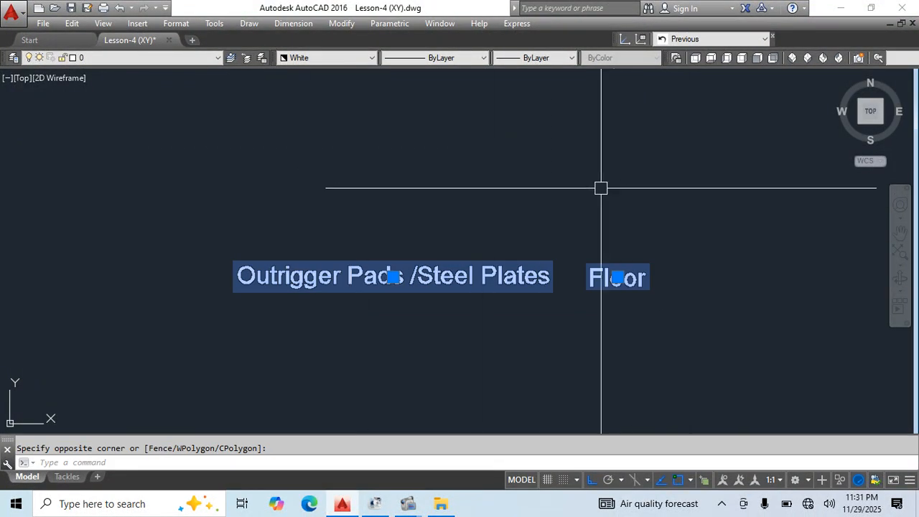
pyautogui.scroll(-8, 619, 193)
pyautogui.scroll(5, 302, 222)
pyautogui.press('Escape')
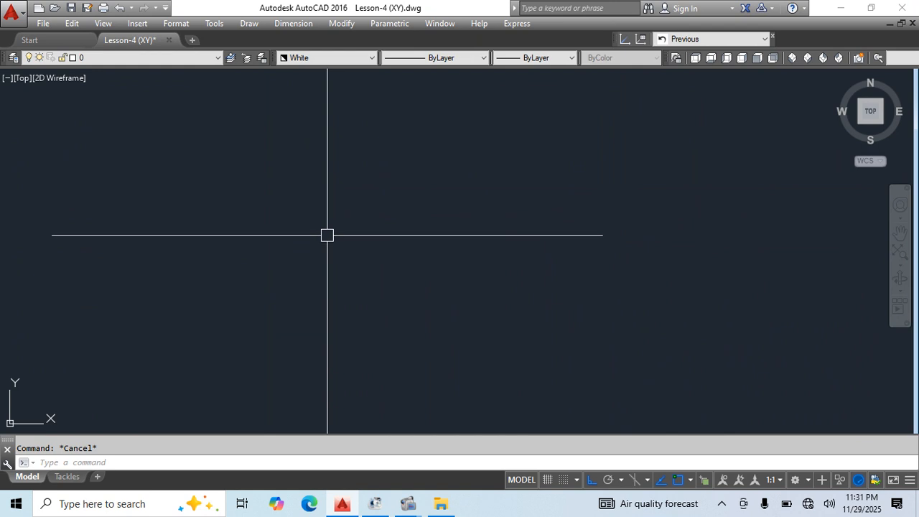
# Draw a 500 by 500 square in an empty area of the drawing.
pyautogui.write('rec')
pyautogui.press('Return')
pyautogui.click(439, 156)
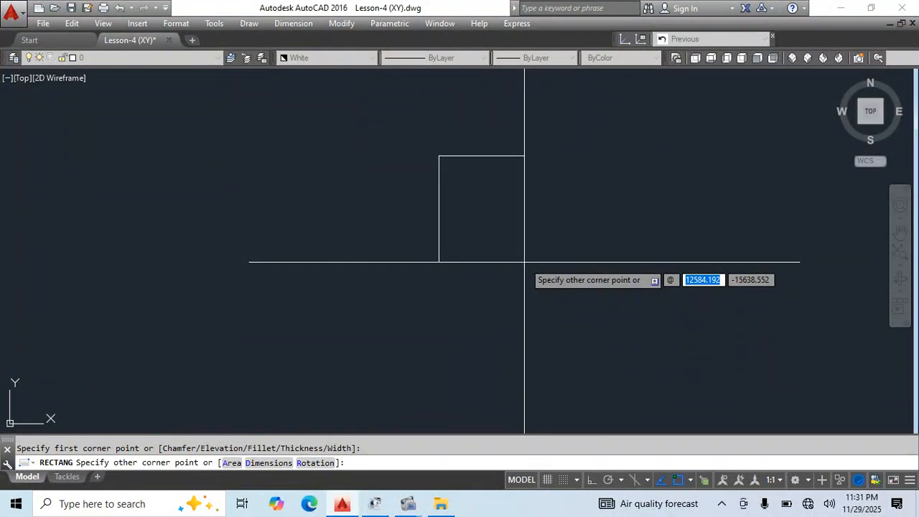
pyautogui.write('500,500')
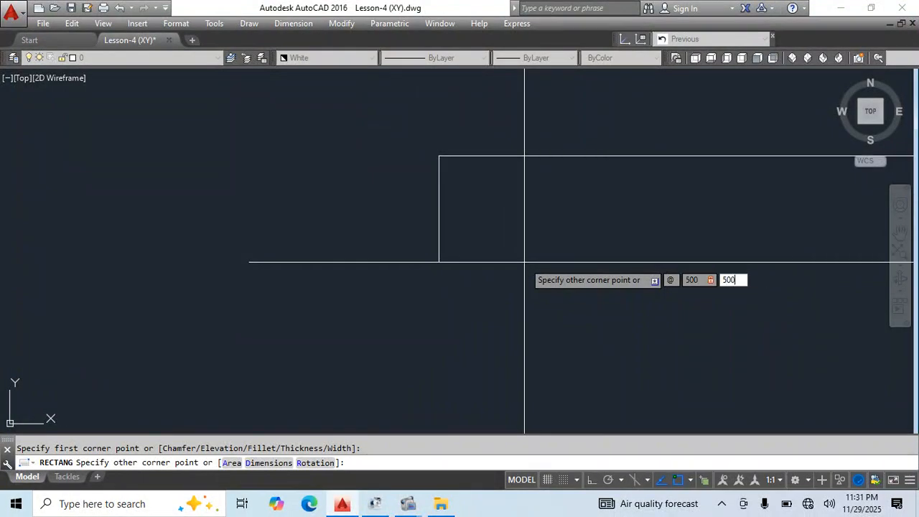
pyautogui.press('Return')
pyautogui.scroll(8, 351, 199)
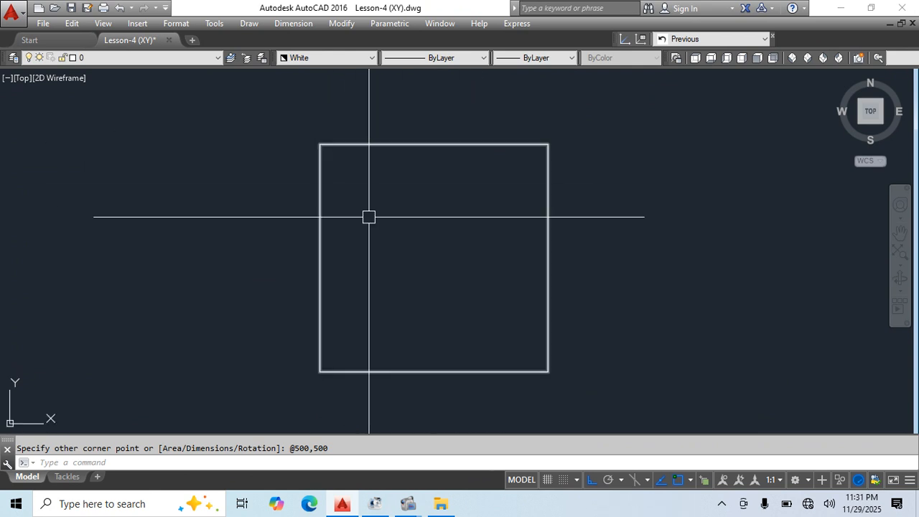
pyautogui.write('o')
pyautogui.press('Return')
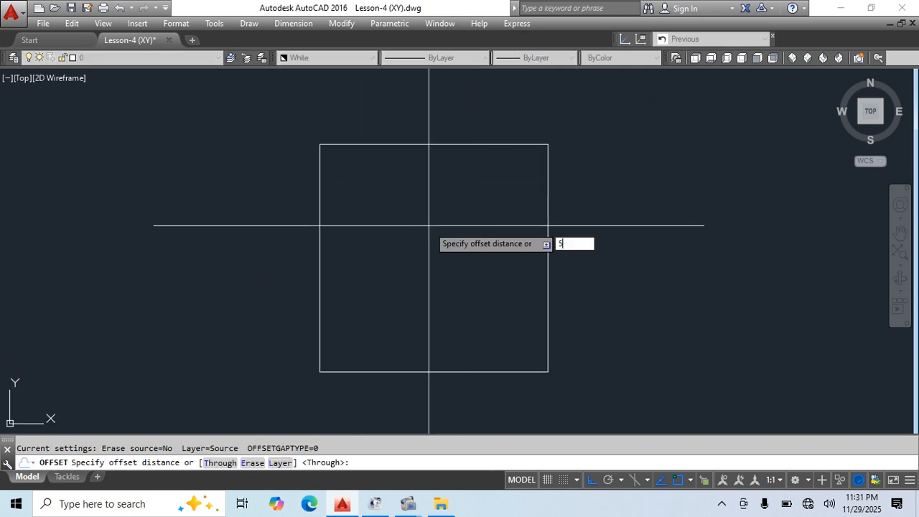
pyautogui.press('Return')
pyautogui.click(458, 149)
pyautogui.press('Escape')
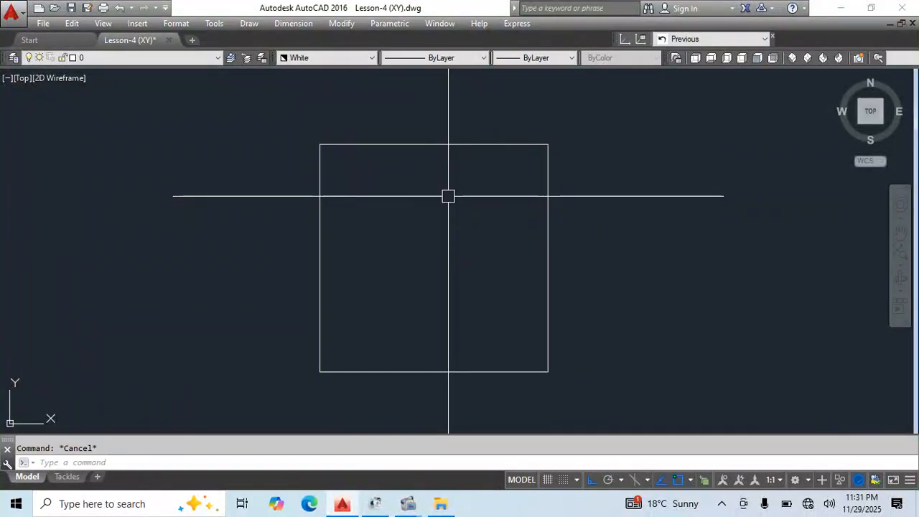
# Offset the square inward by 50.
pyautogui.press('Return')
pyautogui.write('50')
pyautogui.press('Return')
pyautogui.click(455, 146)
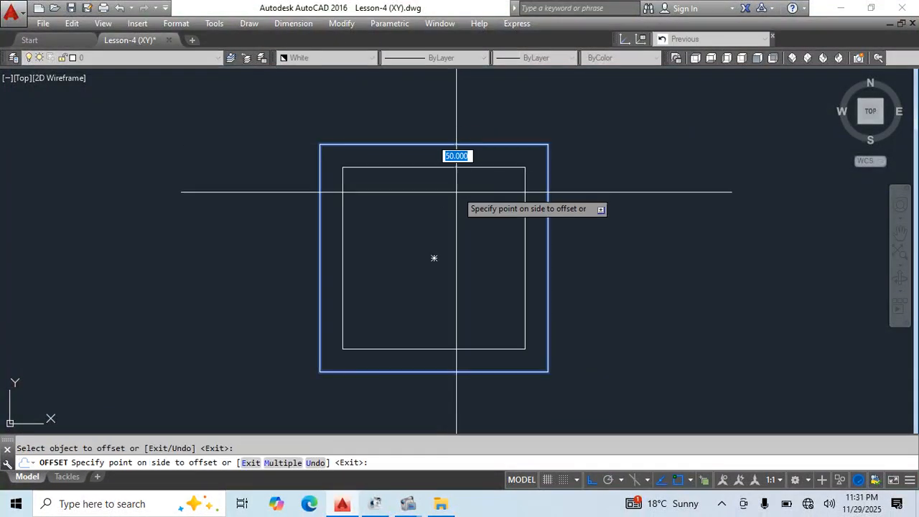
pyautogui.click(487, 192)
pyautogui.press('Escape')
# Draw two crossing diagonal lines between the opposite corners of the outer square.
pyautogui.write('l')
pyautogui.press('Return')
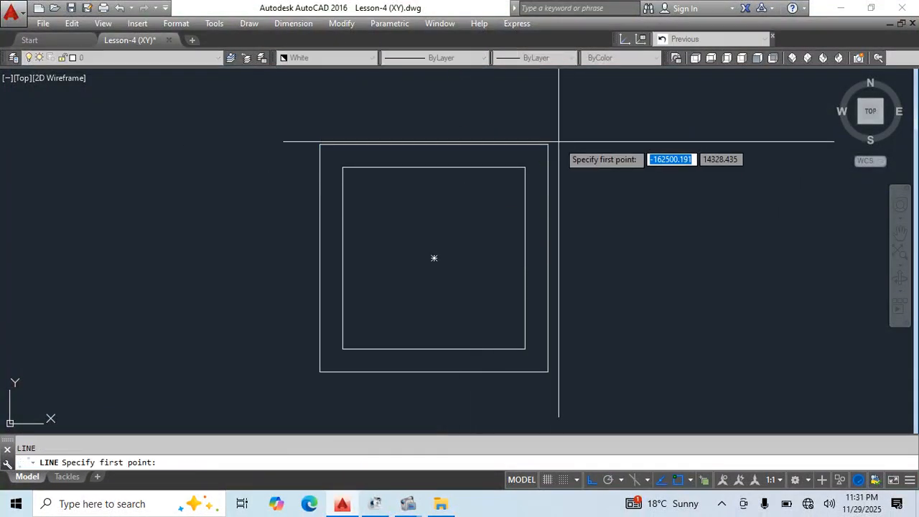
pyautogui.click(547, 144)
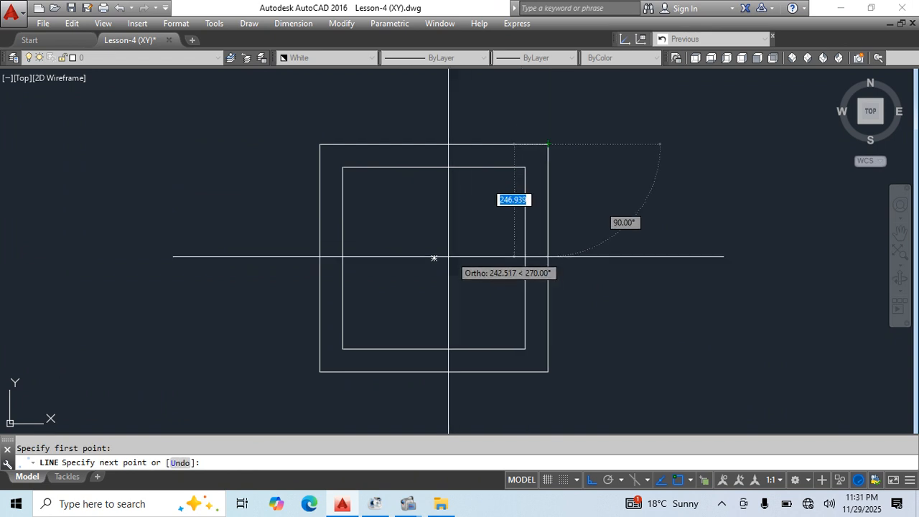
pyautogui.click(320, 371)
pyautogui.press('Escape')
pyautogui.press('Return')
pyautogui.click(320, 144)
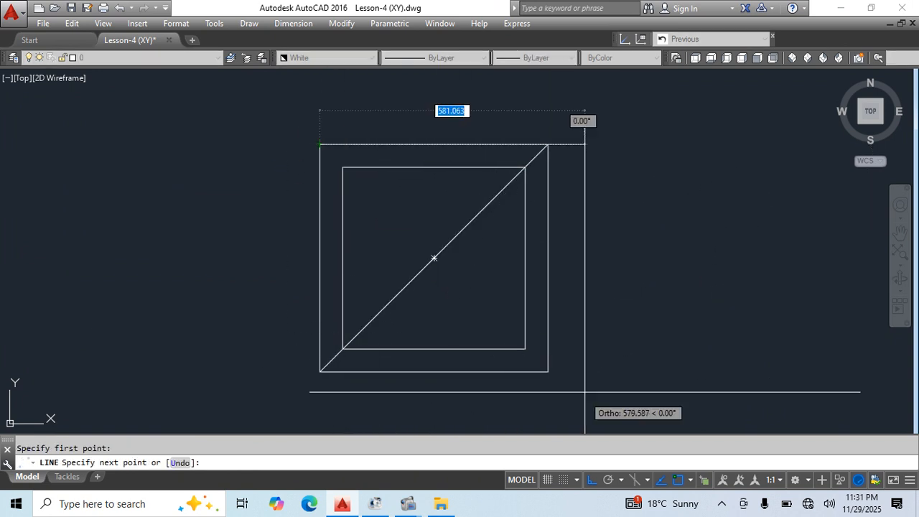
pyautogui.click(548, 372)
pyautogui.press('Escape')
pyautogui.scroll(-2, 538, 167)
pyautogui.scroll(2, 509, 179)
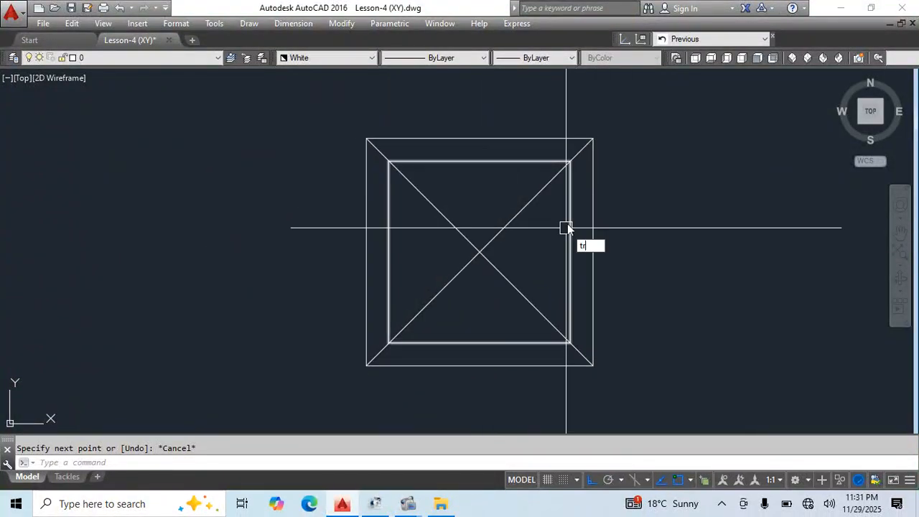
pyautogui.press('Return')
pyautogui.press('Escape')
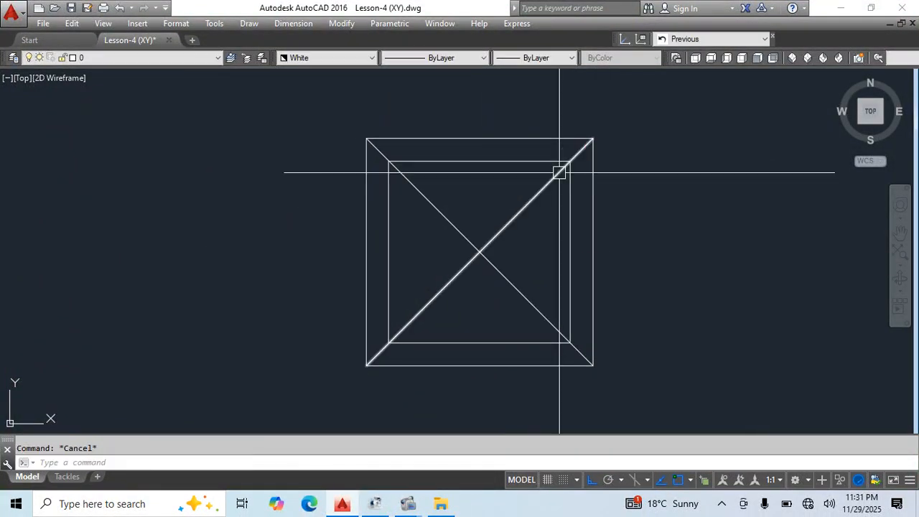
# Offset the outer square inward by 20 and delete the inner square offset by 50.
pyautogui.write('o')
pyautogui.press('Return')
pyautogui.write('20')
pyautogui.press('Return')
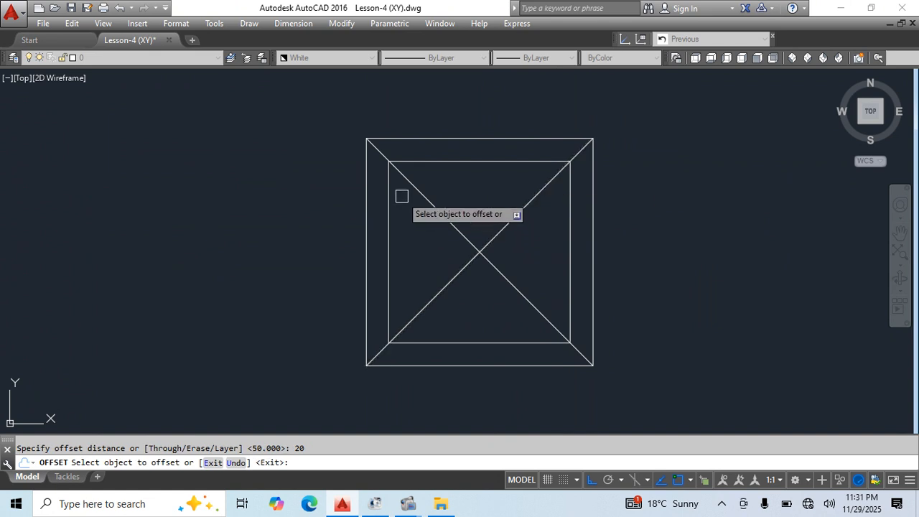
pyautogui.click(451, 139)
pyautogui.click(486, 165)
pyautogui.click(486, 165)
pyautogui.press('Delete')
pyautogui.press('Escape')
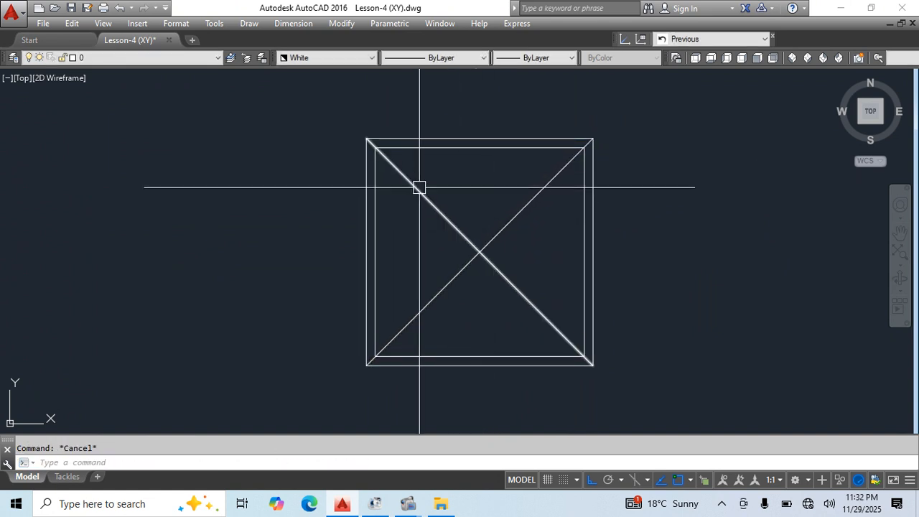
# Trim the ends of the diagonals that lie between the inner and outer squares.
pyautogui.write('tr')
pyautogui.press('Return')
pyautogui.press('Return')
pyautogui.scroll(4, 363, 153)
pyautogui.click(382, 131)
pyautogui.moveTo(592, 252); pyautogui.dragTo(148, 254, button='middle')
pyautogui.scroll(-3, 538, 155)
pyautogui.scroll(4, 527, 286)
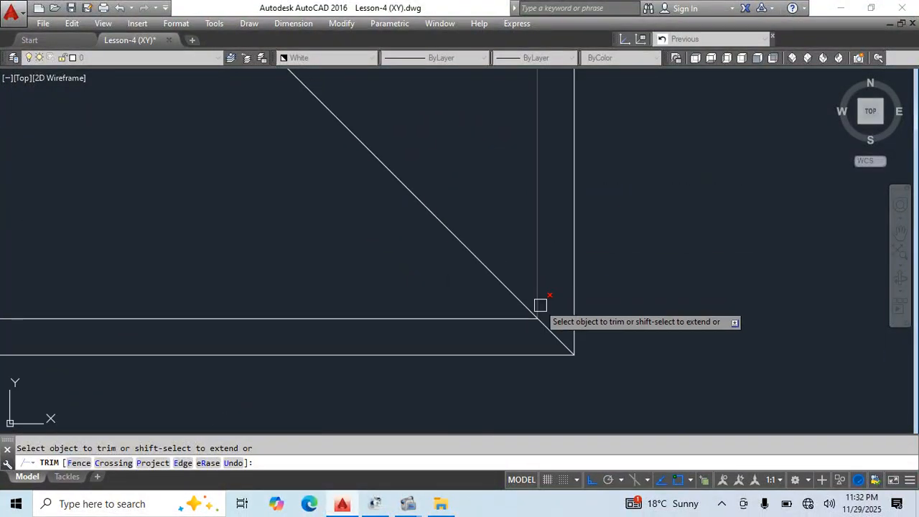
pyautogui.click(553, 333)
pyautogui.scroll(-3, 643, 280)
pyautogui.scroll(6, 416, 287)
pyautogui.click(383, 309)
pyautogui.press('Escape')
pyautogui.scroll(-6, 495, 217)
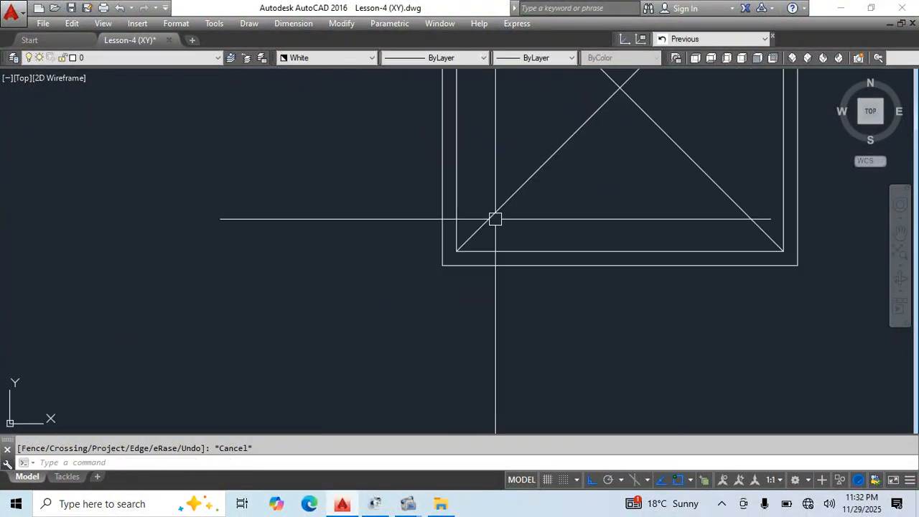
# Change the colour of both diagonal lines to red.
pyautogui.moveTo(495, 217); pyautogui.dragTo(424, 307, button='middle')
pyautogui.click(535, 214)
pyautogui.click(479, 138)
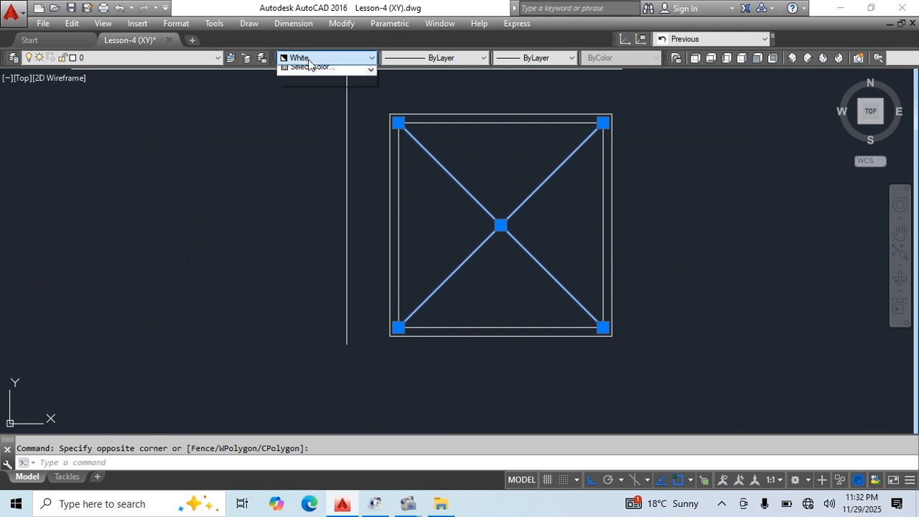
pyautogui.click(309, 82)
pyautogui.press('Escape')
pyautogui.scroll(4, 521, 258)
pyautogui.write('c')
pyautogui.press('Return')
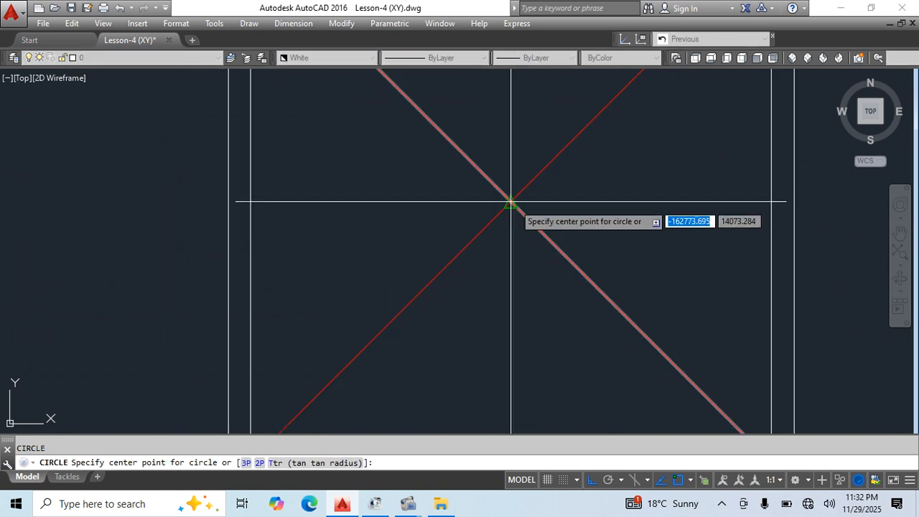
pyautogui.click(510, 201)
pyautogui.press('Escape')
pyautogui.scroll(-8, 571, 217)
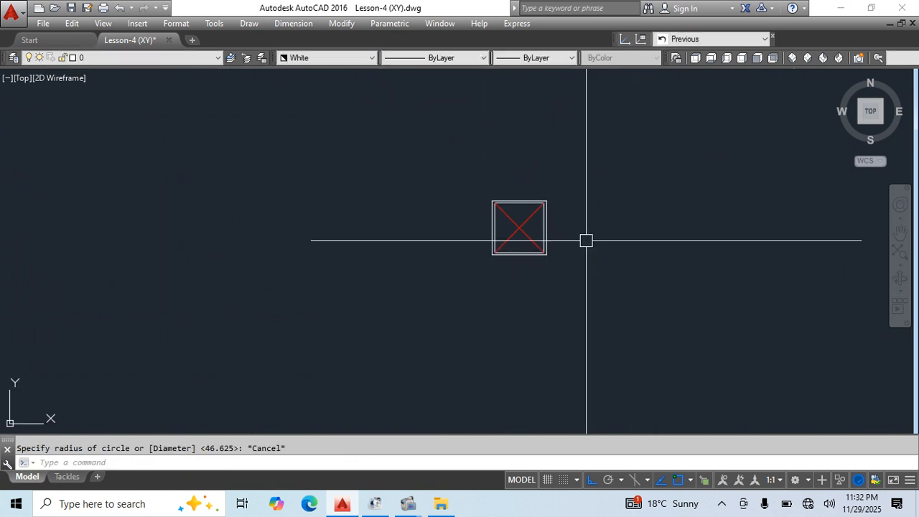
# Convert the squares and diagonals into a block named "outrigger Pads" with its base point at the crossing of the diagonals.
pyautogui.scroll(2, 585, 237)
pyautogui.click(591, 153)
pyautogui.click(432, 276)
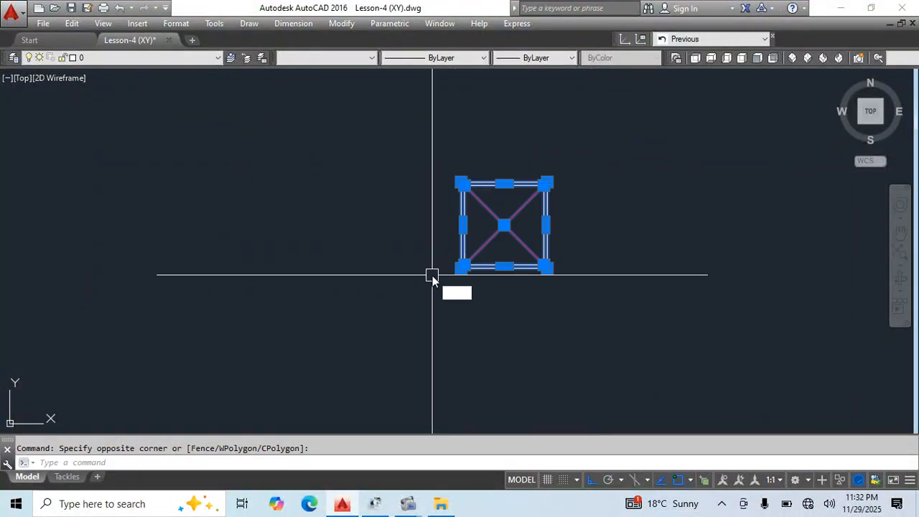
pyautogui.write('b')
pyautogui.press('Return')
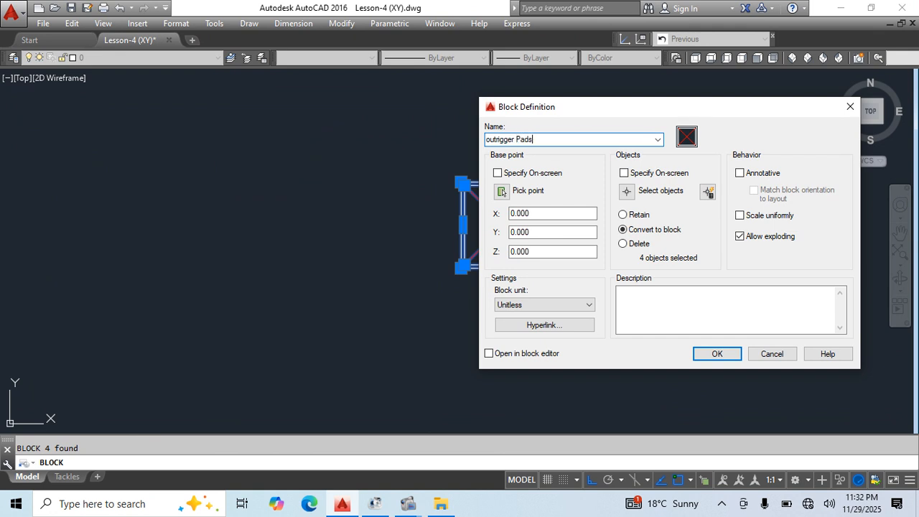
pyautogui.click(501, 191)
pyautogui.scroll(4, 507, 250)
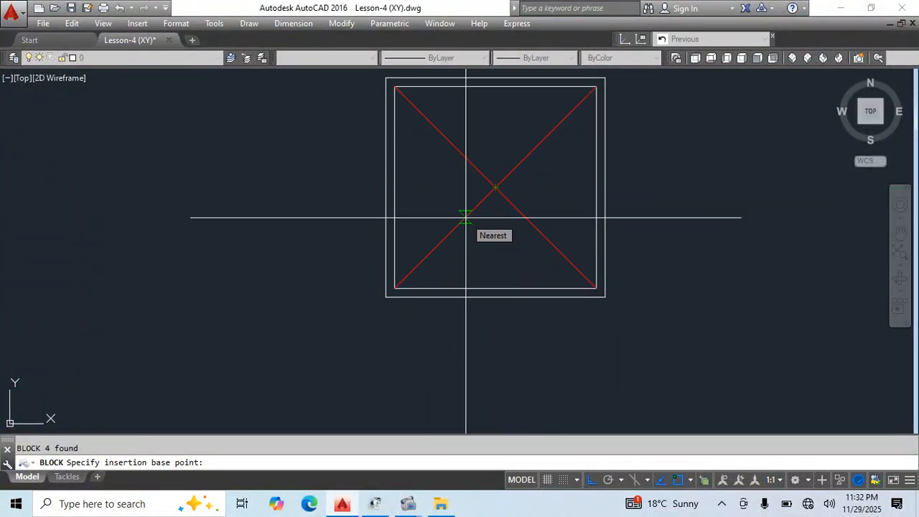
pyautogui.click(495, 188)
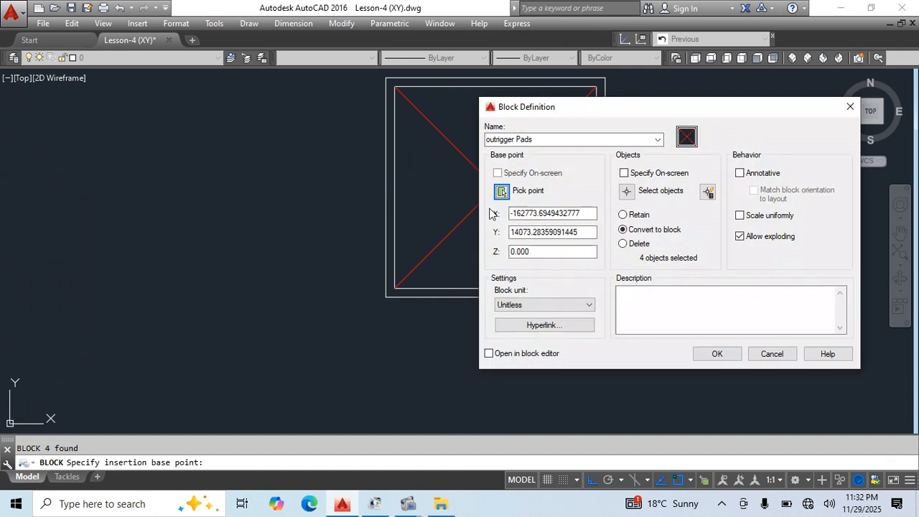
pyautogui.click(721, 351)
# Move the outrigger pad block horizontally by its base point.
pyautogui.scroll(-4, 668, 261)
pyautogui.moveTo(667, 260); pyautogui.dragTo(417, 217, button='middle')
pyautogui.click(481, 174)
pyautogui.click(390, 207)
pyautogui.click(577, 209)
pyautogui.click(576, 208)
pyautogui.click(219, 207)
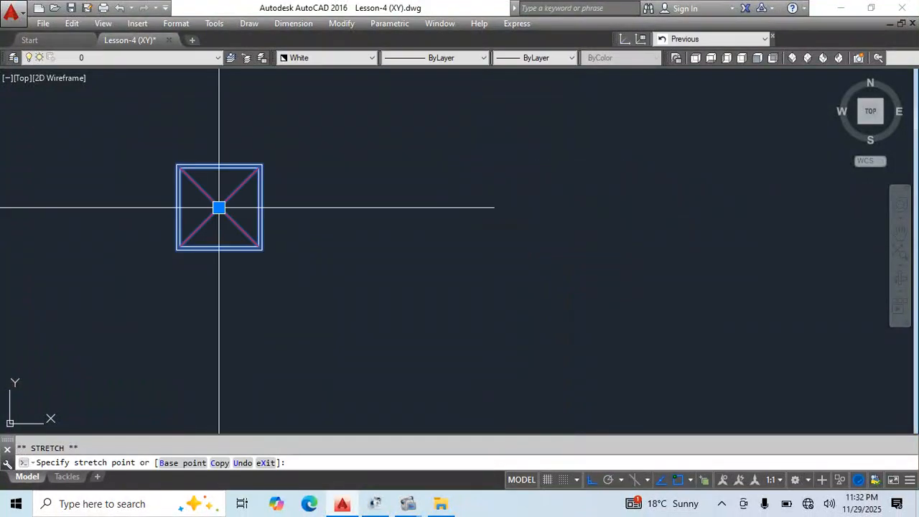
pyautogui.click(219, 208)
pyautogui.moveTo(219, 208); pyautogui.dragTo(414, 207, button='middle')
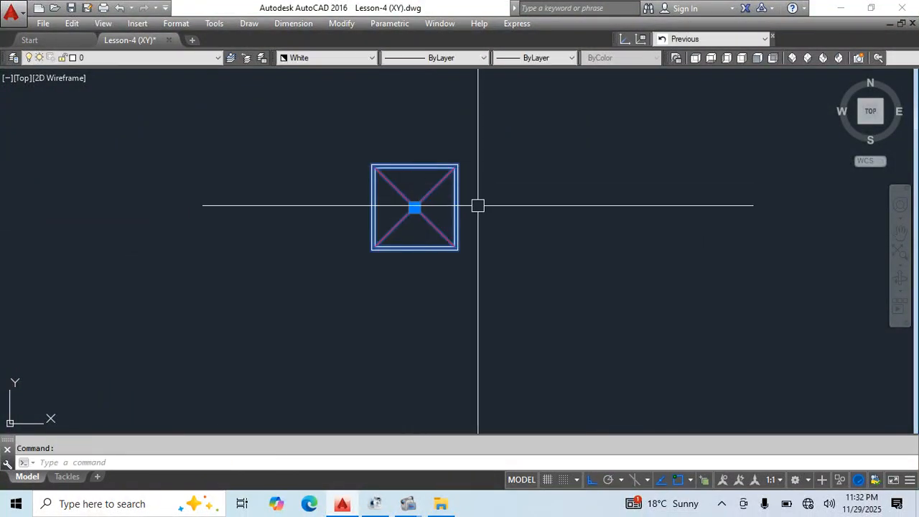
pyautogui.press('Return')
pyautogui.click(415, 207)
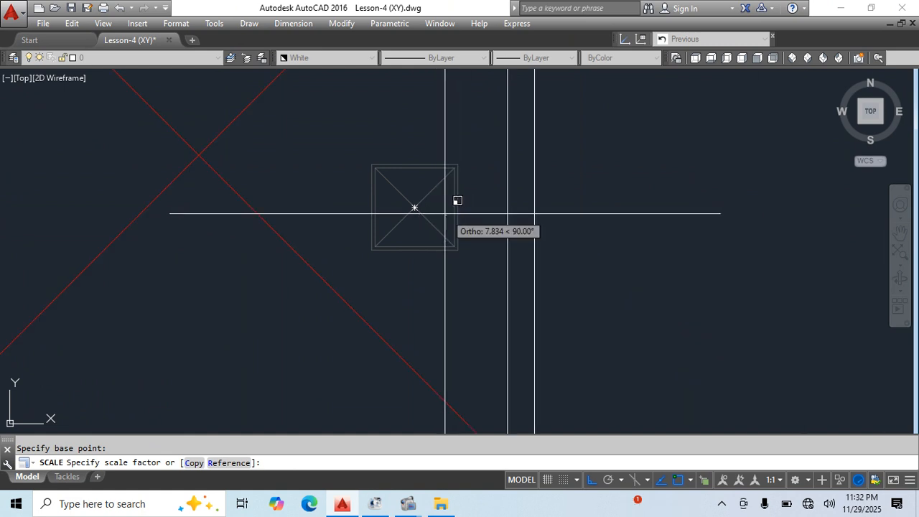
pyautogui.press('Escape')
pyautogui.scroll(-4, 412, 235)
pyautogui.scroll(2, 400, 230)
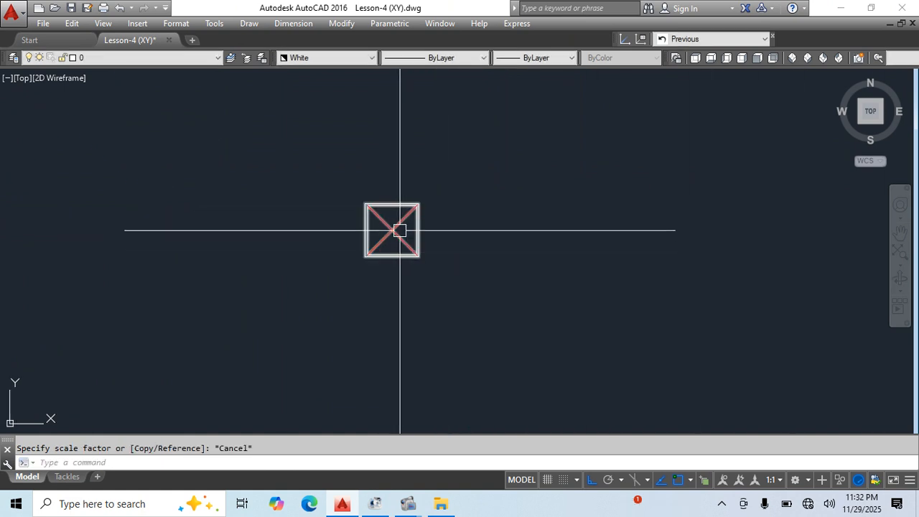
# Open the outrigger Pads block in the block editor and show the available block parameters.
pyautogui.doubleClick(392, 229)
pyautogui.click(450, 343)
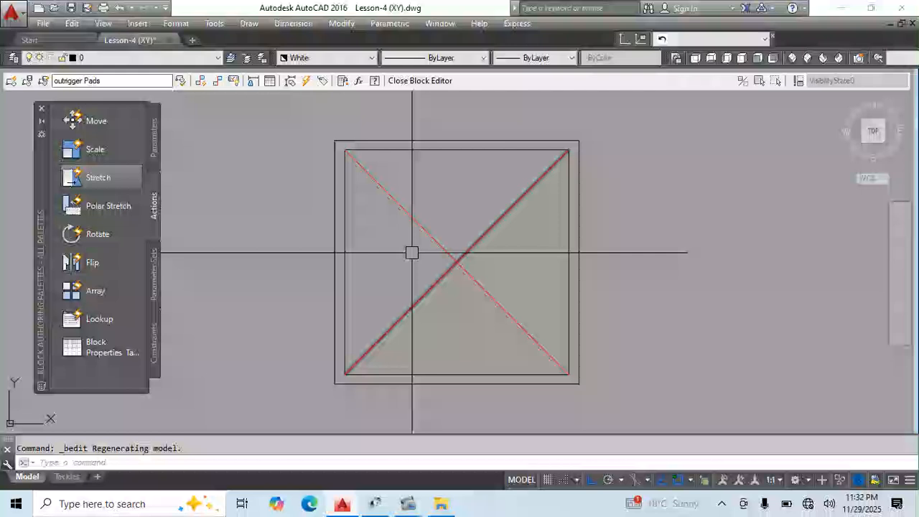
pyautogui.click(156, 139)
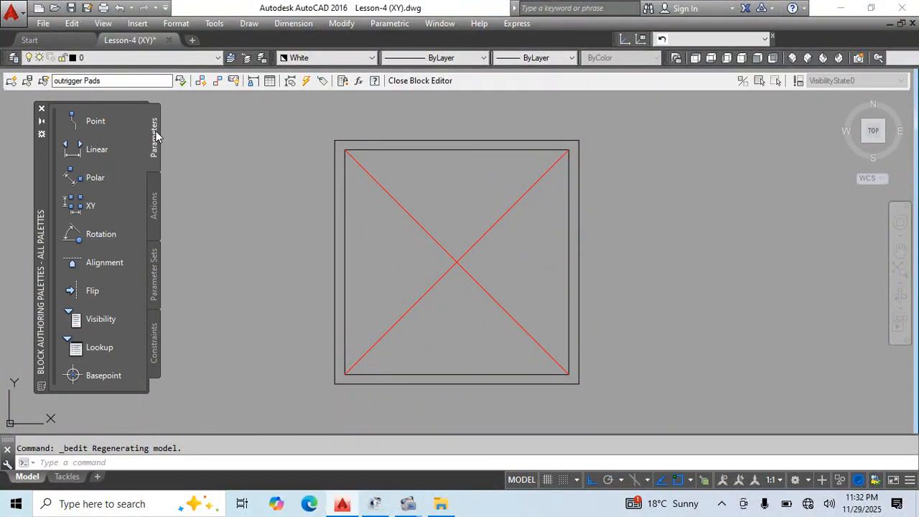
# Try an XY parameter from the outer square's lower-right corner to its upper-left corner, and erase it.
pyautogui.click(83, 208)
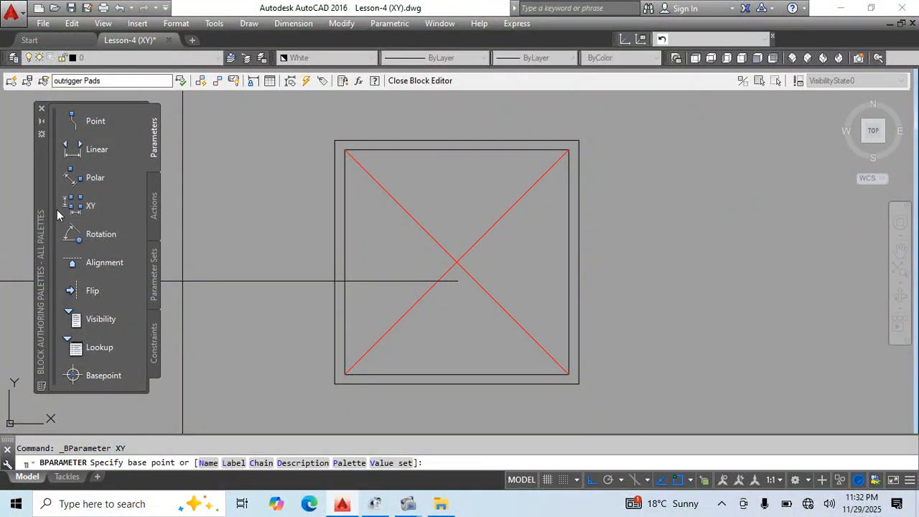
pyautogui.moveTo(211, 277); pyautogui.dragTo(212, 229, button='middle')
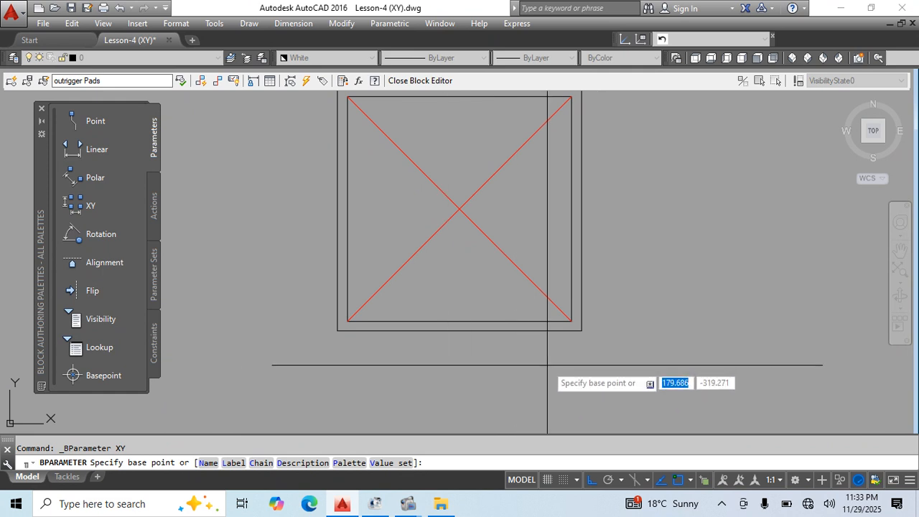
pyautogui.click(580, 331)
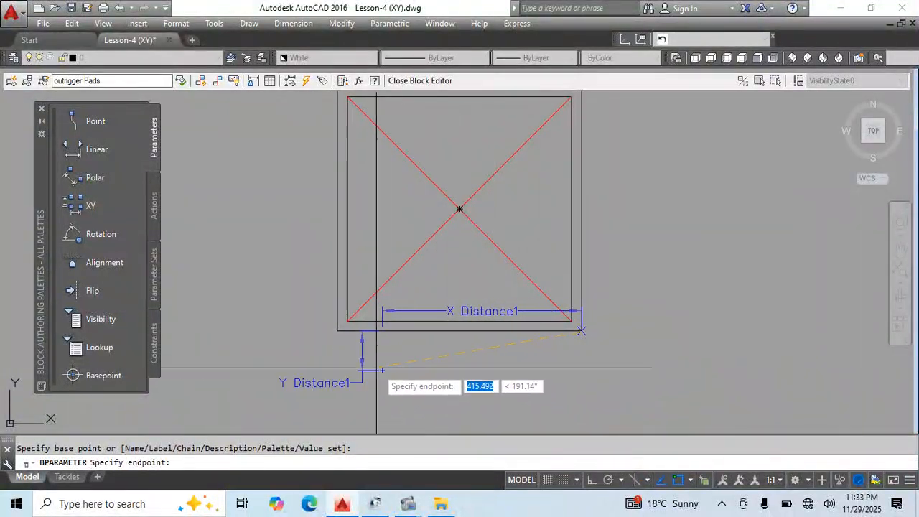
pyautogui.click(338, 331)
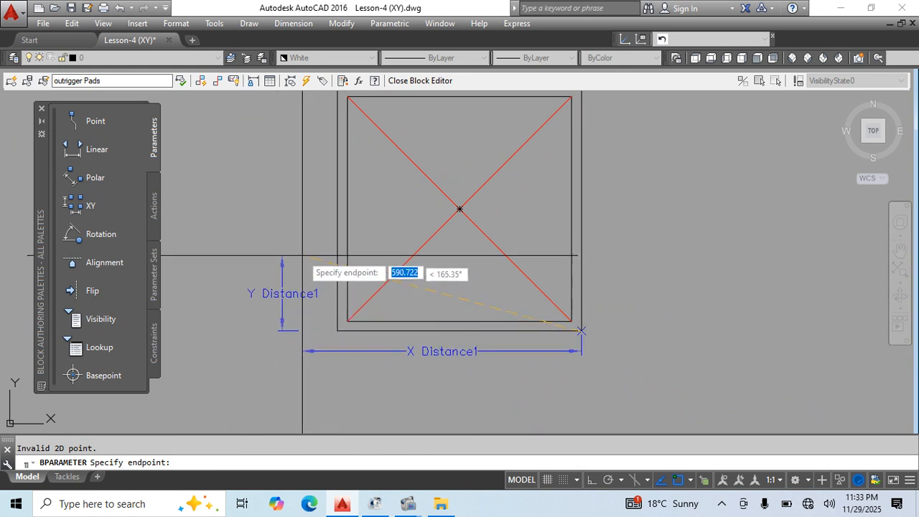
pyautogui.scroll(2, 301, 244)
pyautogui.scroll(-4, 297, 279)
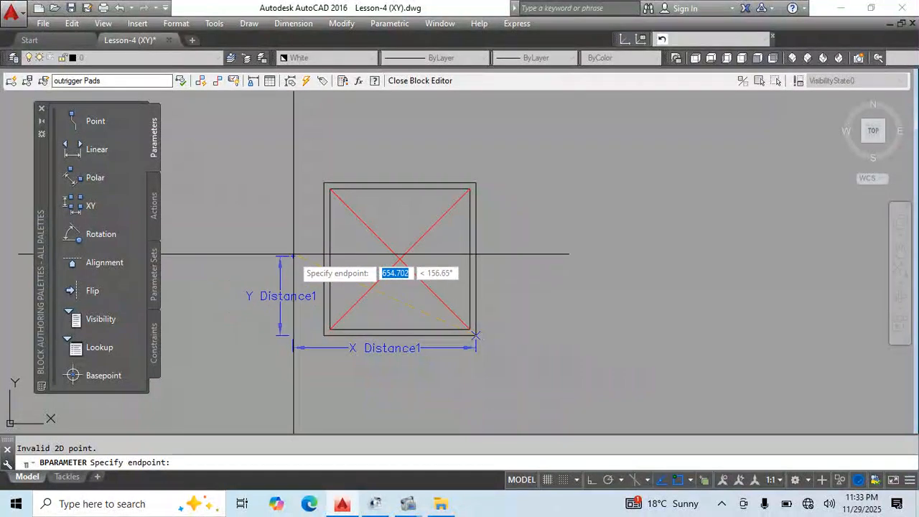
pyautogui.click(317, 183)
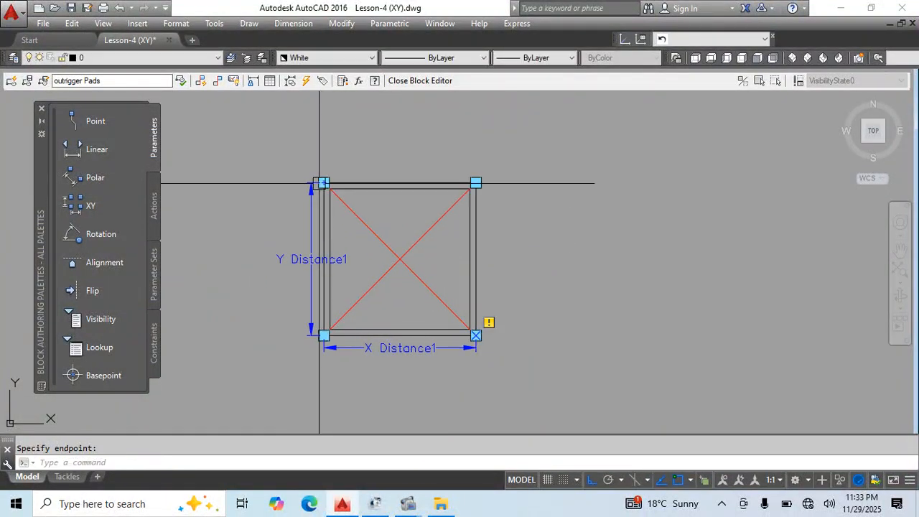
pyautogui.press('Delete')
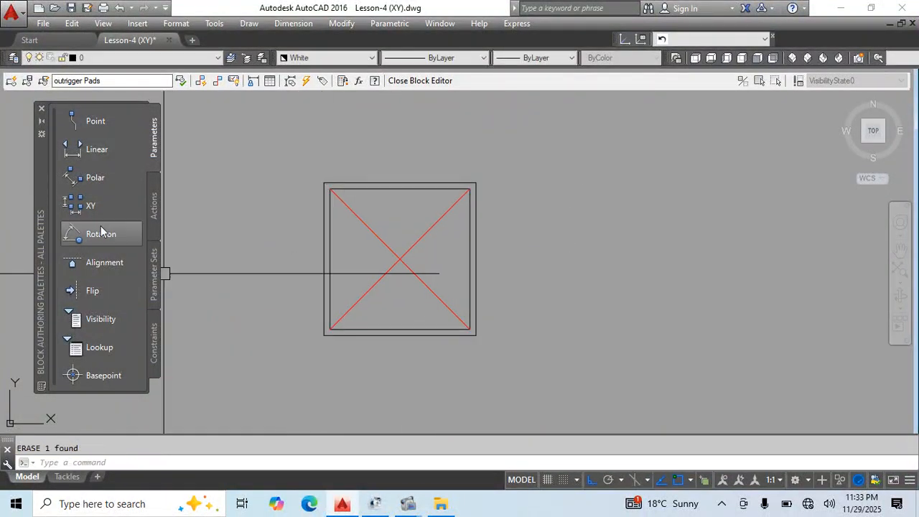
# Add an XY parameter from the outer square's lower-right corner to its upper-left corner, with both distance labels outside the square.
pyautogui.click(84, 208)
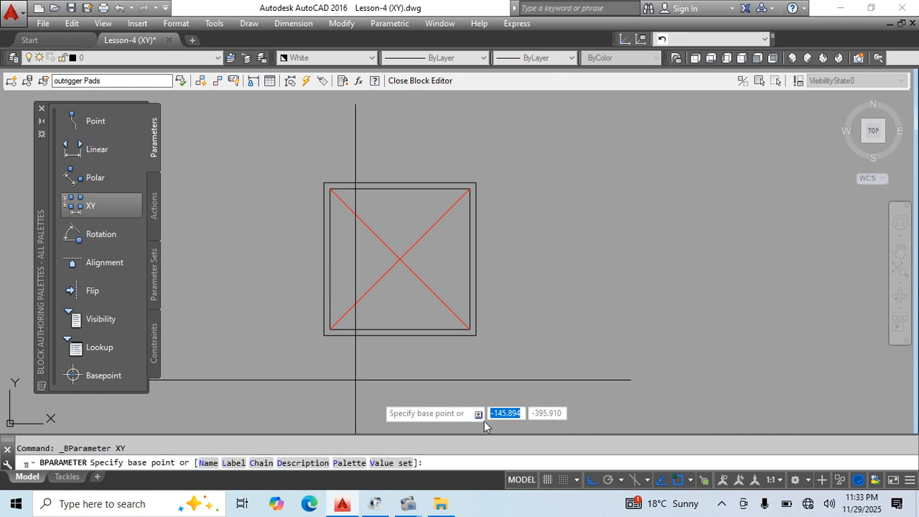
pyautogui.click(475, 334)
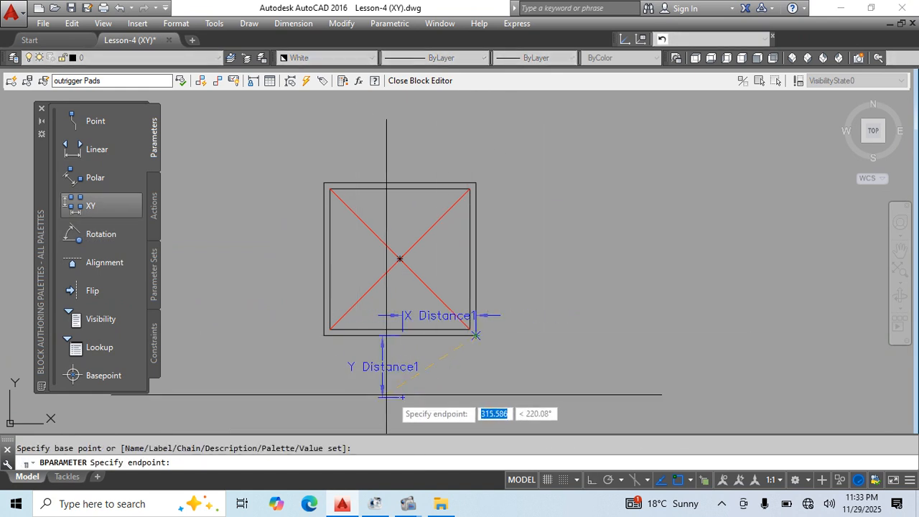
pyautogui.click(324, 335)
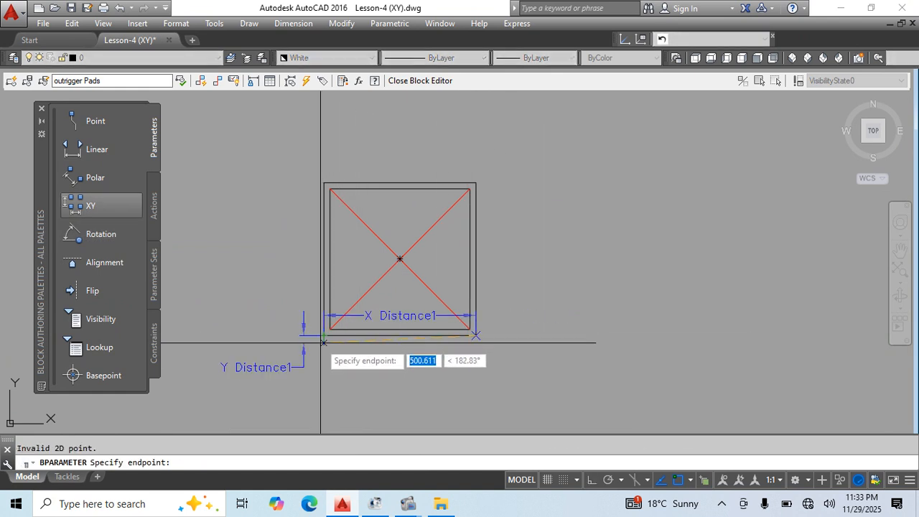
pyautogui.click(323, 183)
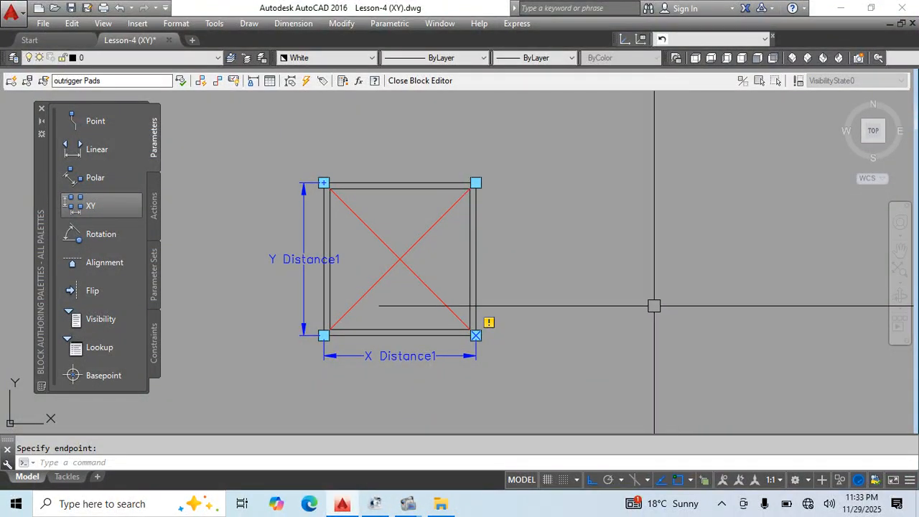
pyautogui.moveTo(557, 377); pyautogui.dragTo(563, 361, button='middle')
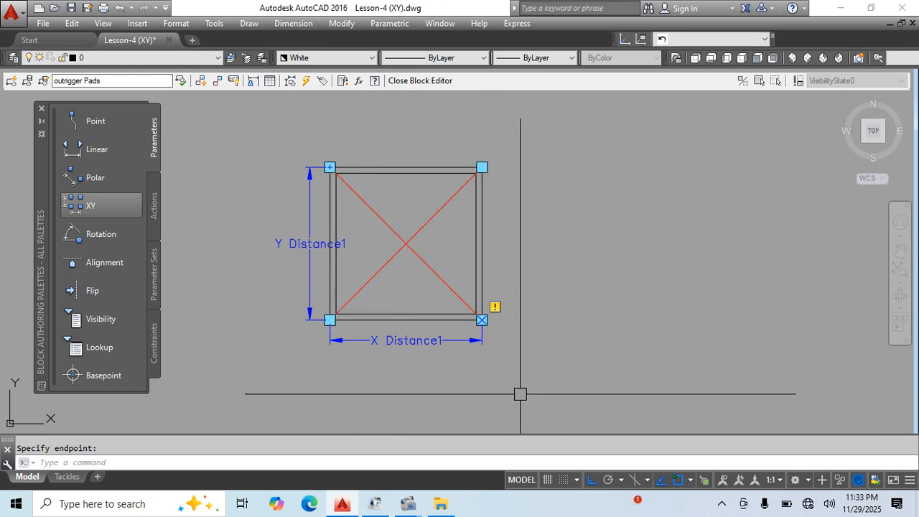
# Set the XY parameter's grip display to 2.
pyautogui.click(429, 360)
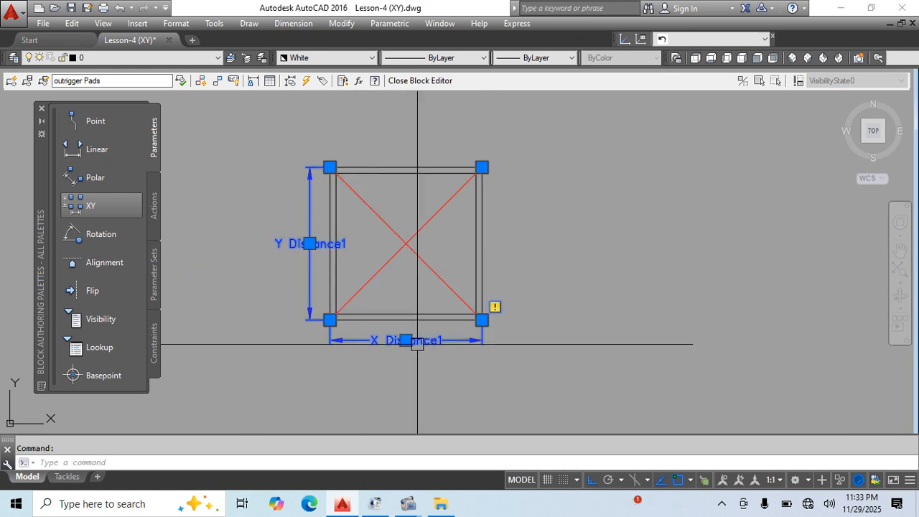
pyautogui.rightClick(419, 349)
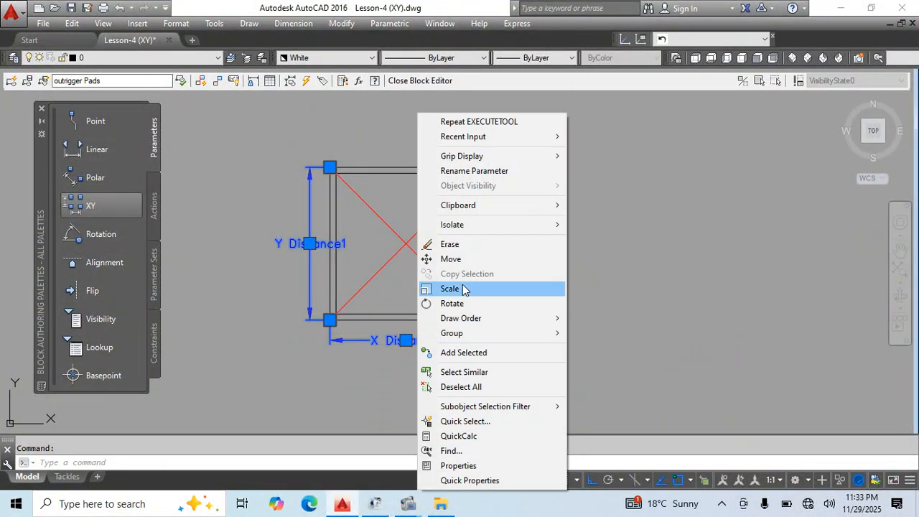
pyautogui.moveTo(485, 163)
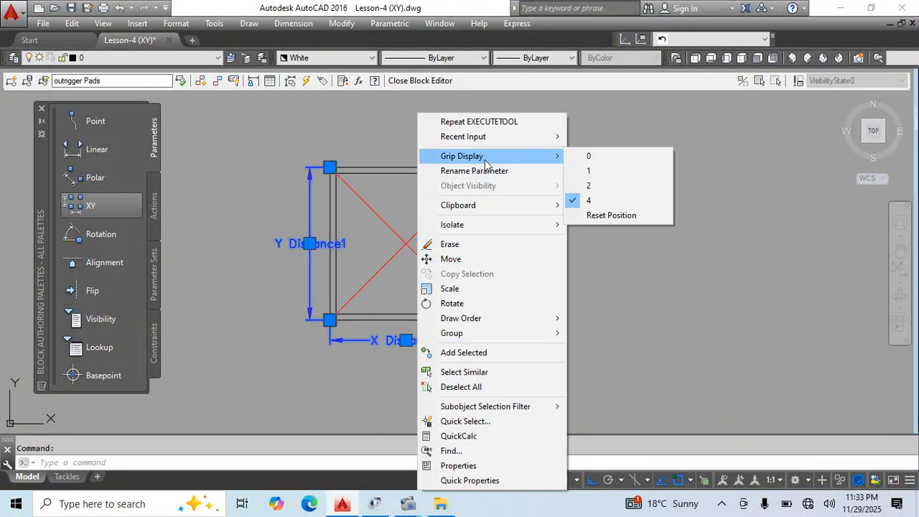
pyautogui.click(611, 186)
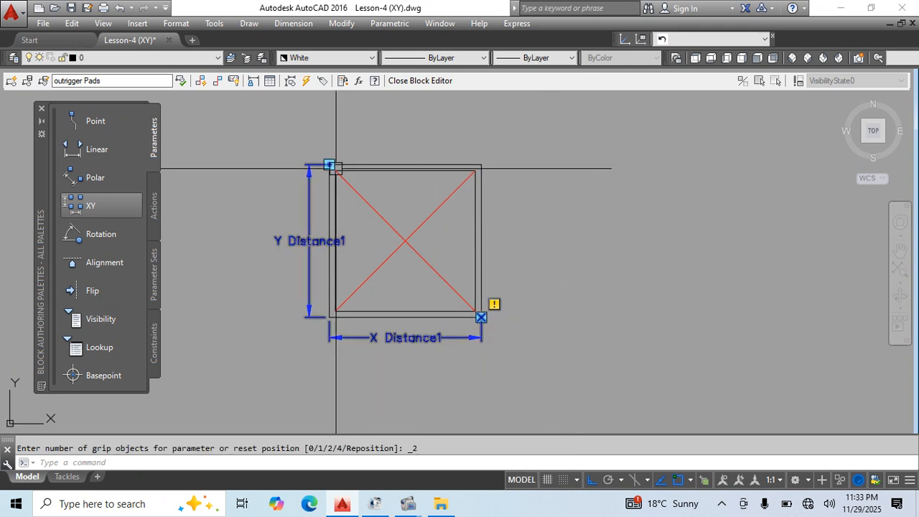
# Restore the XY parameter's grip display to 4.
pyautogui.click(406, 339)
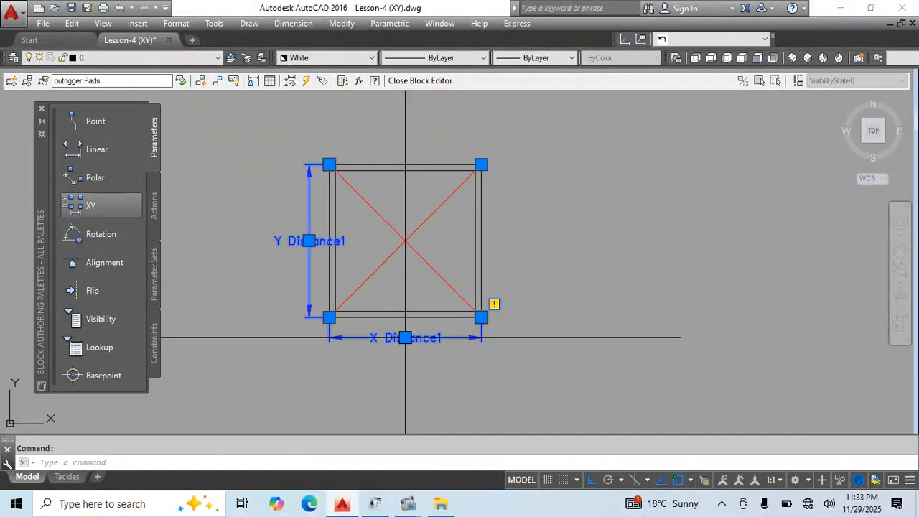
pyautogui.rightClick(405, 340)
pyautogui.moveTo(474, 157)
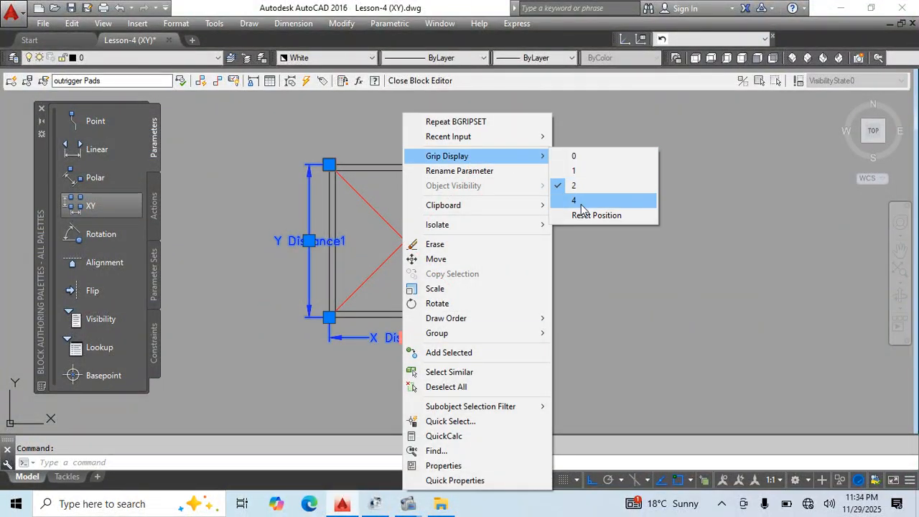
pyautogui.click(581, 202)
pyautogui.press('Escape')
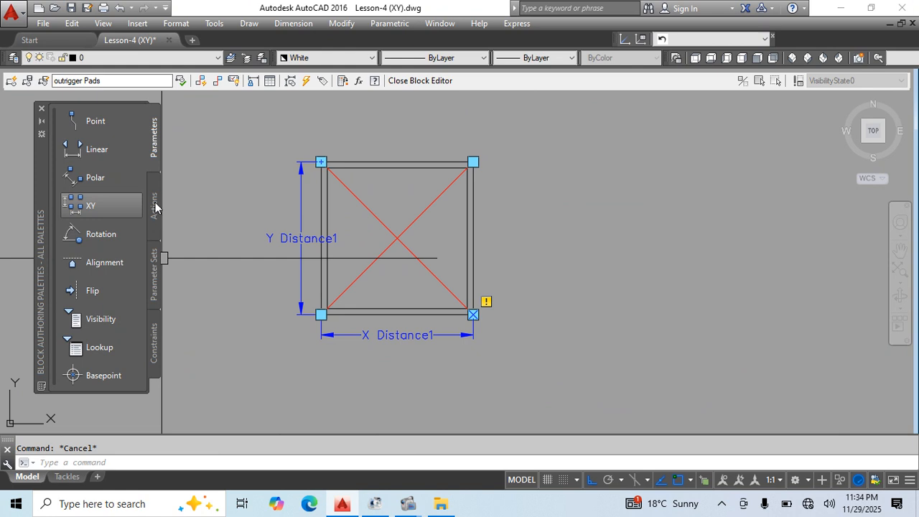
# Start a Stretch action on the XY parameter and associate it with the parameter's base point at the lower-right corner.
pyautogui.click(155, 204)
pyautogui.click(98, 180)
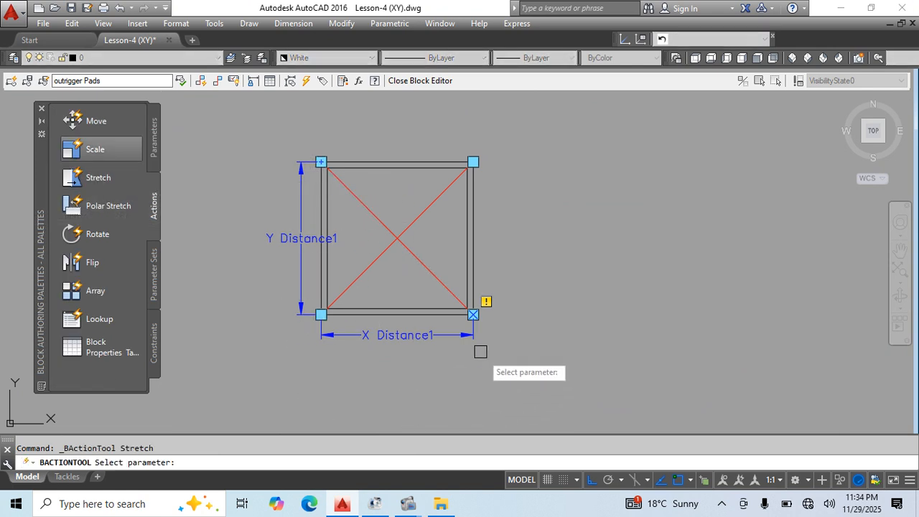
pyautogui.click(435, 335)
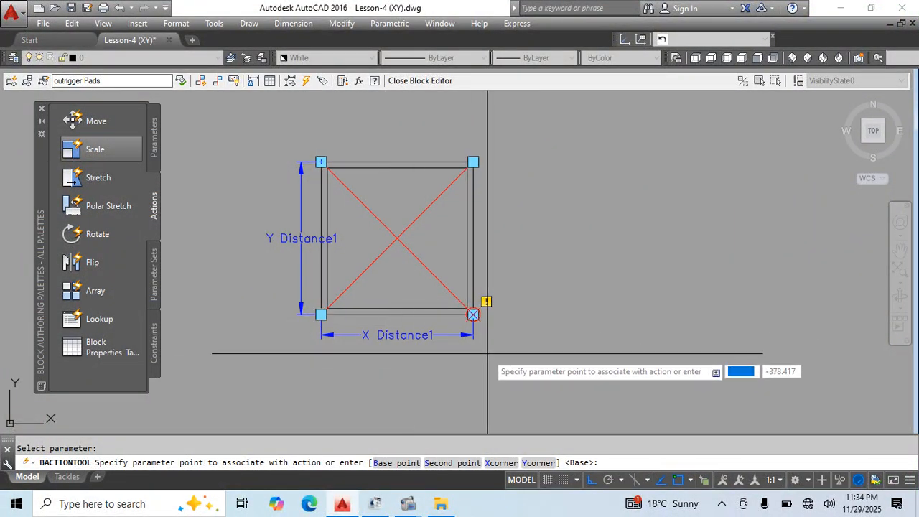
pyautogui.scroll(2, 477, 327)
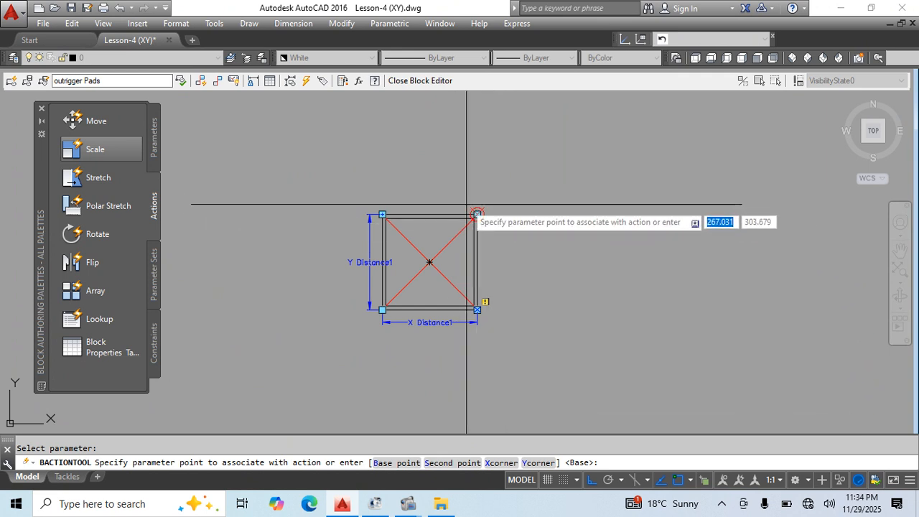
pyautogui.scroll(4, 478, 308)
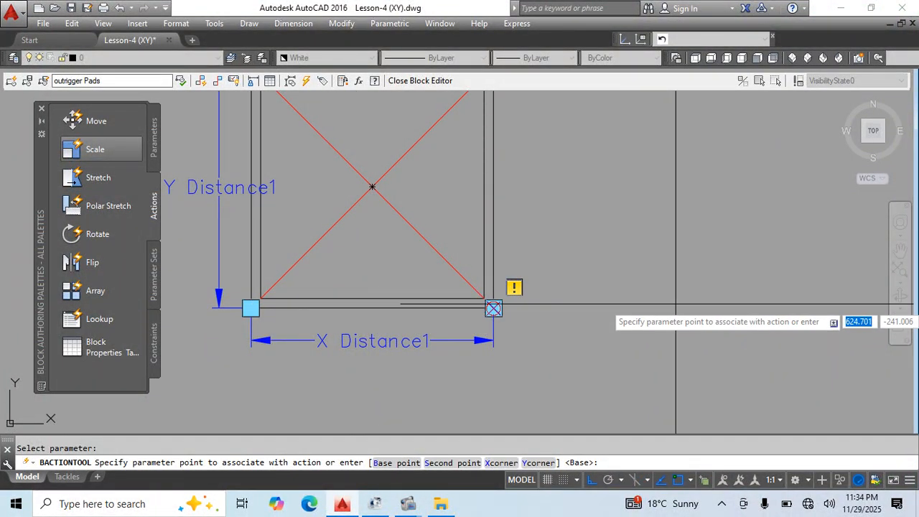
pyautogui.scroll(-2, 675, 305)
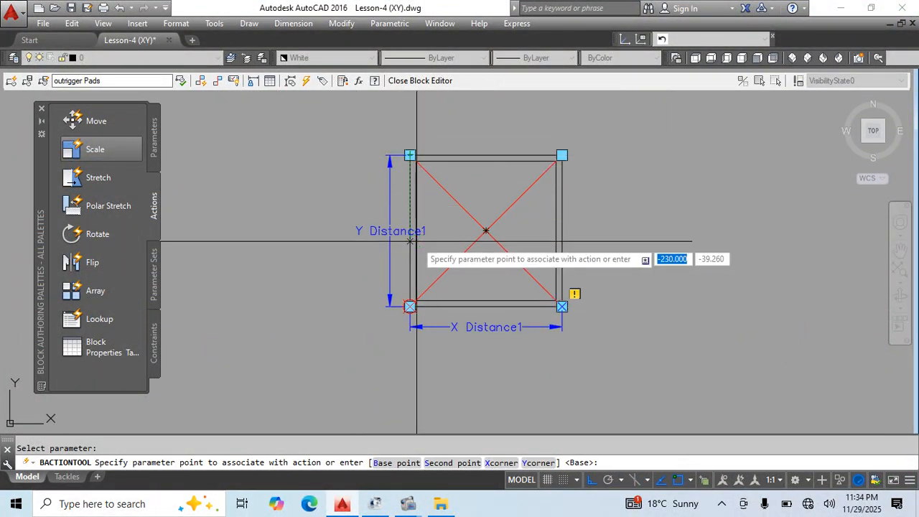
pyautogui.moveTo(421, 119); pyautogui.dragTo(338, 94, button='middle')
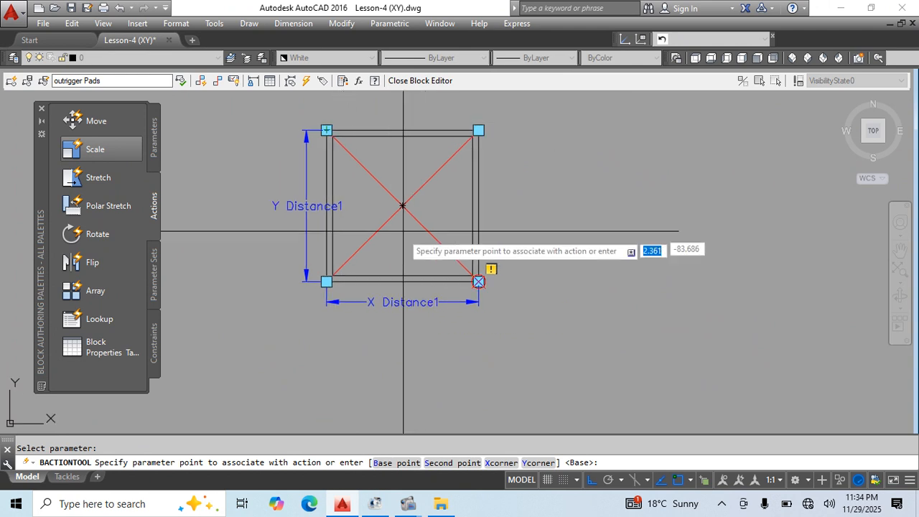
pyautogui.scroll(2, 449, 275)
pyautogui.click(496, 285)
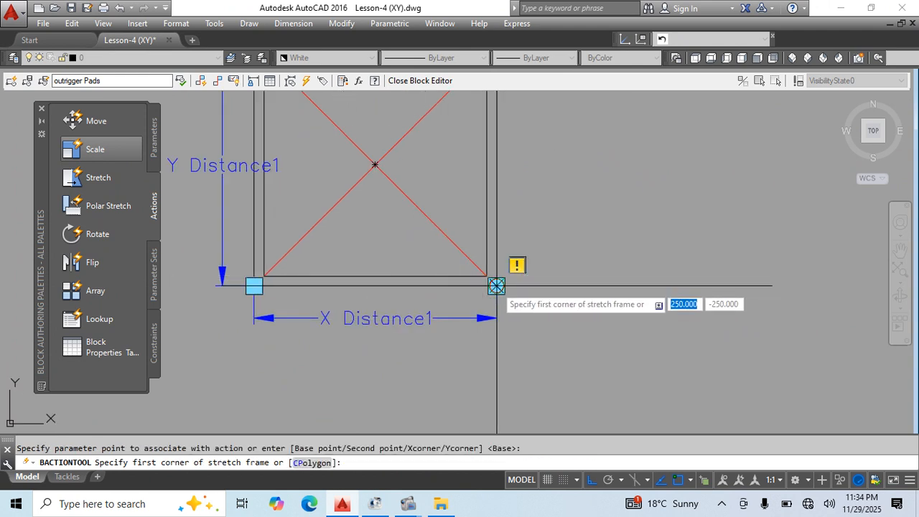
# Define the stretch frame around the right part of the pad and select the squares and diagonals crossing it as objects to stretch.
pyautogui.scroll(-2, 496, 286)
pyautogui.click(541, 198)
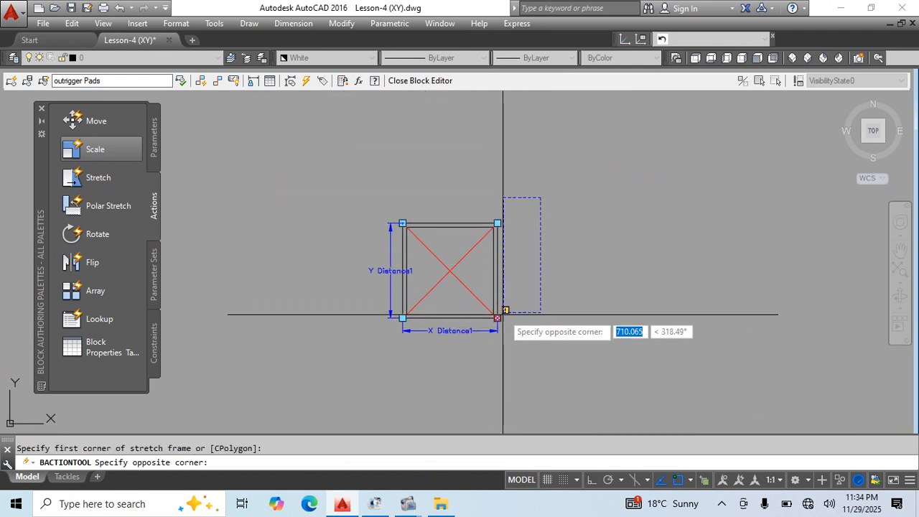
pyautogui.click(464, 355)
pyautogui.scroll(2, 516, 294)
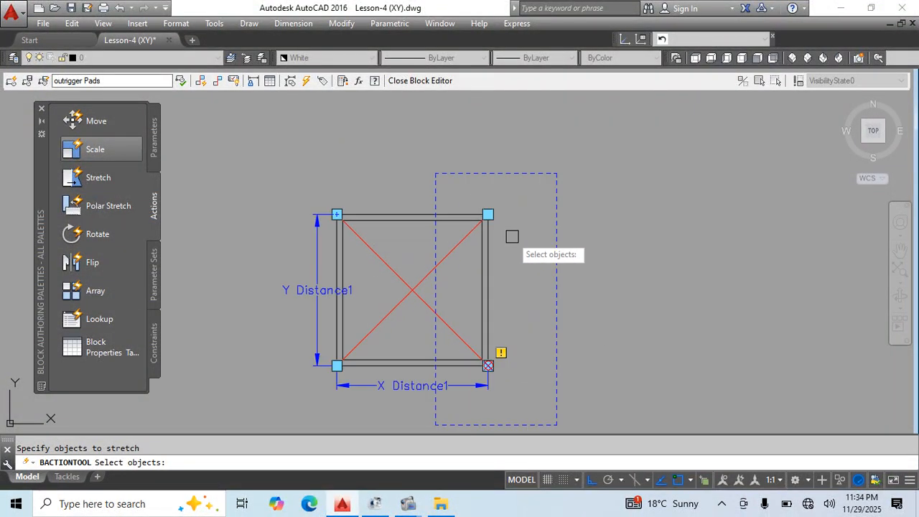
pyautogui.moveTo(542, 270); pyautogui.dragTo(519, 223, button='middle')
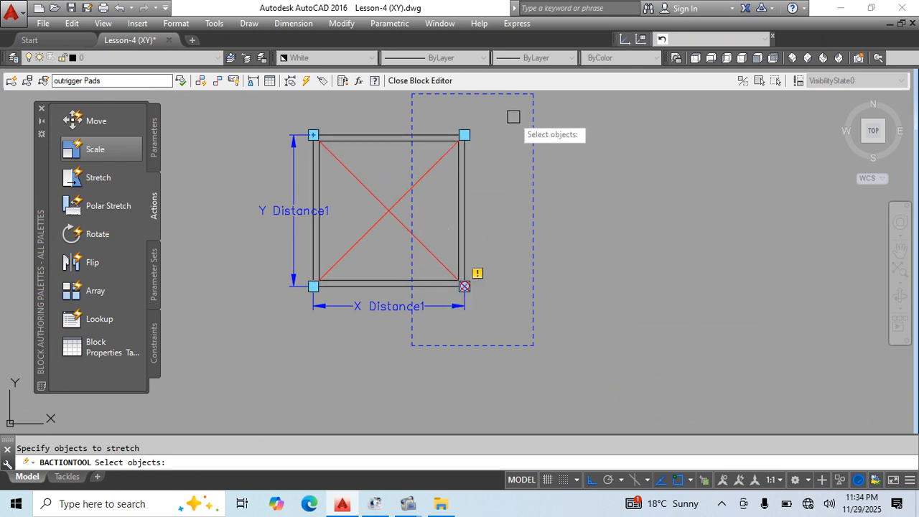
pyautogui.click(515, 102)
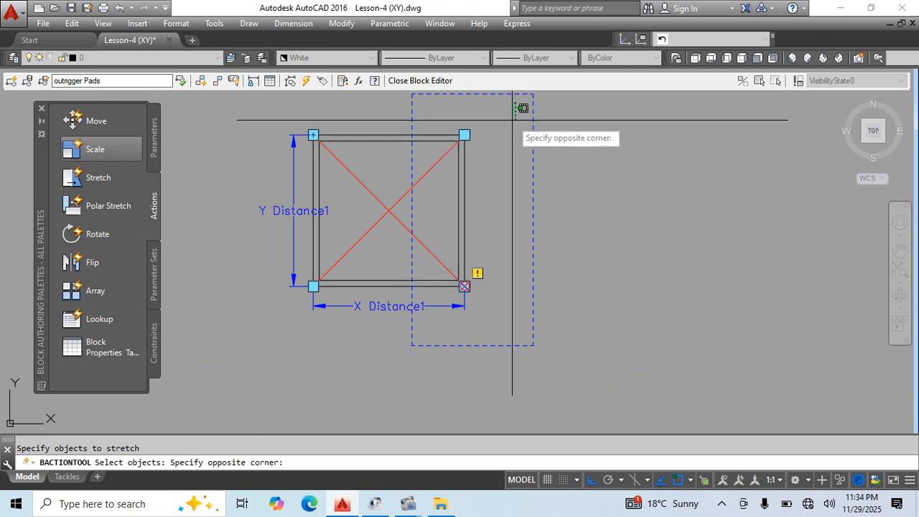
pyautogui.click(440, 322)
pyautogui.press('Return')
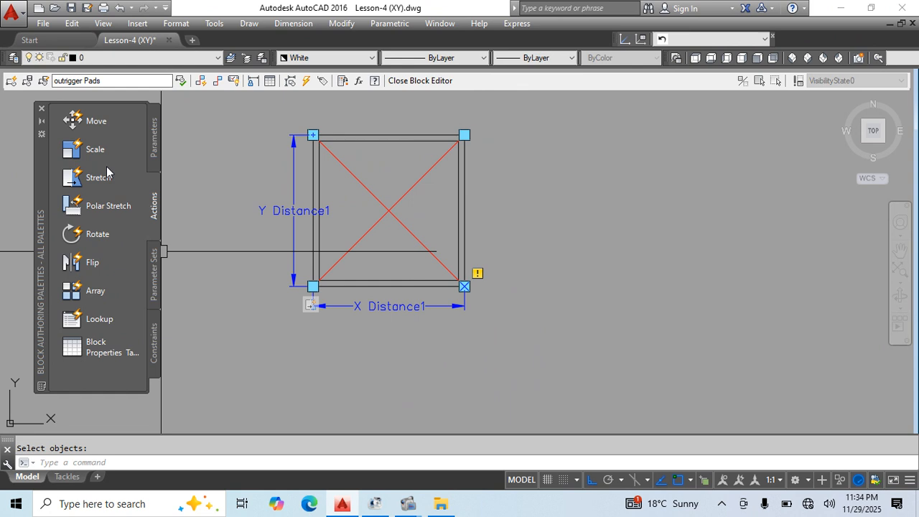
# Start a Stretch action on the XY parameter's upper-left point and frame the upper part of the pad.
pyautogui.click(72, 179)
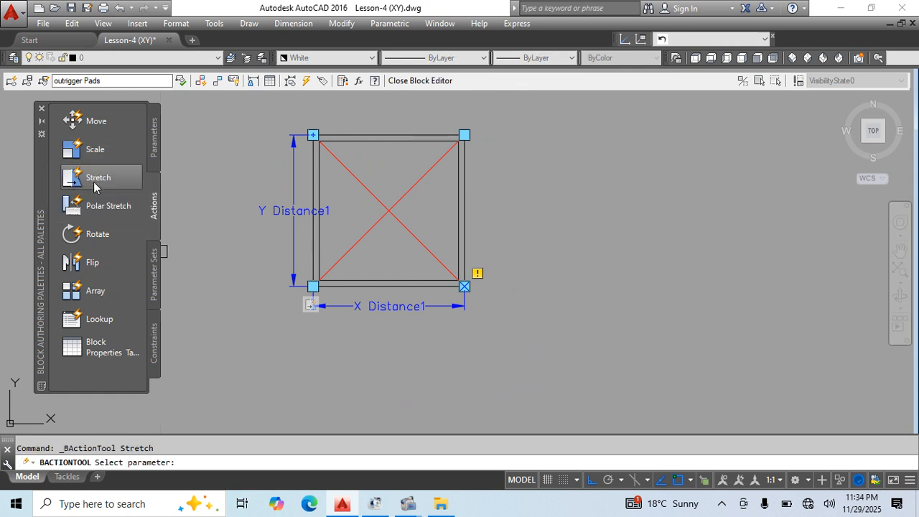
pyautogui.click(293, 230)
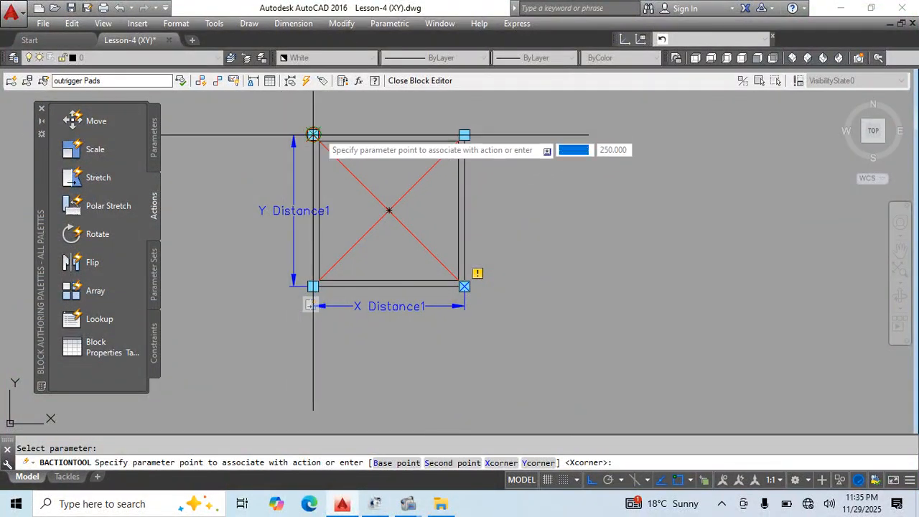
pyautogui.click(313, 134)
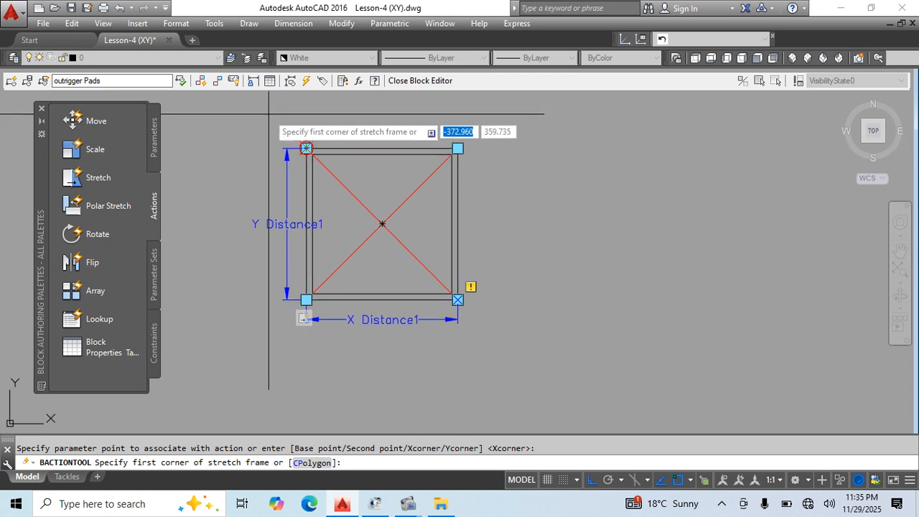
pyautogui.click(280, 147)
pyautogui.click(504, 202)
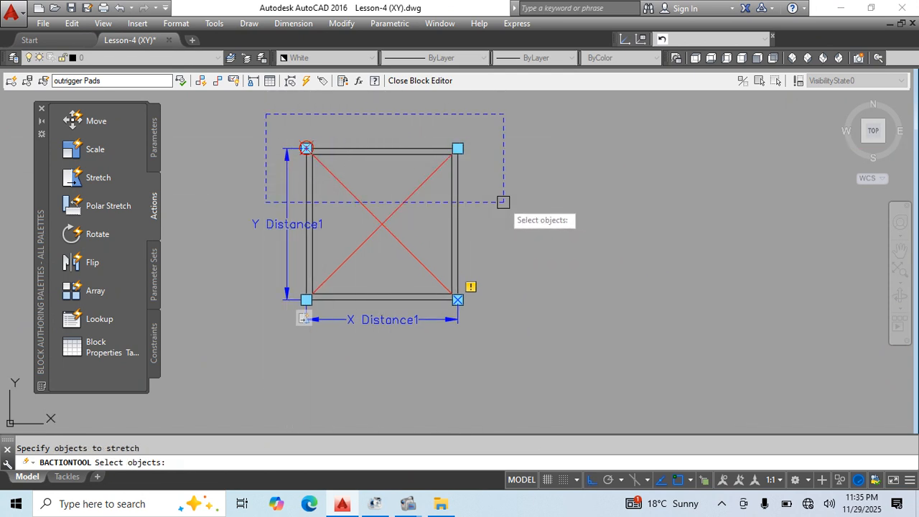
# Select the squares, diagonals and parameter crossing the upper stretch frame as the objects to stretch.
pyautogui.scroll(4, 320, 148)
pyautogui.scroll(-4, 386, 169)
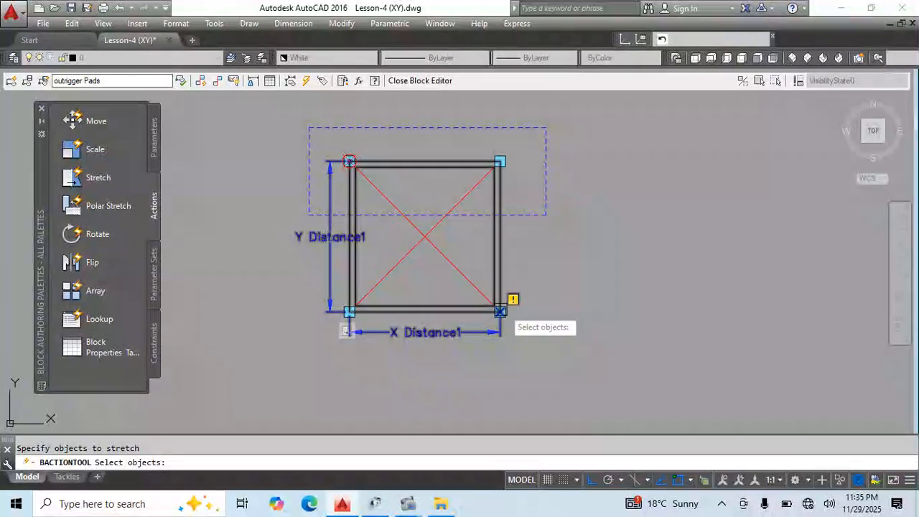
pyautogui.scroll(2, 503, 158)
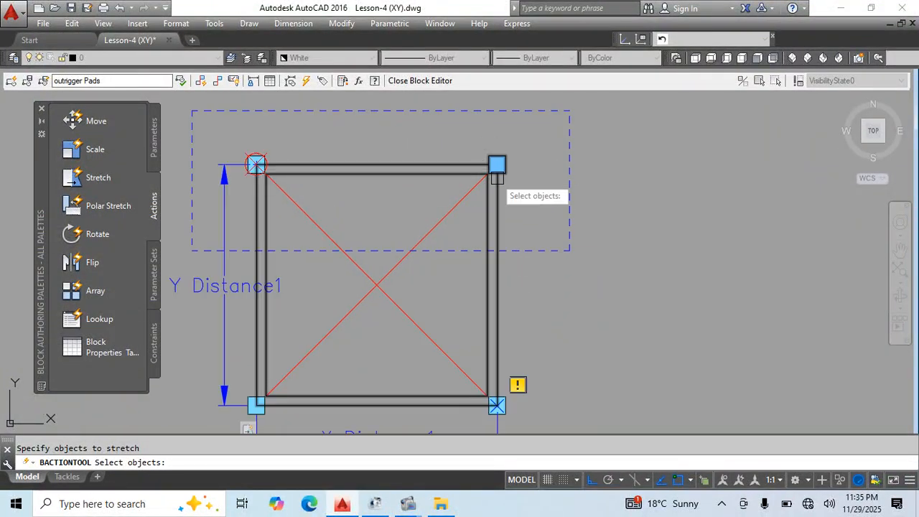
pyautogui.moveTo(263, 159); pyautogui.dragTo(271, 161, button='middle')
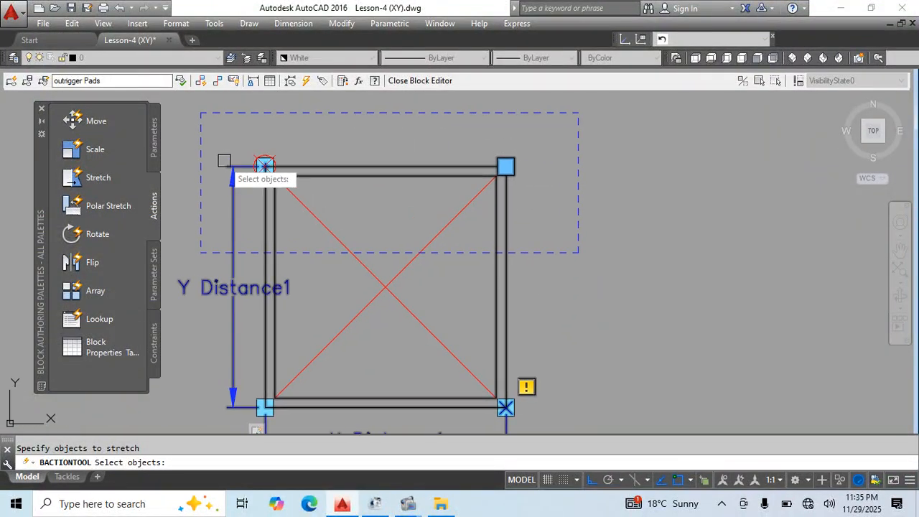
pyautogui.click(552, 124)
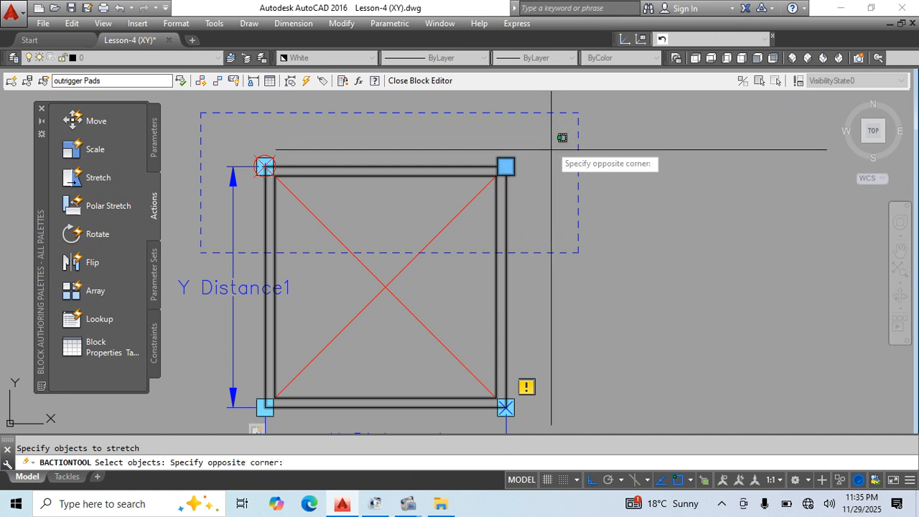
pyautogui.click(209, 209)
pyautogui.press('Return')
pyautogui.scroll(-3, 404, 246)
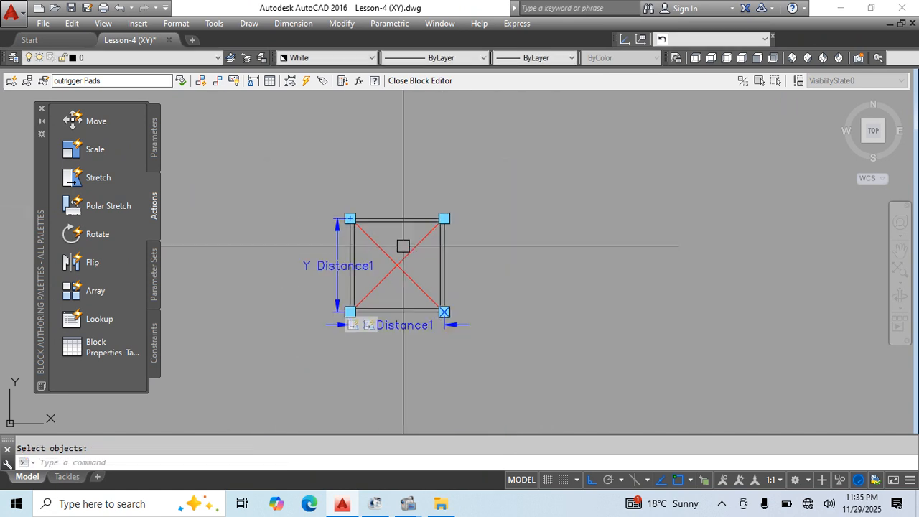
# Undo the last Stretch action.
pyautogui.scroll(3, 459, 240)
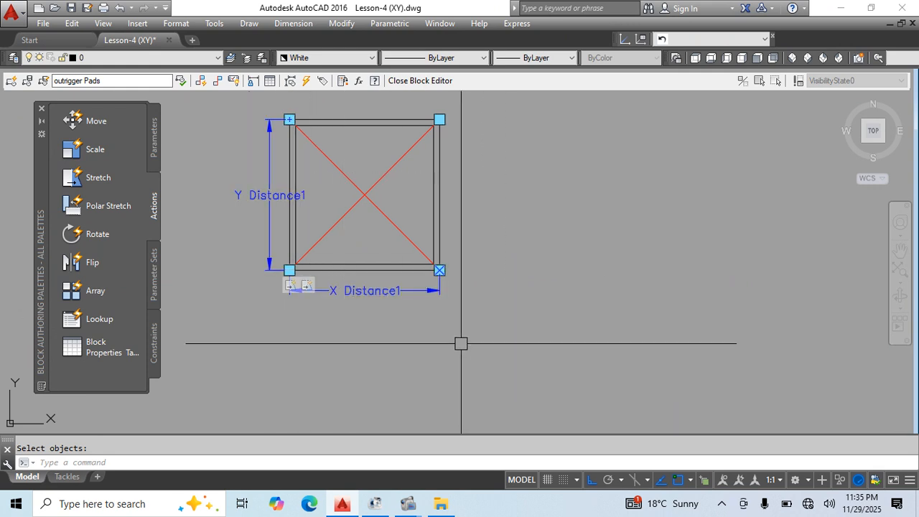
pyautogui.scroll(2, 466, 342)
pyautogui.scroll(-2, 474, 352)
pyautogui.hotkey('ctrl', 'z')
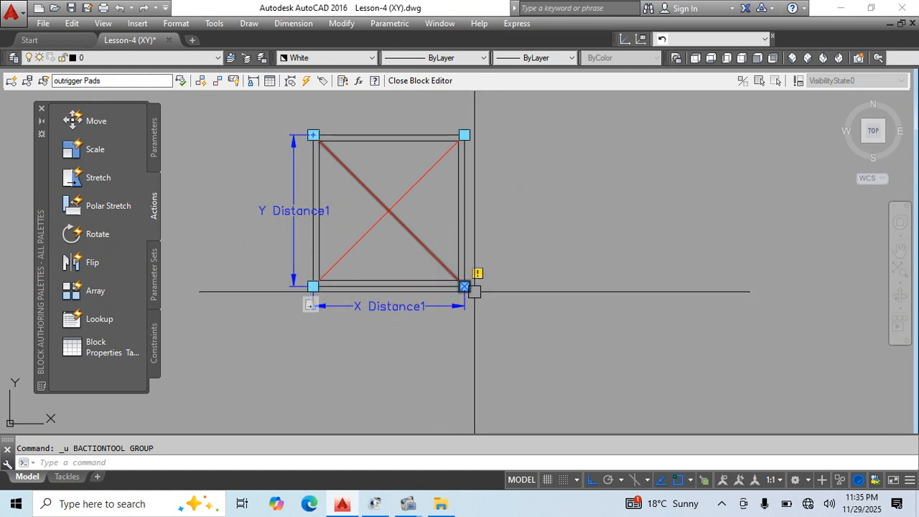
# Associate a new Stretch action with the XY parameter's upper-left point and draw its frame around the upper part of the pad.
pyautogui.click(293, 178)
pyautogui.click(312, 135)
pyautogui.click(273, 112)
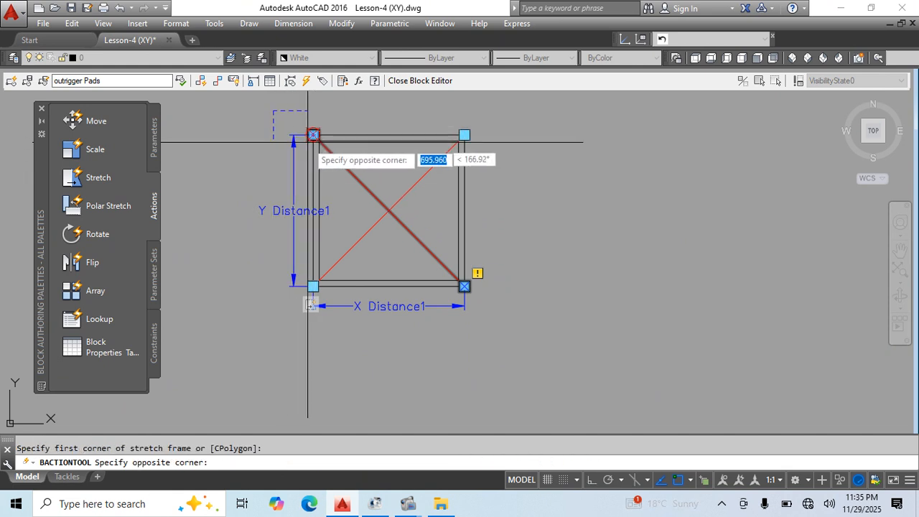
pyautogui.click(490, 172)
# Complete the Stretch action with the squares, diagonals and parameter that cross the upper frame as its objects.
pyautogui.scroll(5, 468, 148)
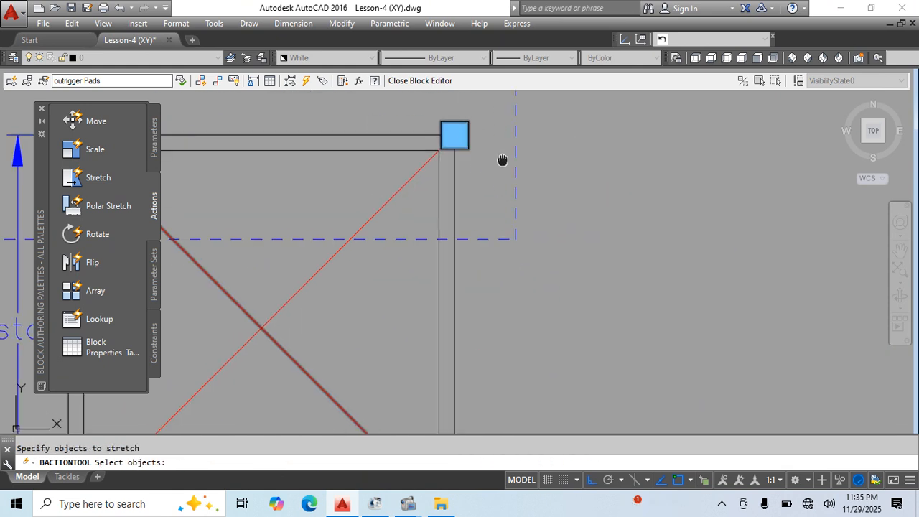
pyautogui.scroll(-3, 662, 191)
pyautogui.click(663, 183)
pyautogui.scroll(-3, 603, 219)
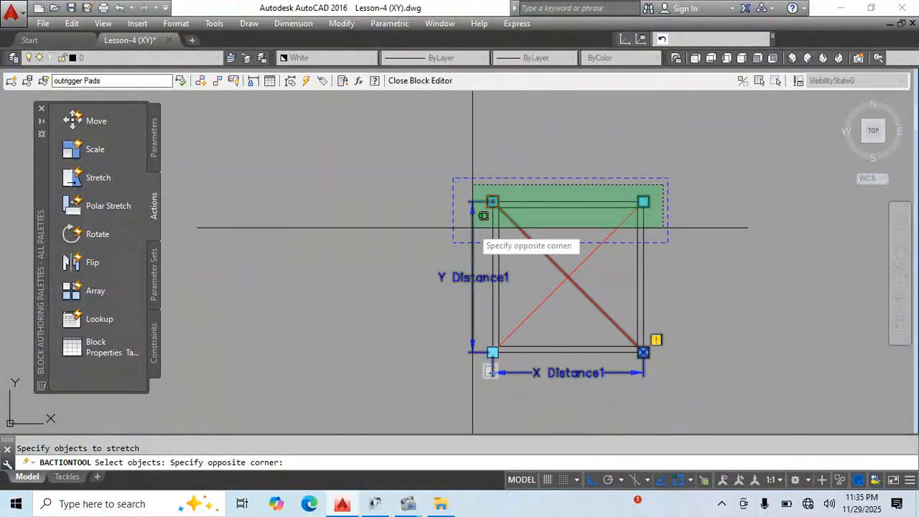
pyautogui.click(471, 227)
pyautogui.scroll(2, 511, 213)
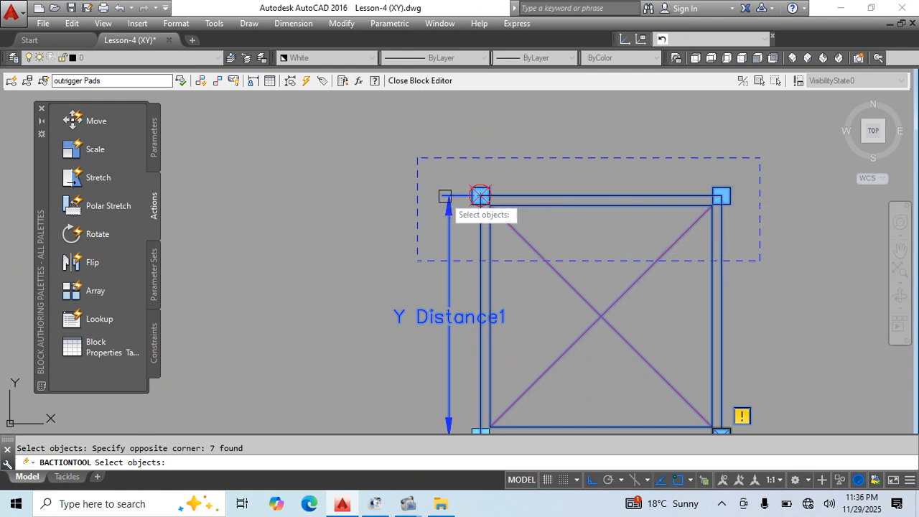
pyautogui.press('Return')
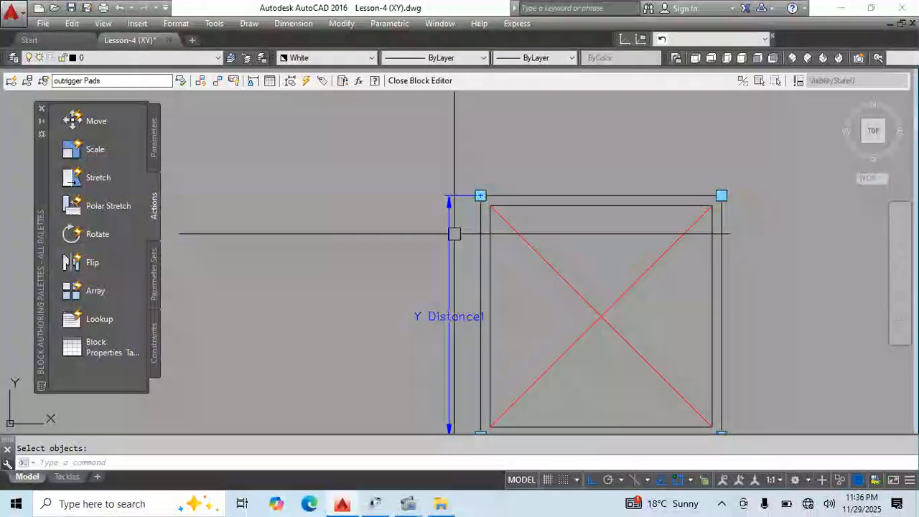
# Close the Block Editor, saving the changes to the outrigger pad block.
pyautogui.scroll(-4, 454, 234)
pyautogui.moveTo(528, 242); pyautogui.dragTo(493, 174, button='middle')
pyautogui.scroll(2, 544, 273)
pyautogui.moveTo(621, 252); pyautogui.dragTo(595, 308, button='middle')
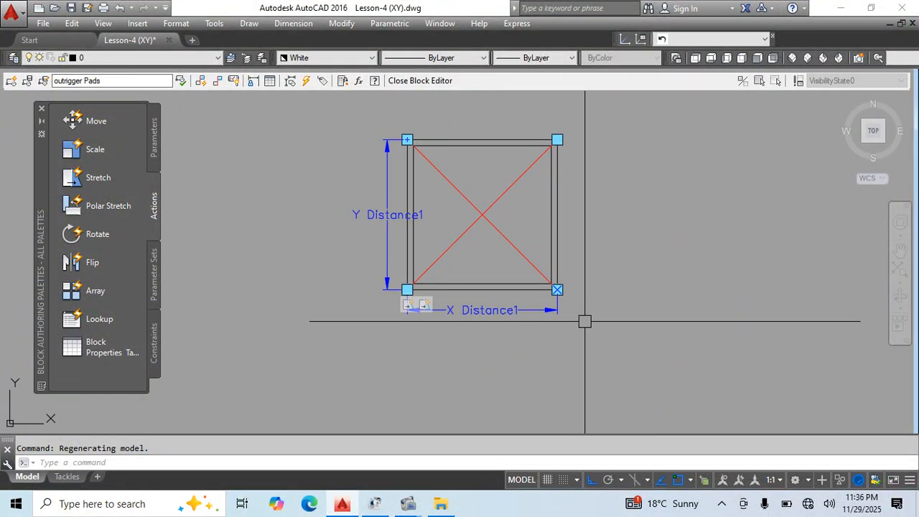
pyautogui.press('Return')
pyautogui.press('Return')
pyautogui.press('Return')
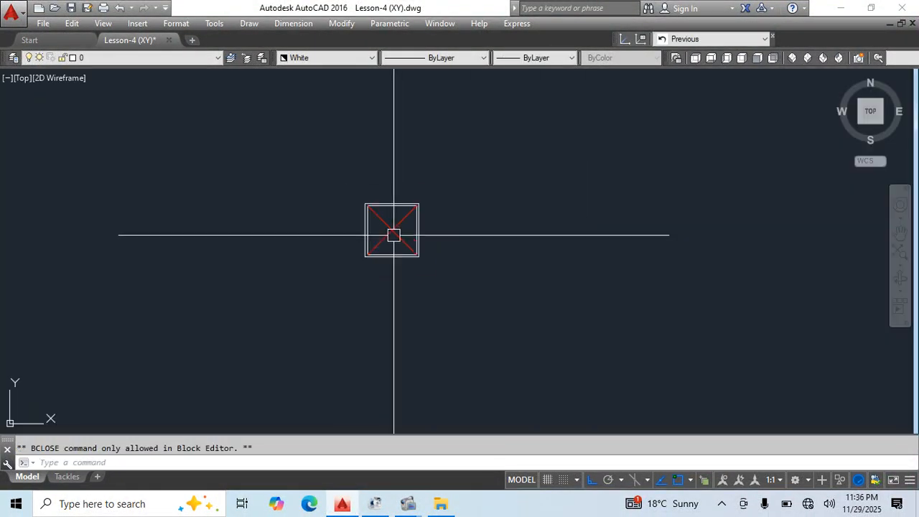
# Stretch the pad block to the right by its lower-right grip and upward by its upper-left grip.
pyautogui.click(394, 234)
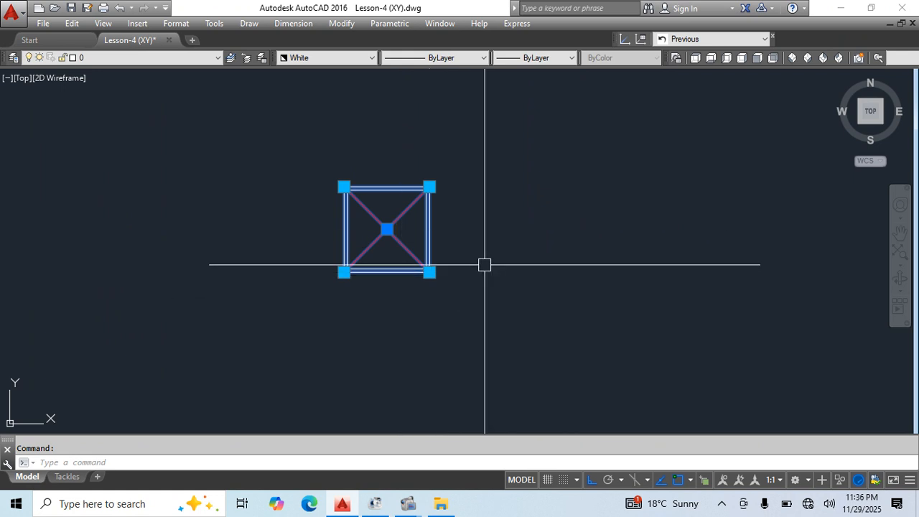
pyautogui.moveTo(509, 331)
pyautogui.mouseDown(button='middle')
pyautogui.moveTo(504, 310)
pyautogui.moveTo(519, 308)
pyautogui.mouseUp(button='middle')
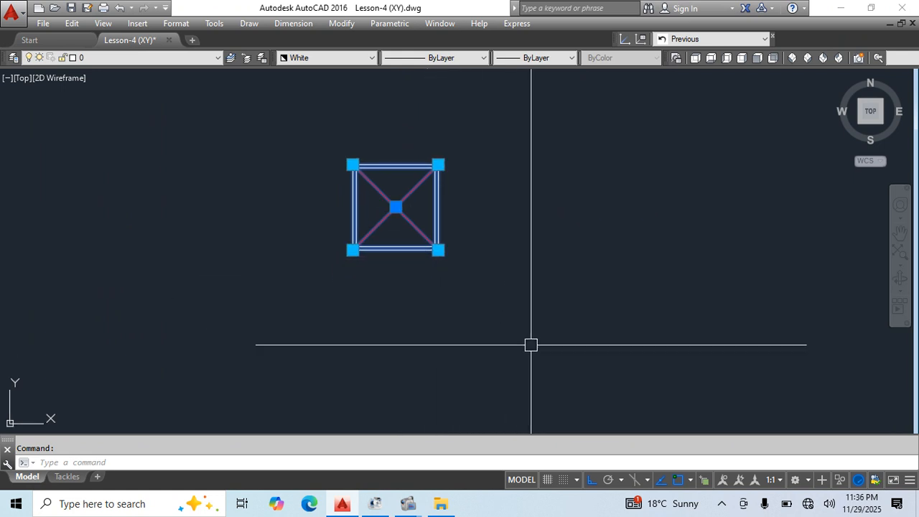
pyautogui.click(395, 206)
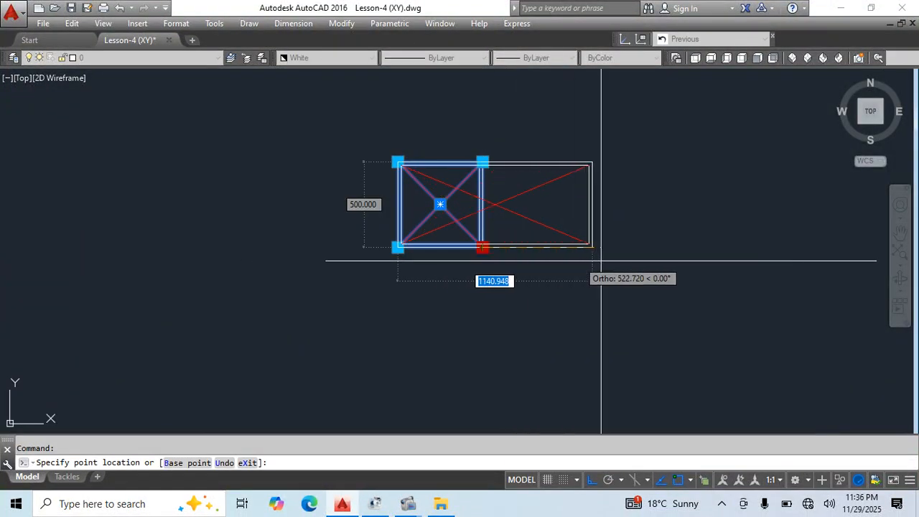
pyautogui.click(747, 247)
pyautogui.moveTo(399, 182); pyautogui.dragTo(379, 251, button='middle')
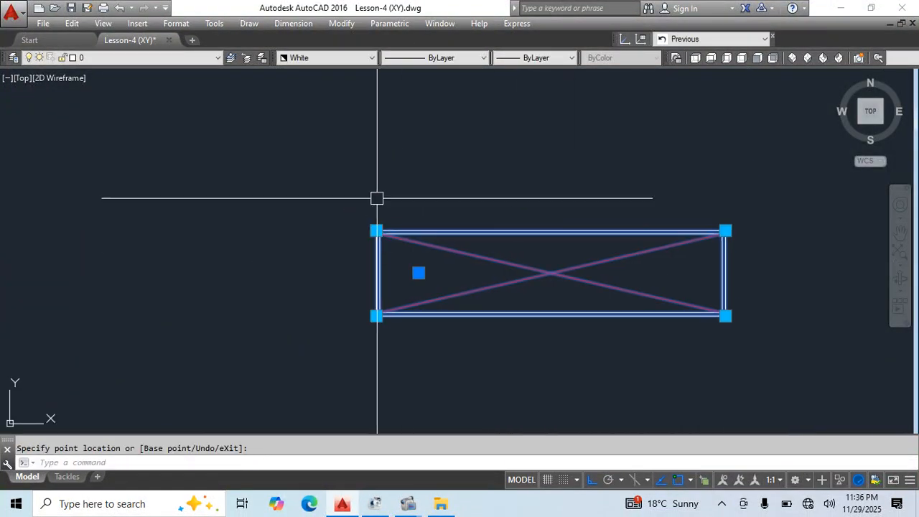
pyautogui.click(373, 123)
pyautogui.moveTo(583, 244); pyautogui.dragTo(512, 277, button='middle')
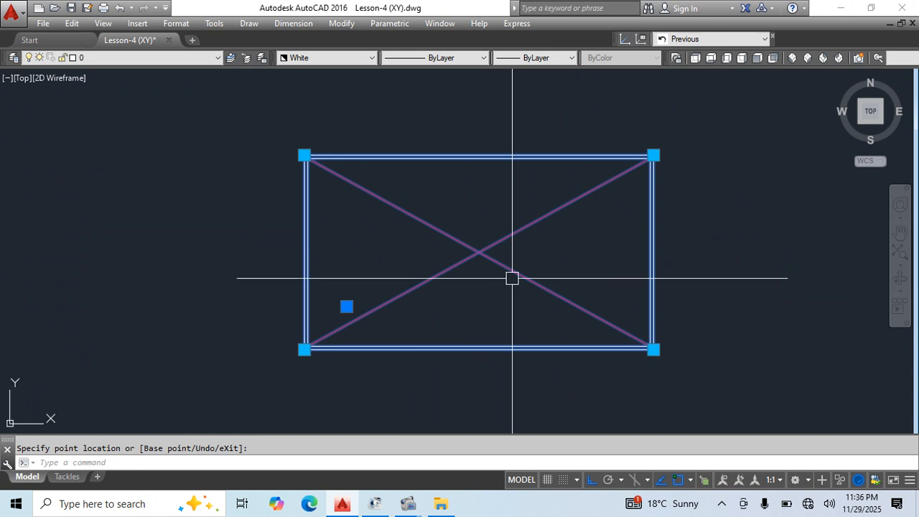
# Turn Ortho off and resize the pad block in both directions several times with its upper-right grip.
pyautogui.click(653, 155)
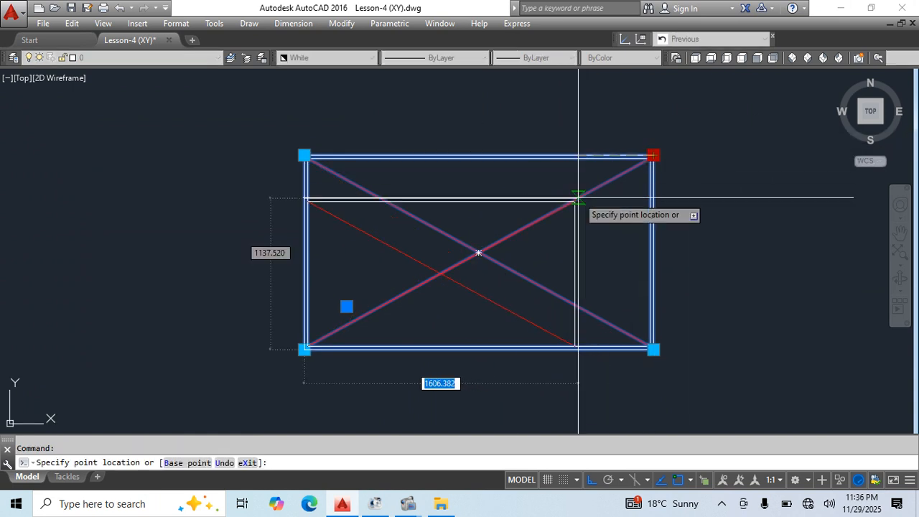
pyautogui.click(591, 479)
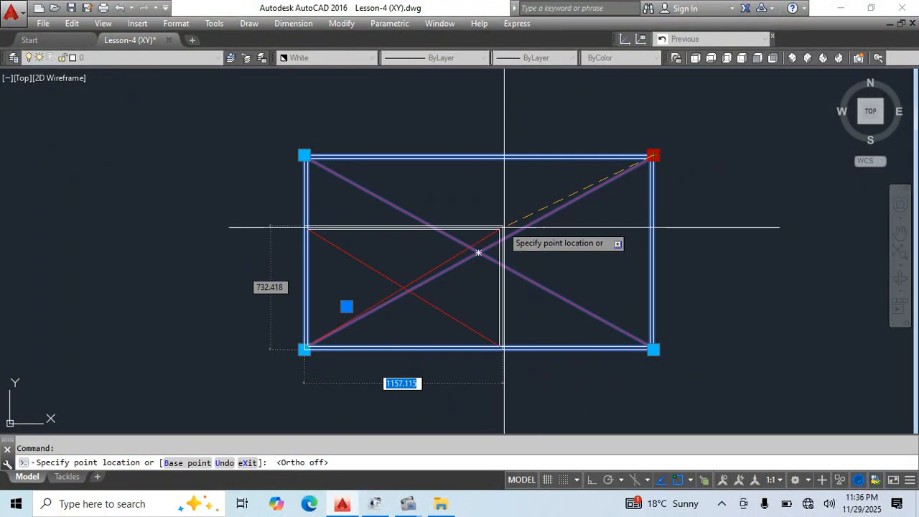
pyautogui.click(460, 284)
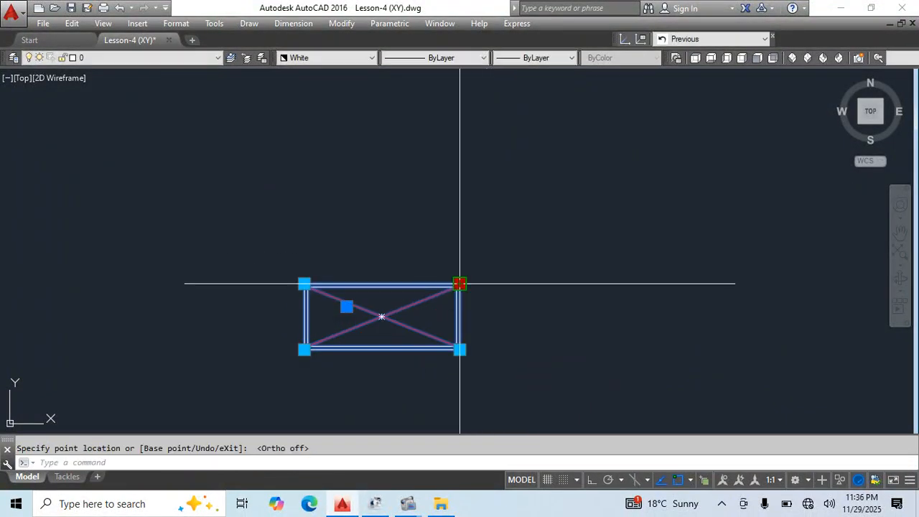
pyautogui.click(460, 194)
pyautogui.click(439, 195)
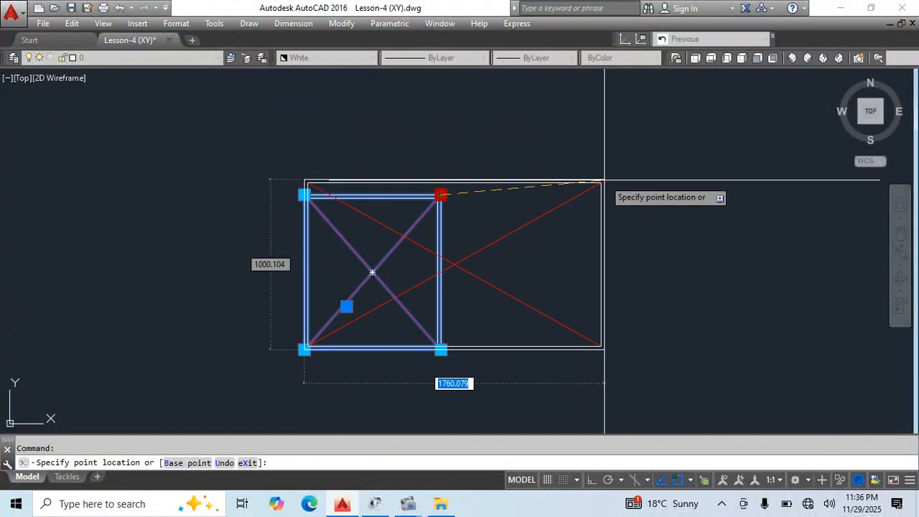
pyautogui.click(527, 123)
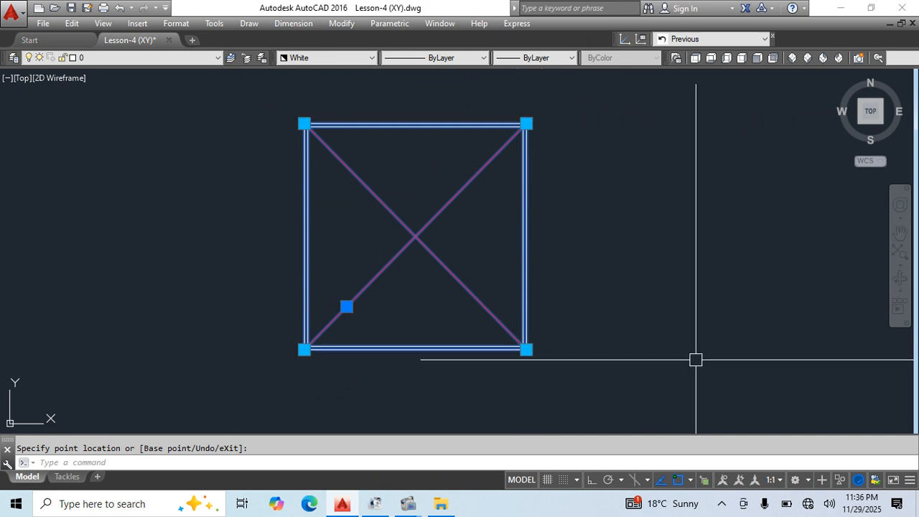
# Try the pad block's lower-left grip and reset the block to its defined size.
pyautogui.click(468, 326)
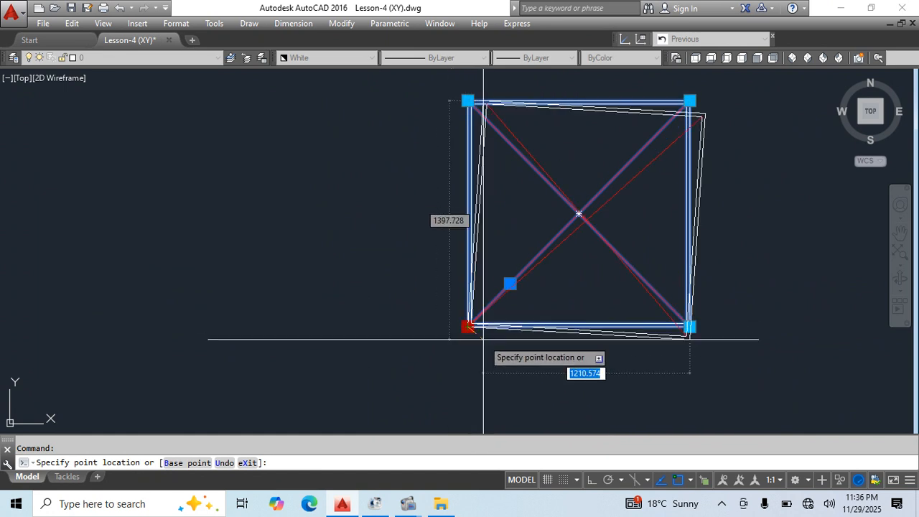
pyautogui.press('Escape')
pyautogui.moveTo(518, 350); pyautogui.dragTo(418, 362, button='middle')
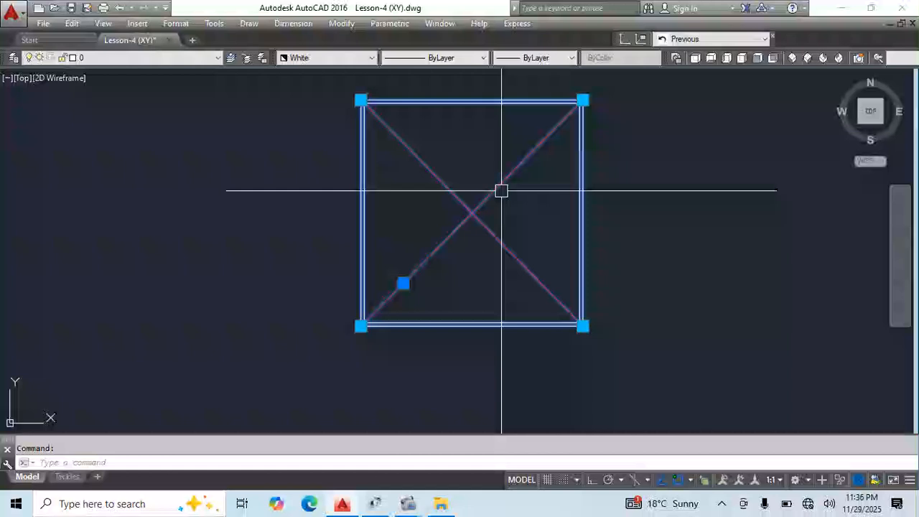
pyautogui.rightClick(501, 191)
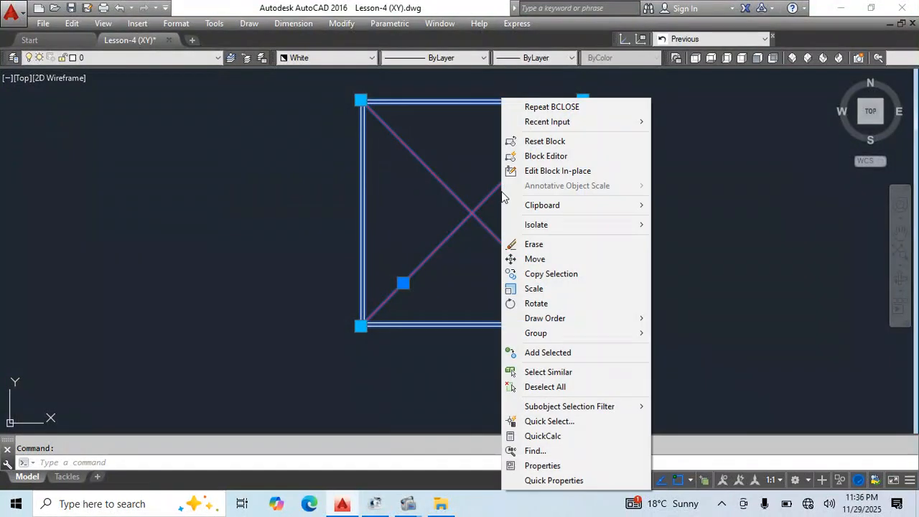
pyautogui.click(541, 143)
pyautogui.click(406, 324)
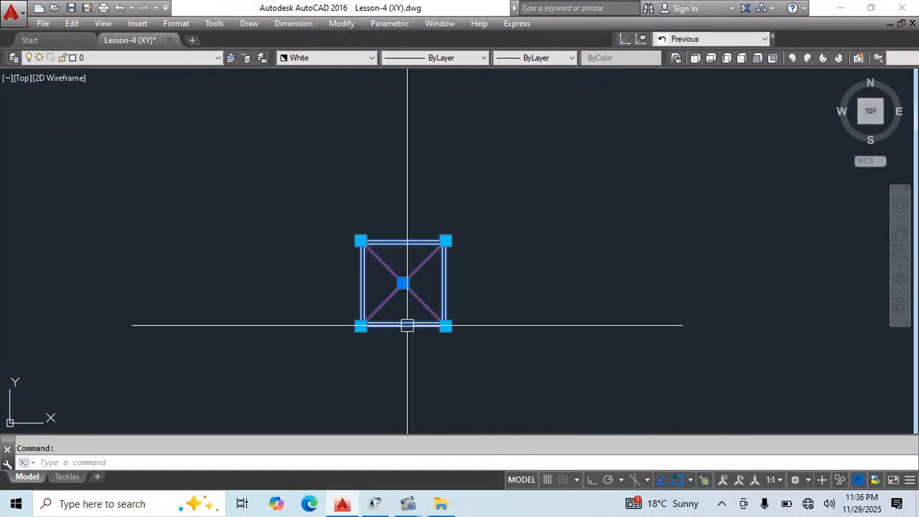
pyautogui.press('Escape')
# Open the pad block in the Block Editor and move all its contents from the lower-left corner to the pad's former centre, regenerating the view.
pyautogui.doubleClick(438, 255)
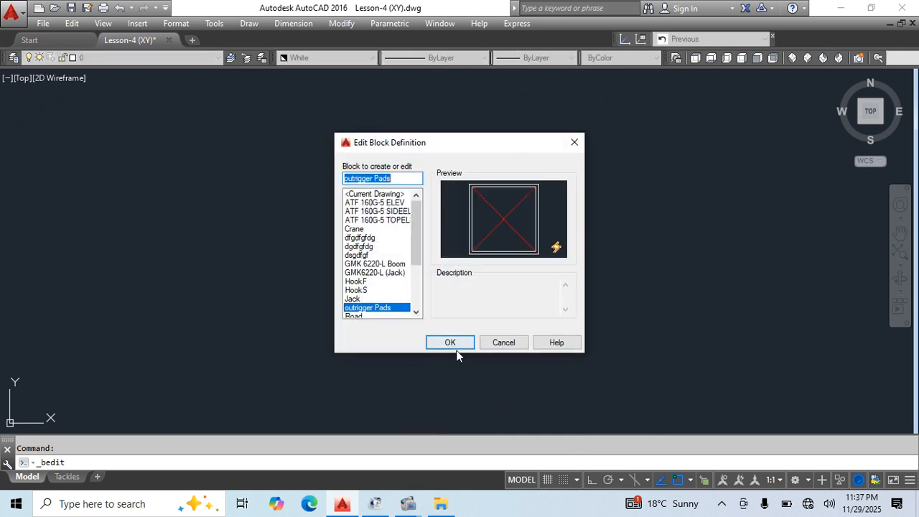
pyautogui.click(436, 342)
pyautogui.click(345, 158)
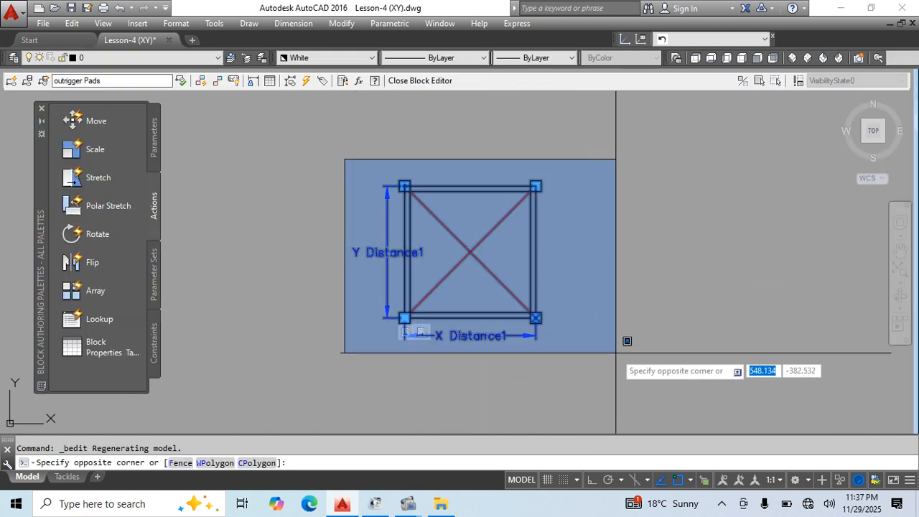
pyautogui.click(618, 357)
pyautogui.write('m')
pyautogui.press('Return')
pyautogui.click(404, 318)
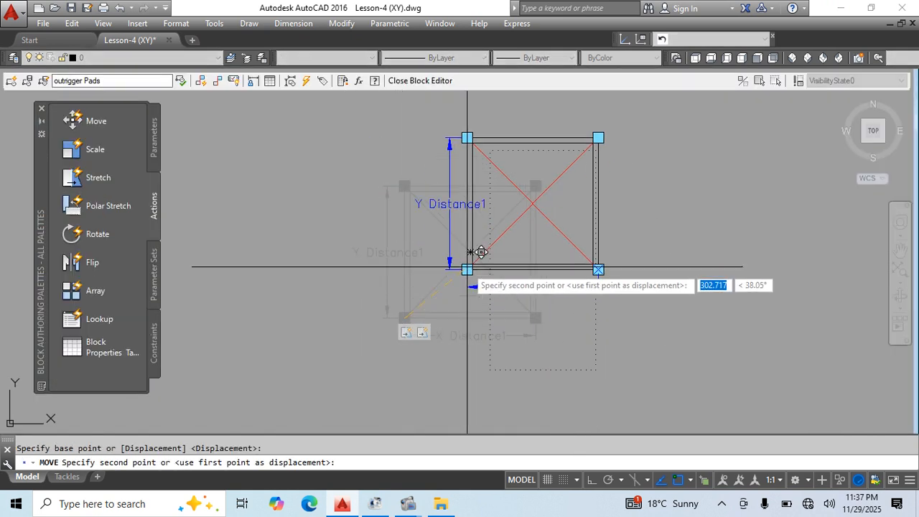
pyautogui.click(469, 251)
pyautogui.moveTo(596, 352); pyautogui.dragTo(545, 355, button='middle')
pyautogui.scroll(-4, 494, 328)
pyautogui.press('Escape')
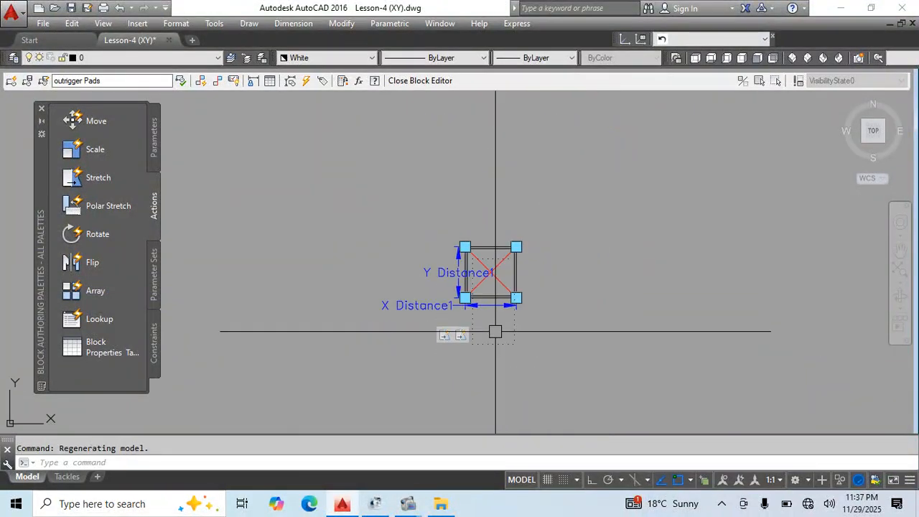
pyautogui.write('re')
pyautogui.press('Return')
pyautogui.scroll(6, 497, 303)
# Undo the move of the pad block's contents and step back out of the block editing session.
pyautogui.hotkey('ctrl', 'z')
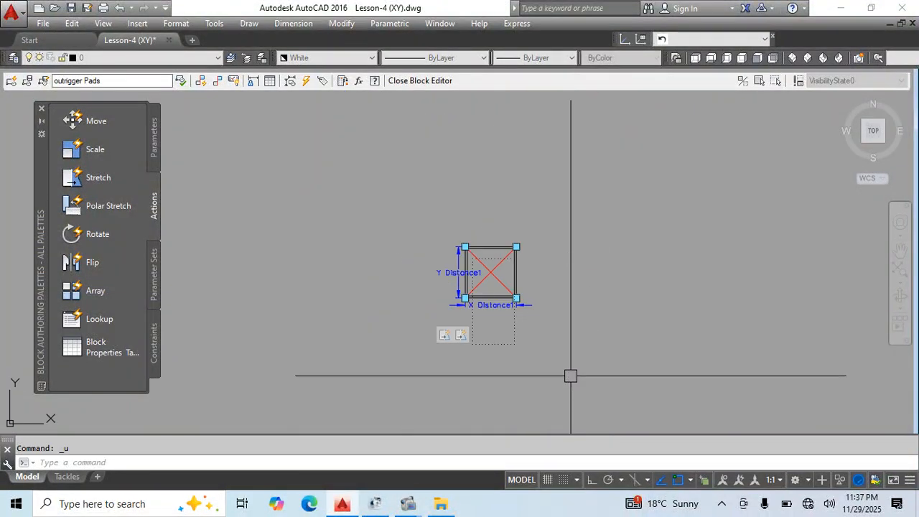
pyautogui.hotkey('ctrl', 'z')
pyautogui.hotkey('ctrl', 'z')
pyautogui.hotkey('ctrl', 'z')
pyautogui.hotkey('ctrl', 'z')
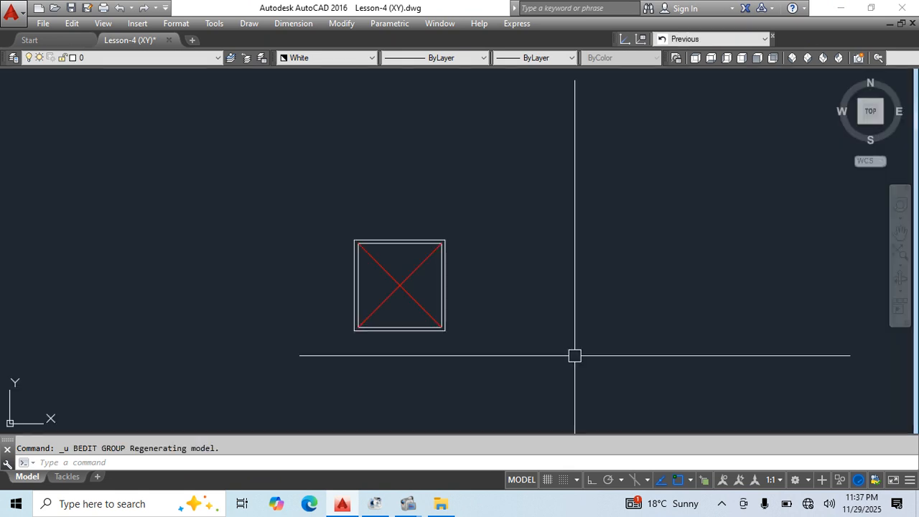
pyautogui.hotkey('ctrl', 'z')
# Try the pad block's upper-right grip, cancel the stretch and reset the block to its defined size.
pyautogui.scroll(-2, 602, 357)
pyautogui.moveTo(601, 358); pyautogui.dragTo(526, 356, button='middle')
pyautogui.click(480, 226)
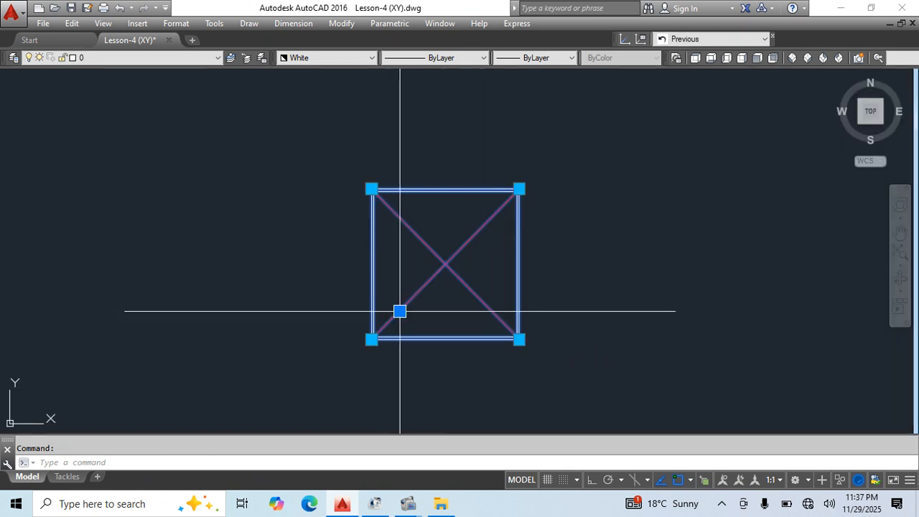
pyautogui.click(519, 189)
pyautogui.press('Escape')
pyautogui.rightClick(443, 272)
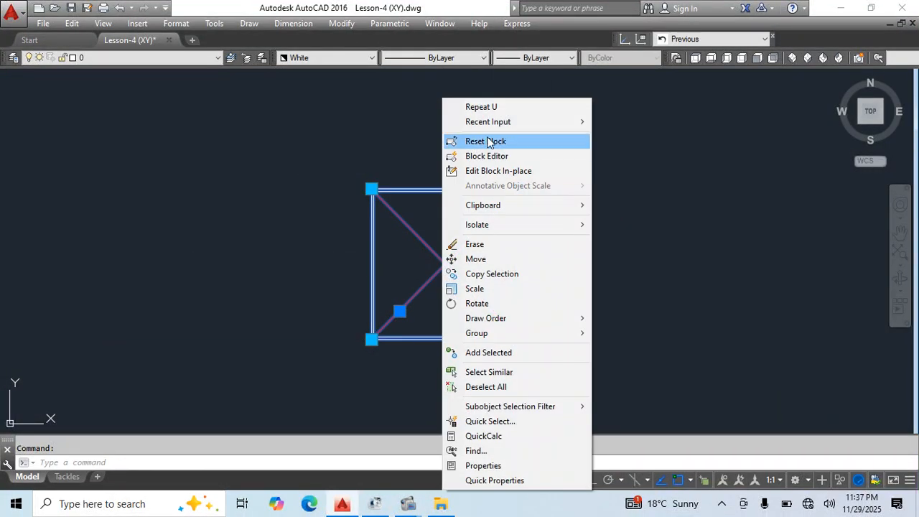
pyautogui.click(489, 141)
# Move the pad block straight up by its centre insertion grip.
pyautogui.click(395, 309)
pyautogui.click(430, 316)
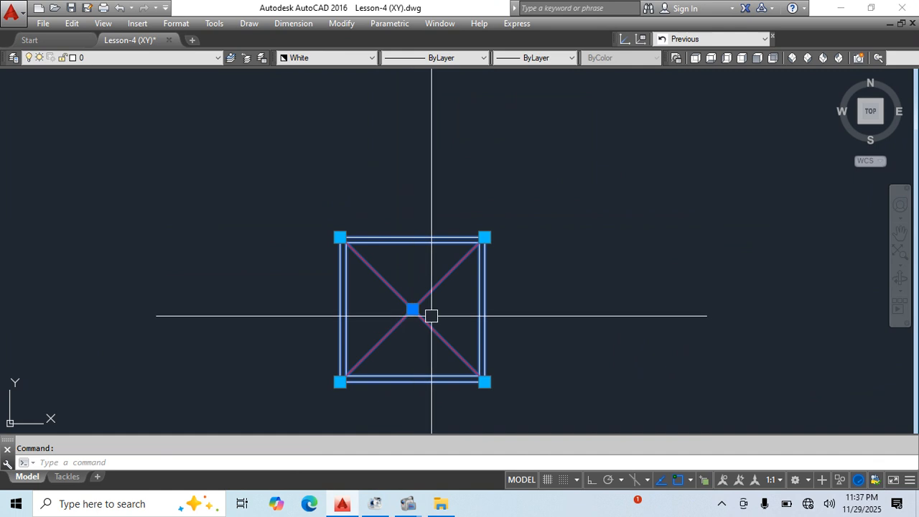
pyautogui.click(412, 309)
pyautogui.click(402, 140)
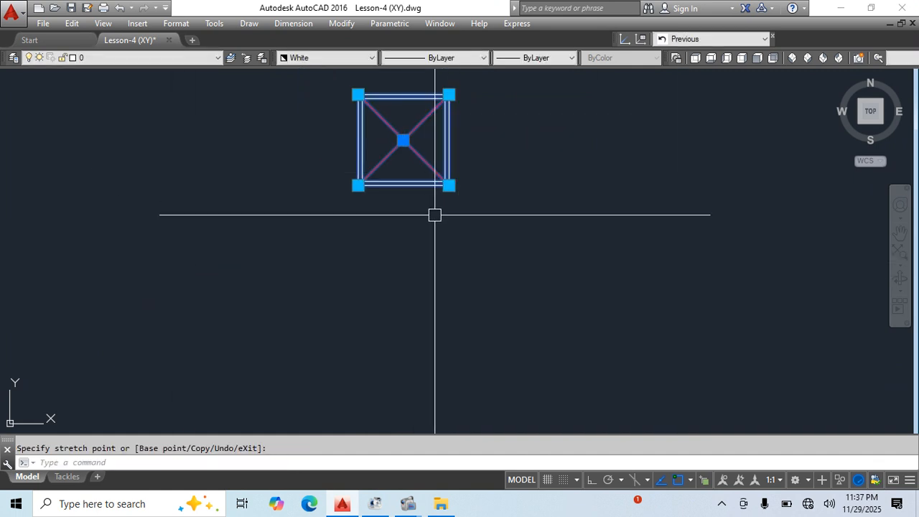
# Stretch the pad block with its upper-right and upper-left grips to about 2476 wide and 1086 high.
pyautogui.click(412, 192)
pyautogui.click(635, 192)
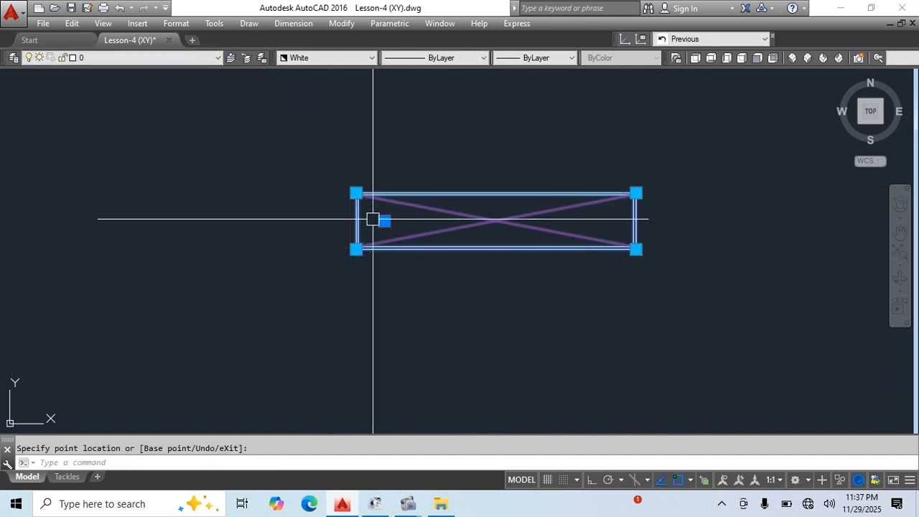
pyautogui.click(356, 192)
pyautogui.click(356, 127)
# Try to move the stretched pad block by its insertion grip, cancel, and reset the block to its defined size.
pyautogui.click(384, 221)
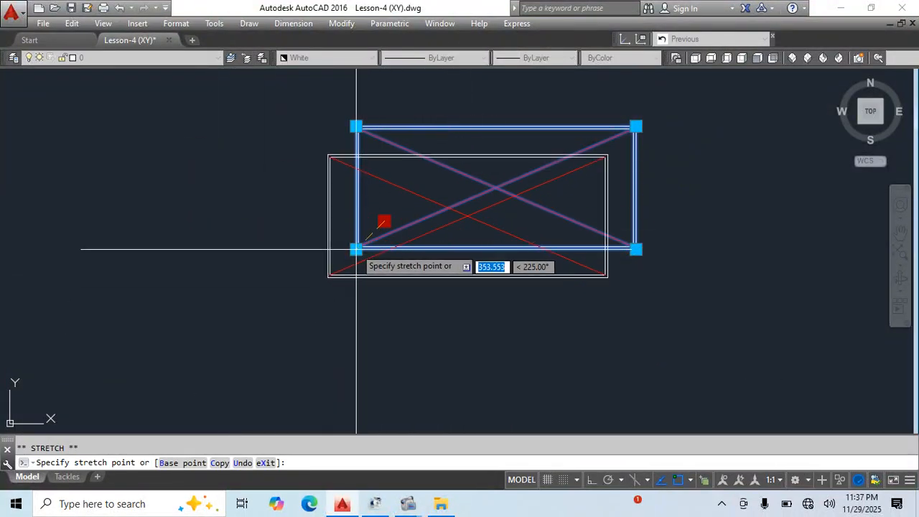
pyautogui.press('Escape')
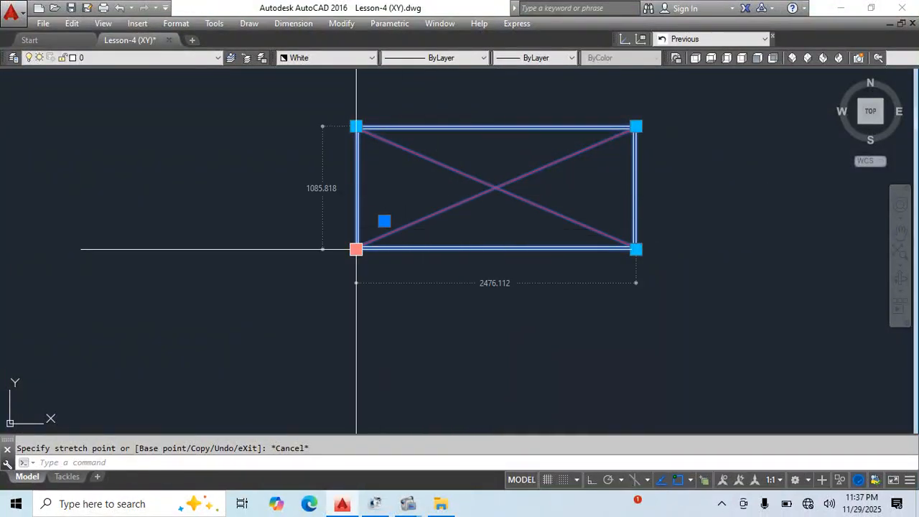
pyautogui.press('Escape')
pyautogui.click(510, 194)
pyautogui.moveTo(512, 206); pyautogui.dragTo(503, 214, button='middle')
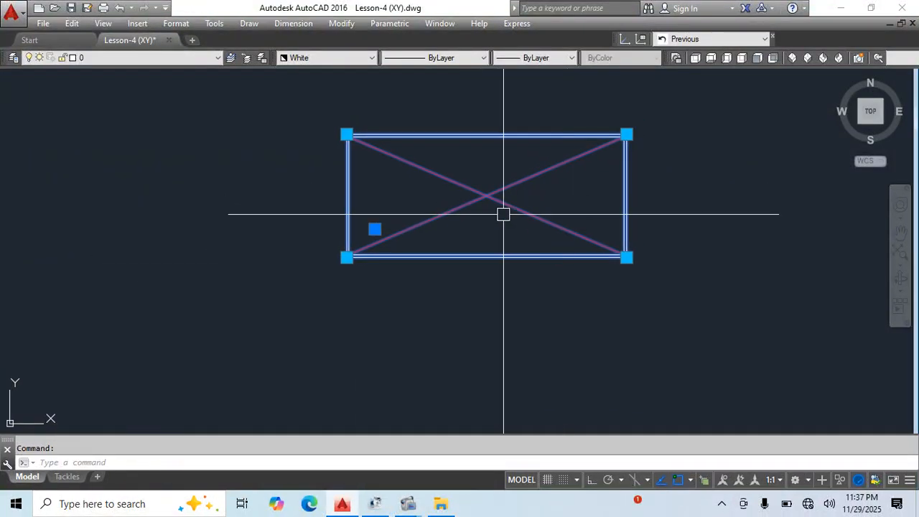
pyautogui.rightClick(493, 190)
pyautogui.click(535, 140)
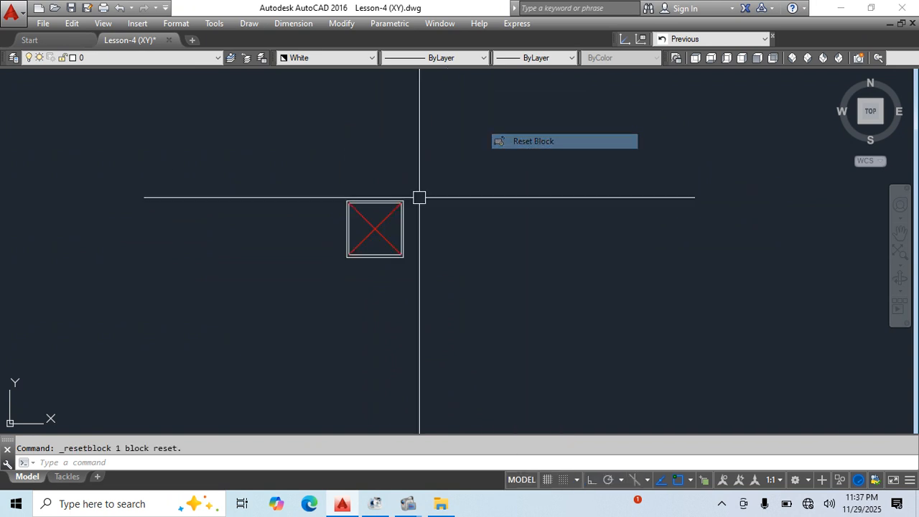
# Explode the pad block into its separate objects.
pyautogui.click(371, 255)
pyautogui.scroll(4, 451, 247)
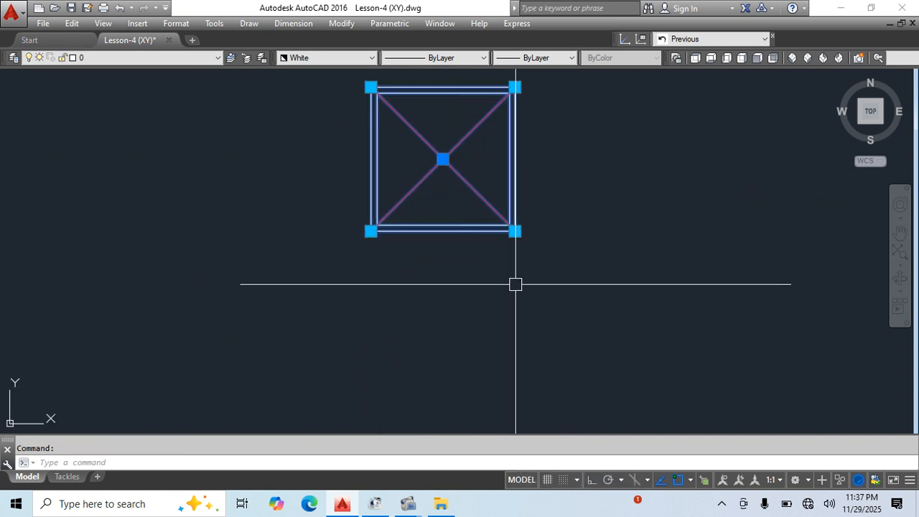
pyautogui.write('x')
pyautogui.press('Return')
pyautogui.moveTo(515, 284); pyautogui.dragTo(519, 320, button='middle')
# Redefine the Outrigger Pads block from the exploded pad geometry, with its base point at the outer lower-left corner.
pyautogui.click(550, 144)
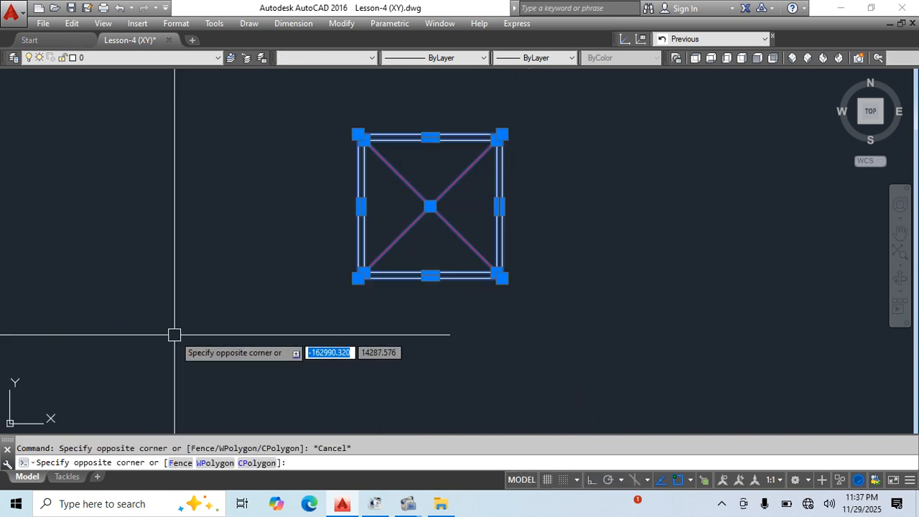
pyautogui.click(175, 335)
pyautogui.write('b')
pyautogui.press('Return')
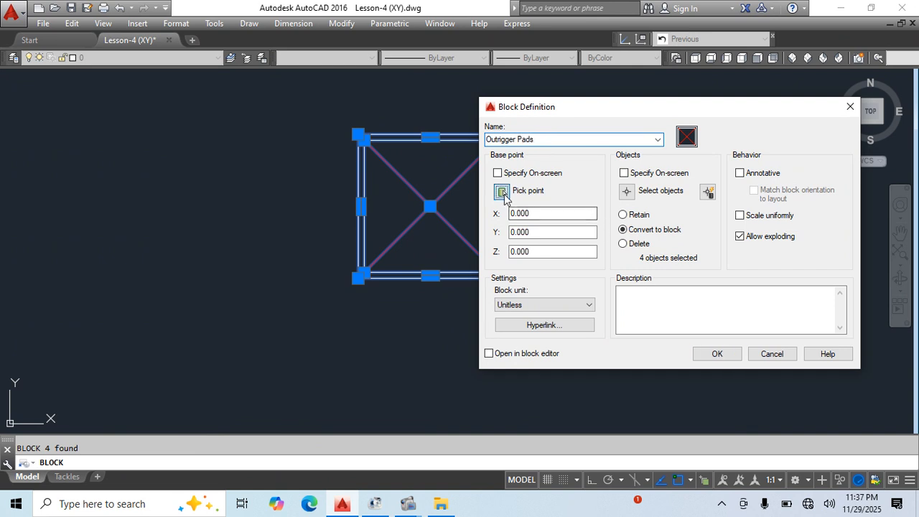
pyautogui.click(502, 191)
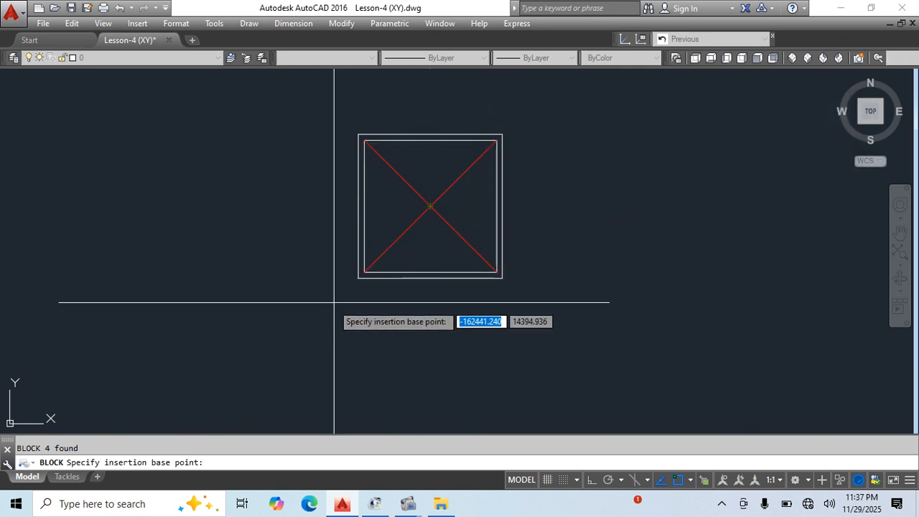
pyautogui.click(358, 277)
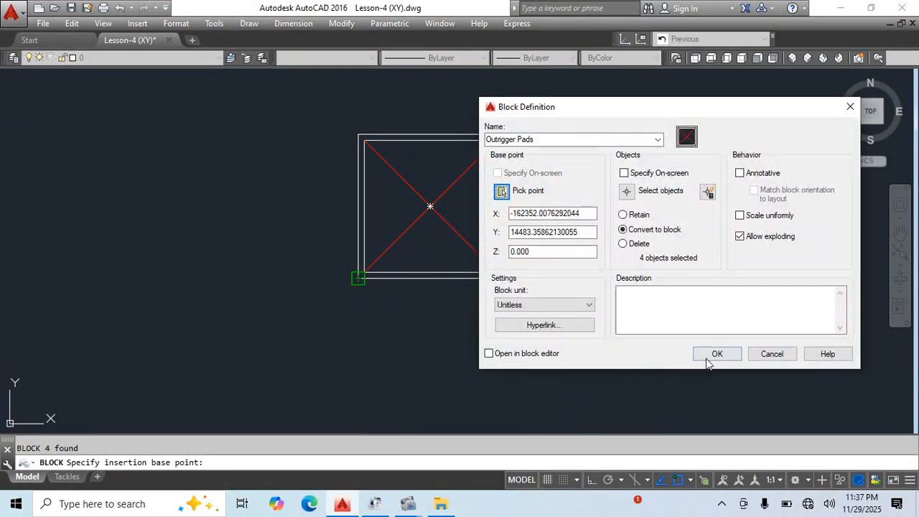
pyautogui.click(693, 355)
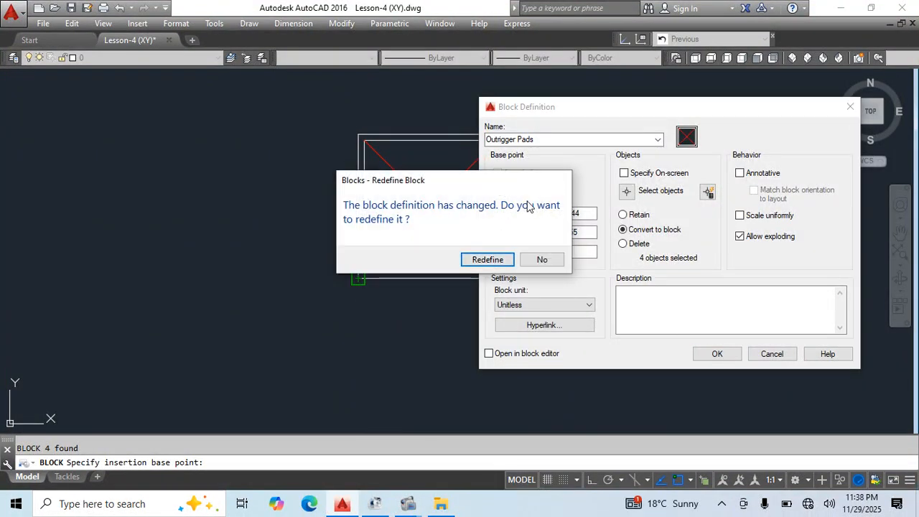
pyautogui.click(488, 259)
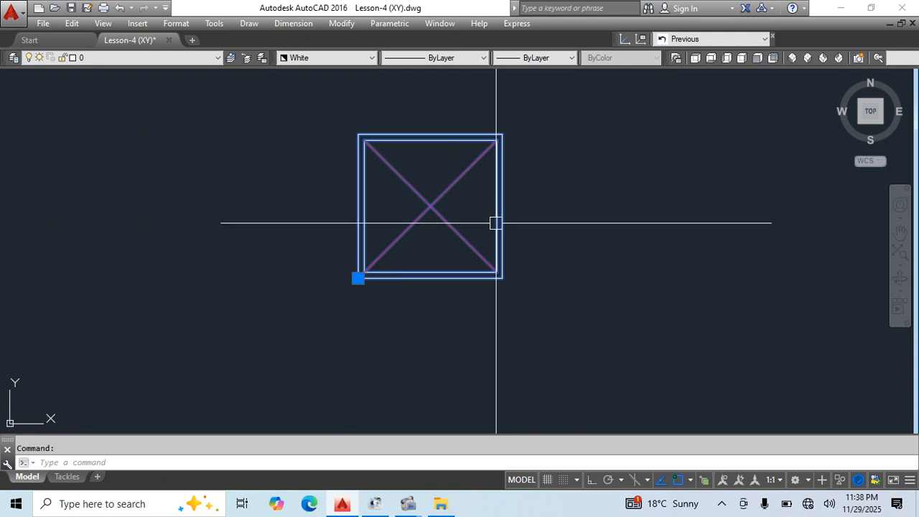
# Move the redefined pad block around twice by its lower-left insertion grip to test the new base point.
pyautogui.press('Escape')
pyautogui.click(404, 237)
pyautogui.click(358, 277)
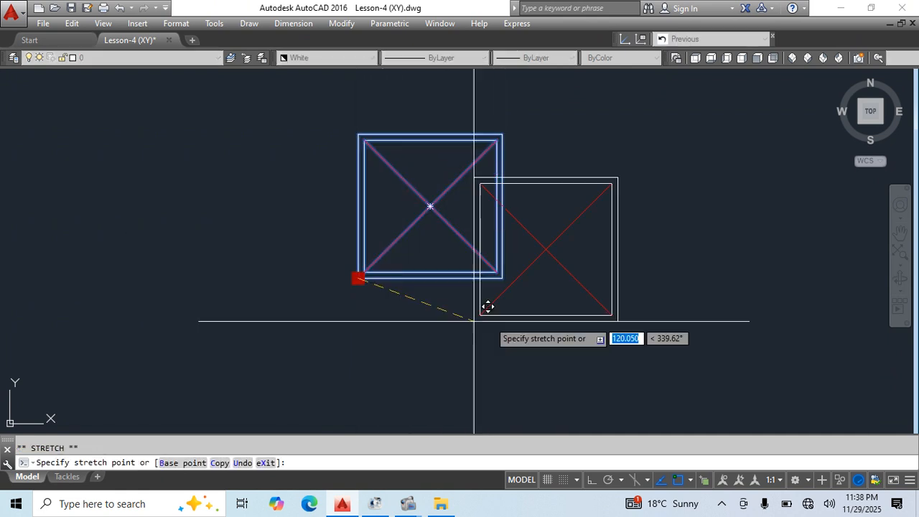
pyautogui.click(562, 292)
pyautogui.click(561, 292)
pyautogui.click(253, 263)
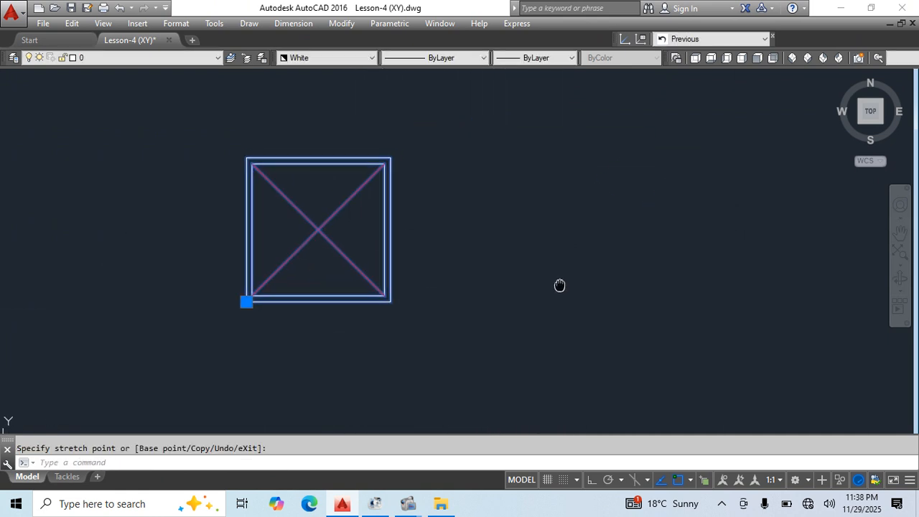
pyautogui.click(246, 301)
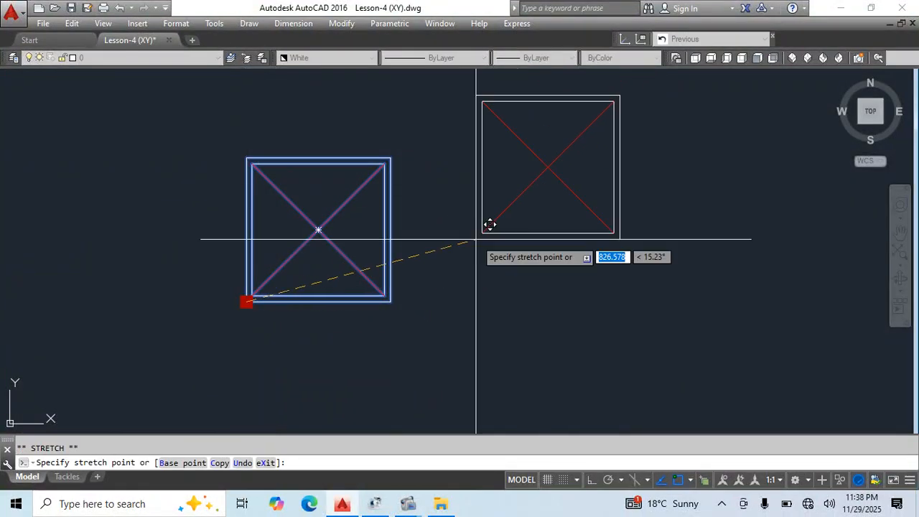
pyautogui.click(294, 292)
pyautogui.click(294, 292)
pyautogui.press('Escape')
# Open the outrigger Pads block in the Block Editor and add an XY parameter from its outer lower-right corner to its upper-left corner.
pyautogui.doubleClick(307, 207)
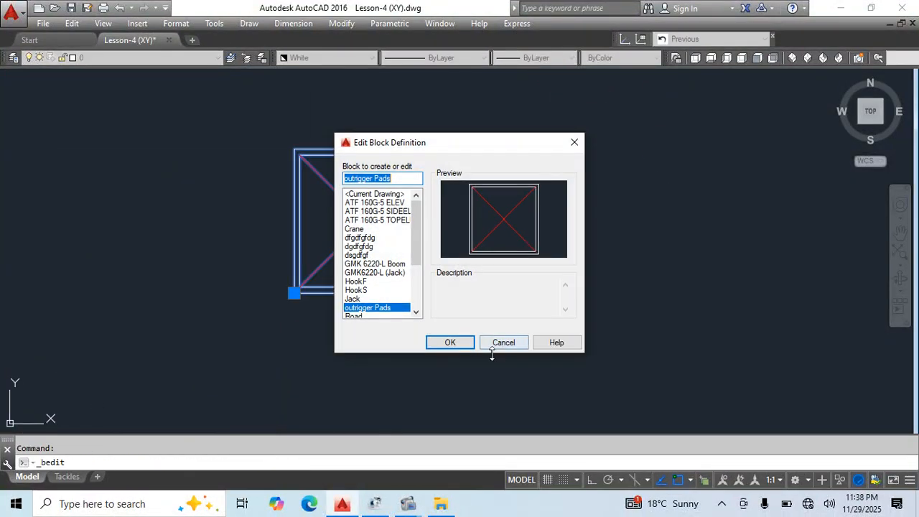
pyautogui.click(451, 339)
pyautogui.click(155, 144)
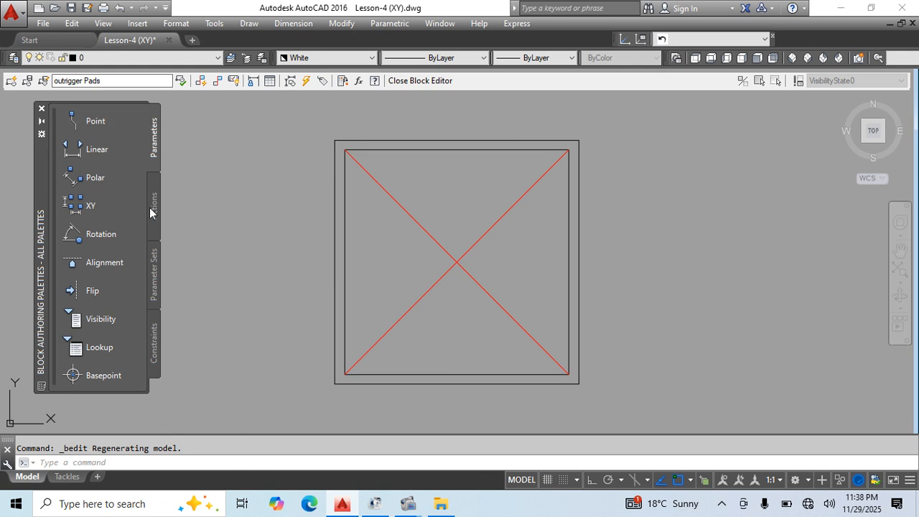
pyautogui.click(579, 384)
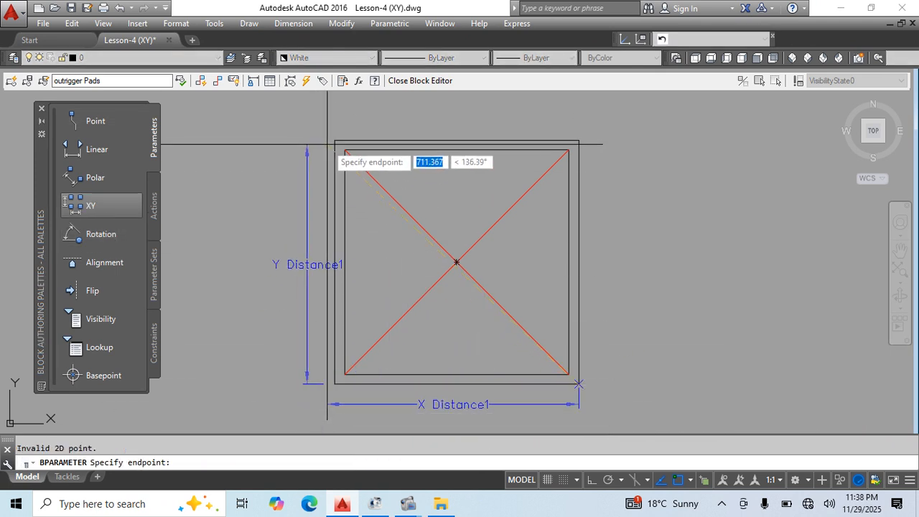
pyautogui.click(335, 140)
# Add a Stretch action to the XY parameter's lower-right point, with the stretch frame and selection covering the pad's right side.
pyautogui.click(154, 208)
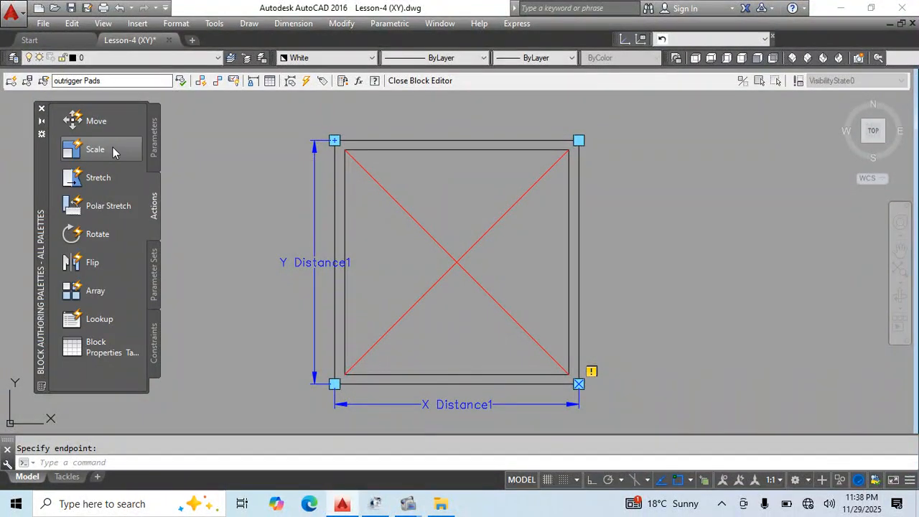
pyautogui.click(97, 178)
pyautogui.click(511, 405)
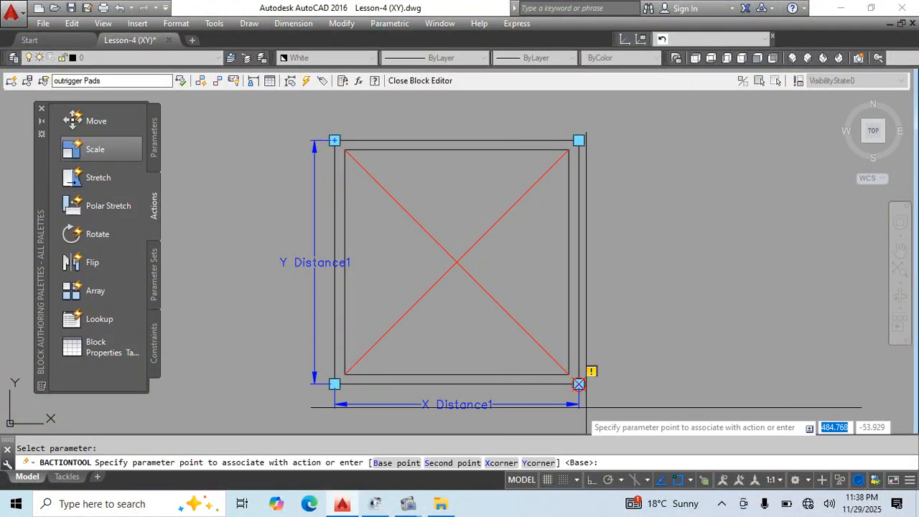
pyautogui.click(579, 384)
pyautogui.click(498, 112)
pyautogui.scroll(-2, 561, 174)
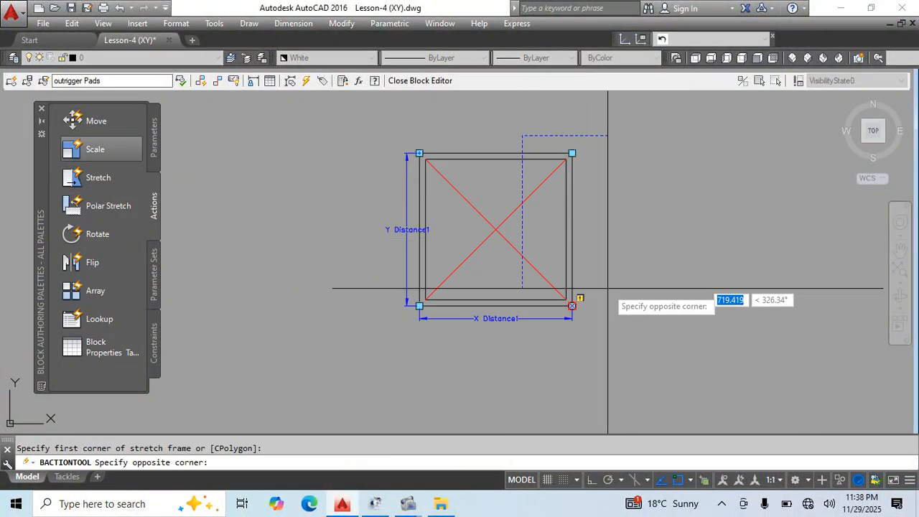
pyautogui.click(612, 368)
pyautogui.scroll(2, 598, 143)
pyautogui.click(590, 135)
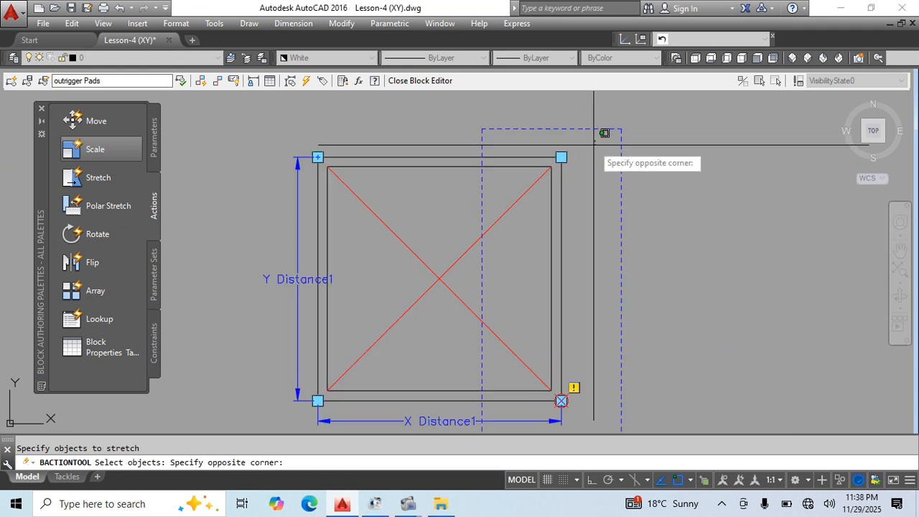
pyautogui.scroll(-4, 591, 166)
pyautogui.click(559, 274)
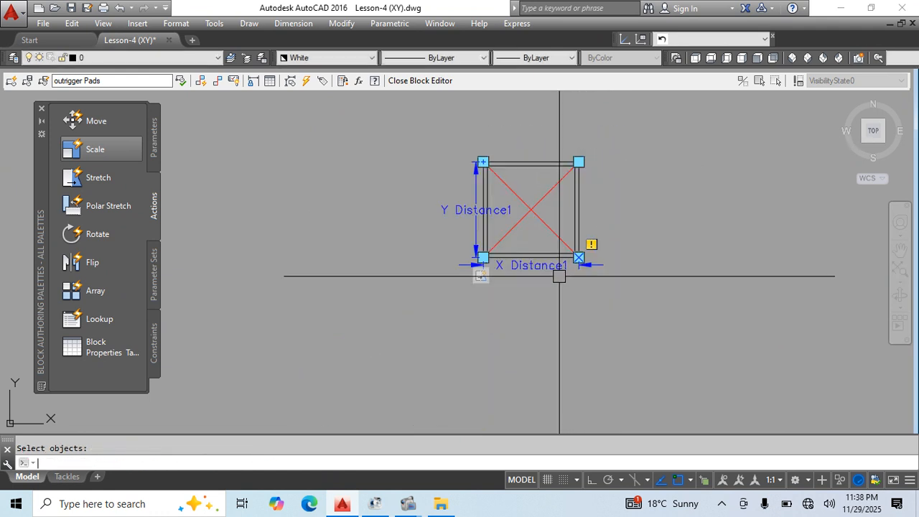
# Add a Stretch action to the XY parameter's upper-left point, with the stretch frame and selection covering the pad's upper side.
pyautogui.click(94, 178)
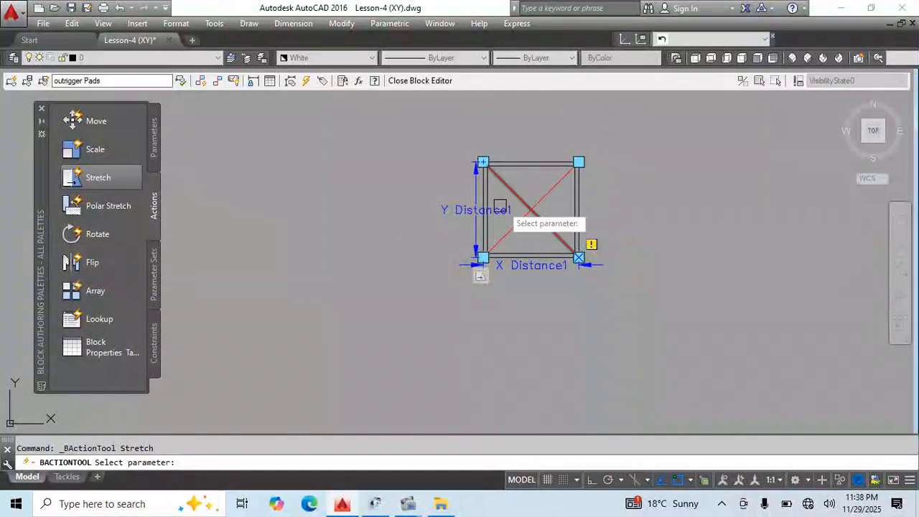
pyautogui.scroll(2, 476, 199)
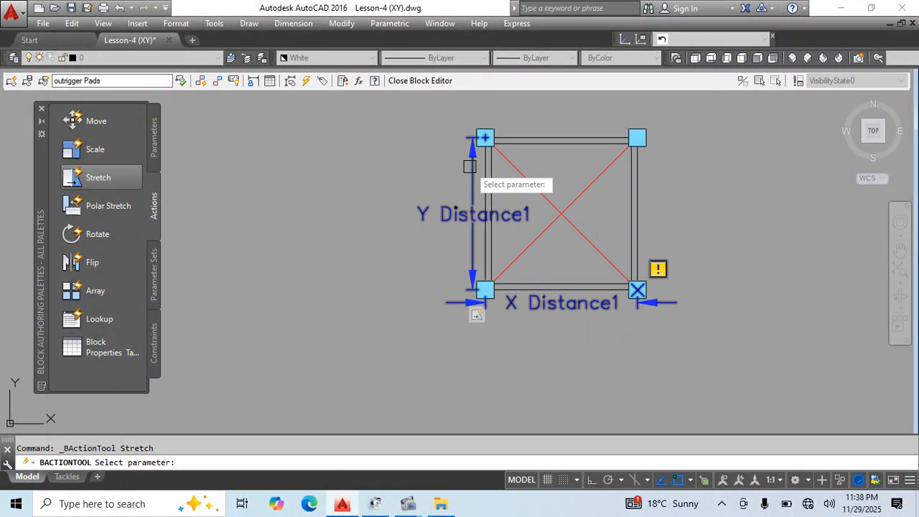
pyautogui.click(471, 167)
pyautogui.click(486, 137)
pyautogui.moveTo(486, 137); pyautogui.dragTo(443, 176, button='middle')
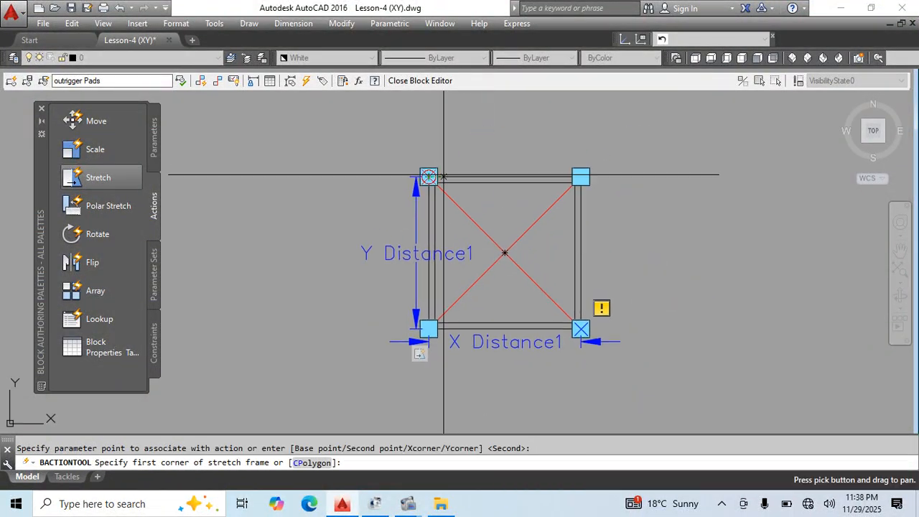
pyautogui.click(639, 133)
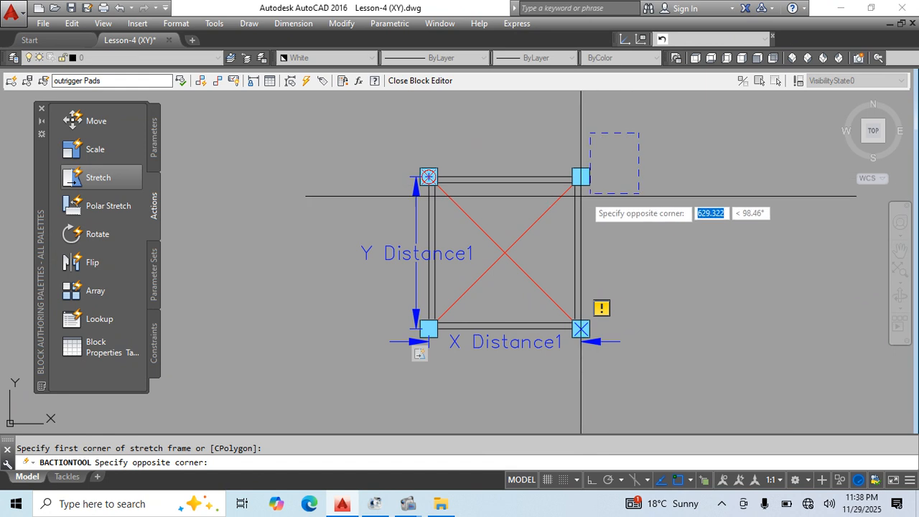
pyautogui.click(366, 215)
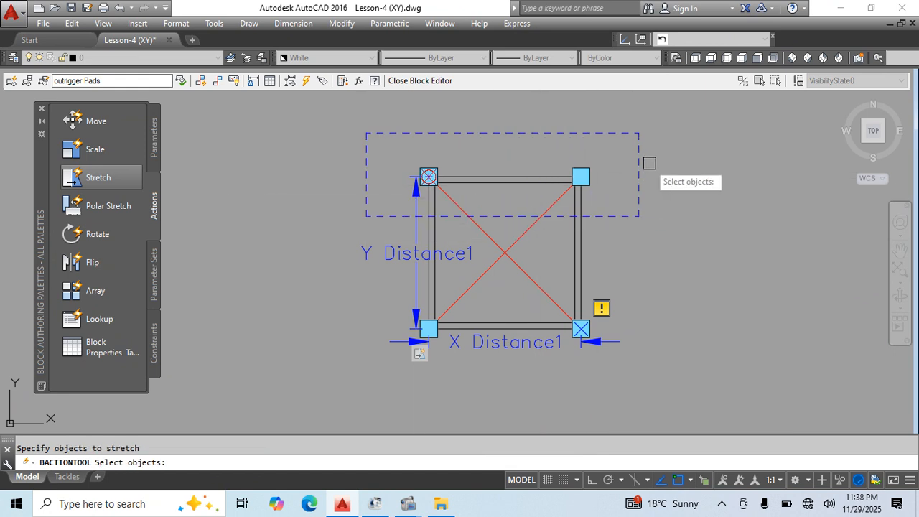
pyautogui.click(393, 200)
pyautogui.press('Return')
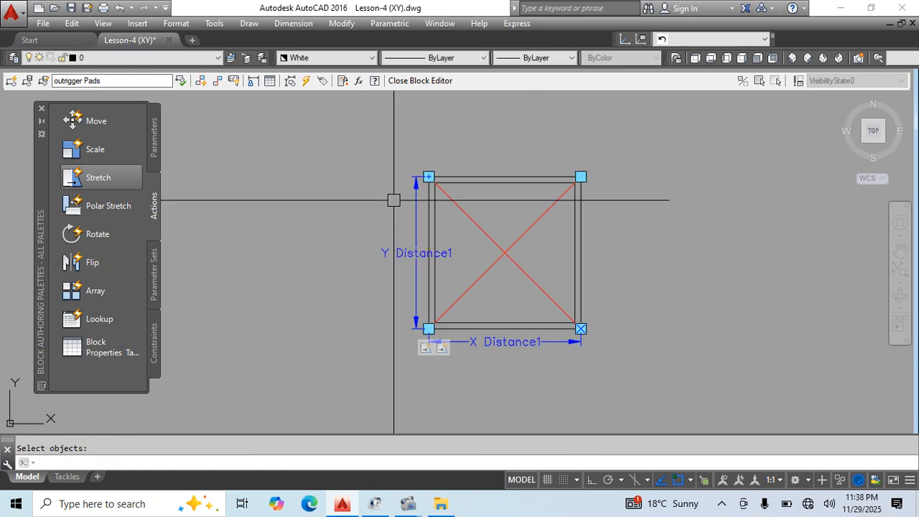
# Close the Block Editor and save the changes to the outrigger Pads block.
pyautogui.write('bc')
pyautogui.press('Return')
pyautogui.press('Return')
# With Ortho on, stretch the pad to about 1866 wide from its lower-right grip and upward from its upper-left grip.
pyautogui.scroll(-1, 400, 194)
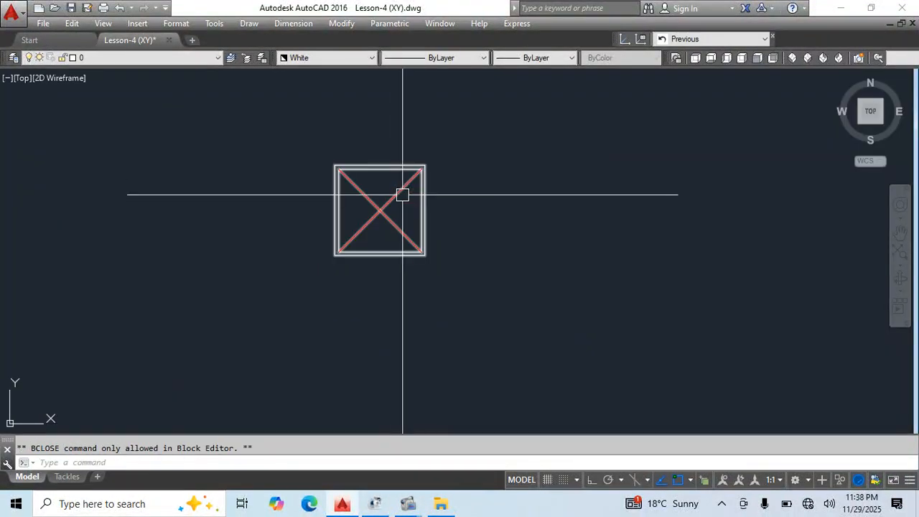
pyautogui.click(402, 196)
pyautogui.scroll(-1, 441, 180)
pyautogui.scroll(-1, 402, 247)
pyautogui.click(414, 235)
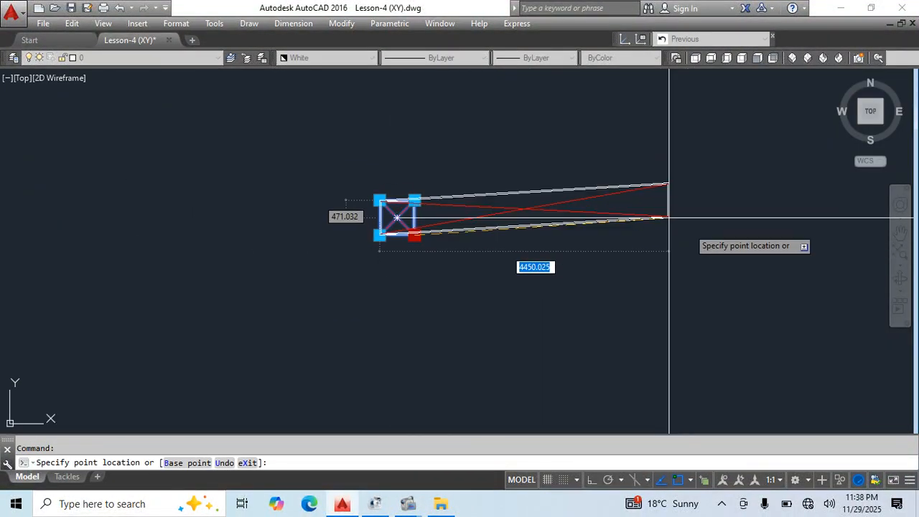
pyautogui.click(589, 486)
pyautogui.moveTo(507, 257); pyautogui.dragTo(429, 318, button='middle')
pyautogui.click(714, 316)
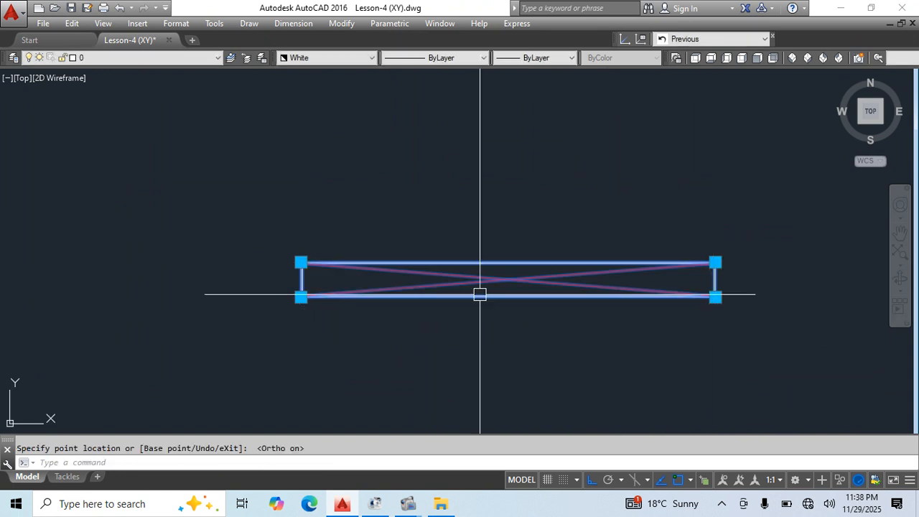
pyautogui.click(302, 262)
pyautogui.click(297, 134)
pyautogui.moveTo(451, 241); pyautogui.dragTo(439, 275, button='middle')
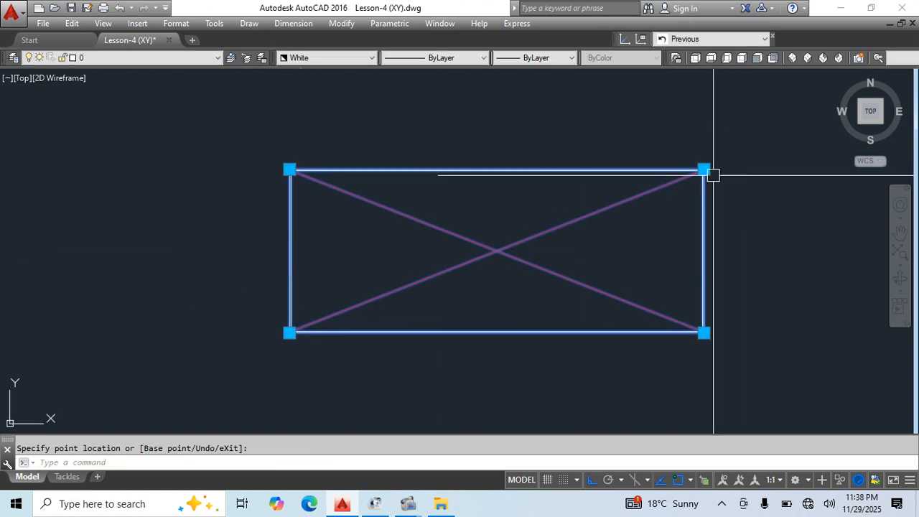
# Turn Ortho off and try to resize the pad from its upper-right grip.
pyautogui.click(703, 168)
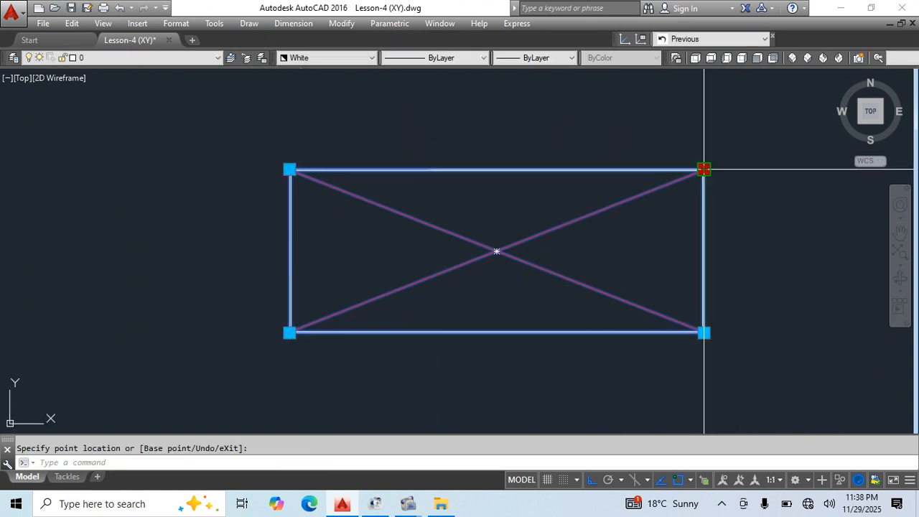
pyautogui.click(592, 479)
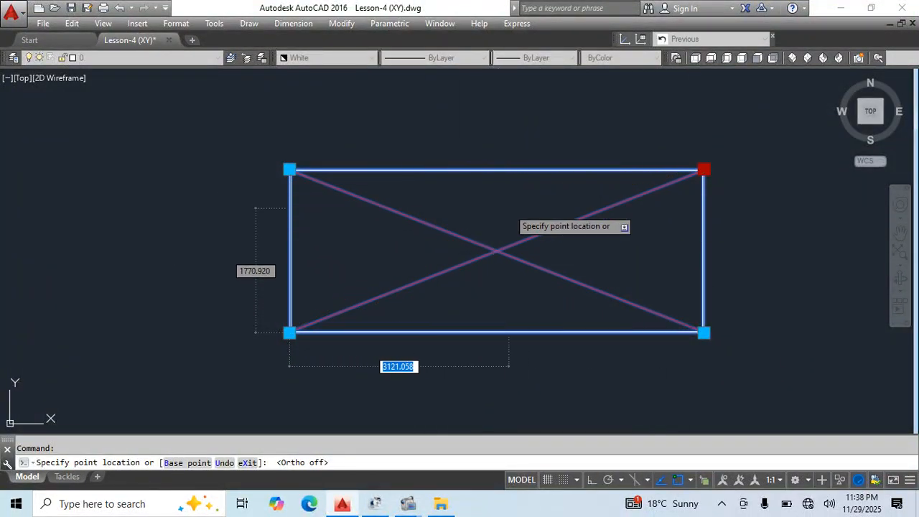
pyautogui.scroll(-3, 532, 215)
pyautogui.click(534, 238)
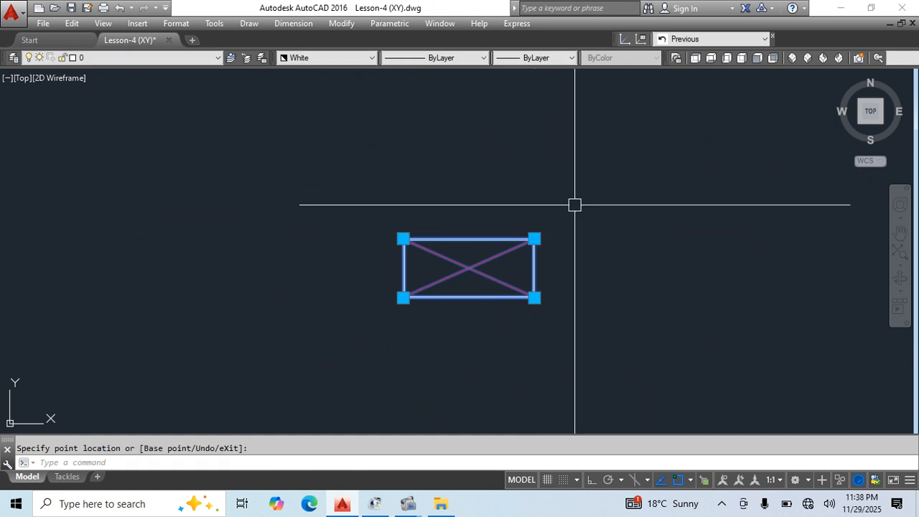
pyautogui.scroll(-4, 567, 241)
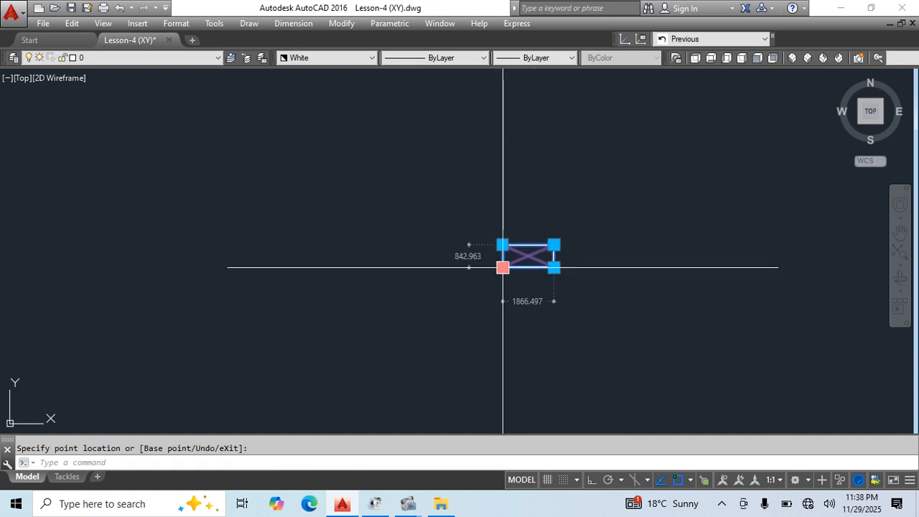
# Open the outrigger Pads block in the Block Editor and set the XY parameter's Number of Grips to 2.
pyautogui.scroll(5, 513, 271)
pyautogui.moveTo(600, 193); pyautogui.dragTo(524, 213, button='middle')
pyautogui.doubleClick(525, 213)
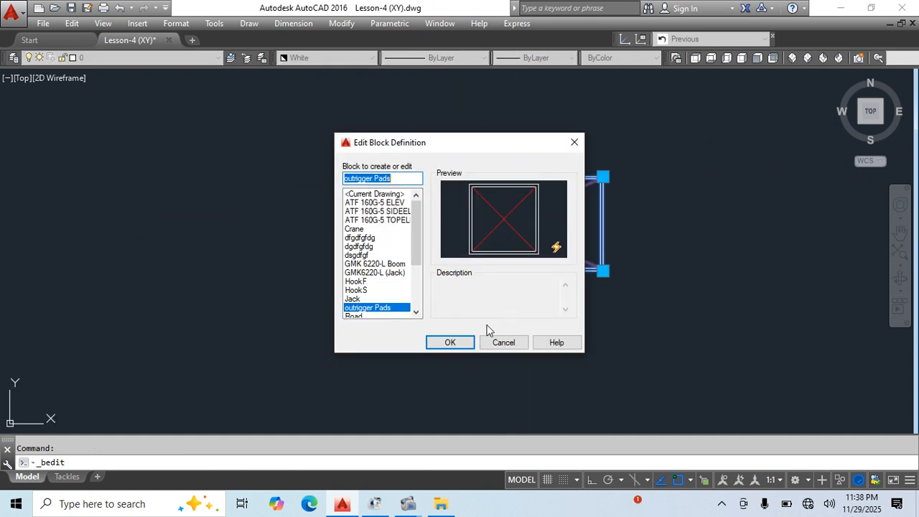
pyautogui.click(453, 341)
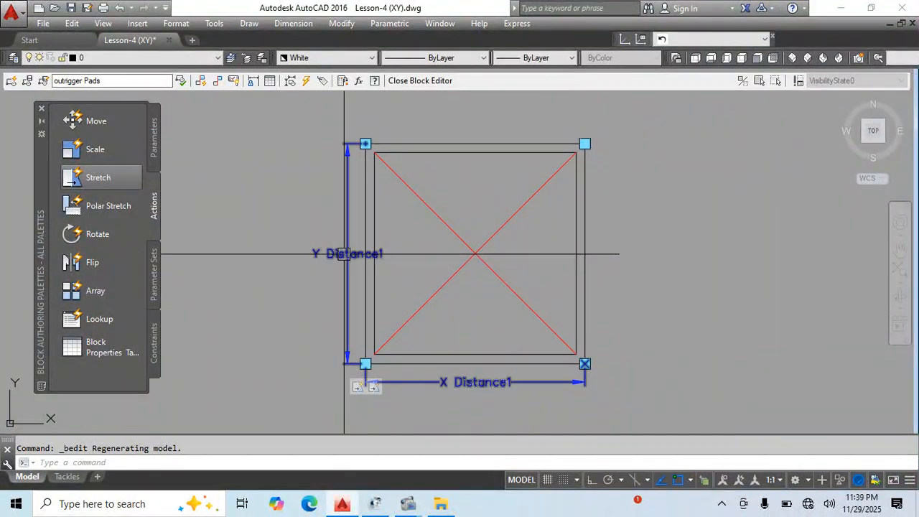
pyautogui.hotkey('ctrl', '1')
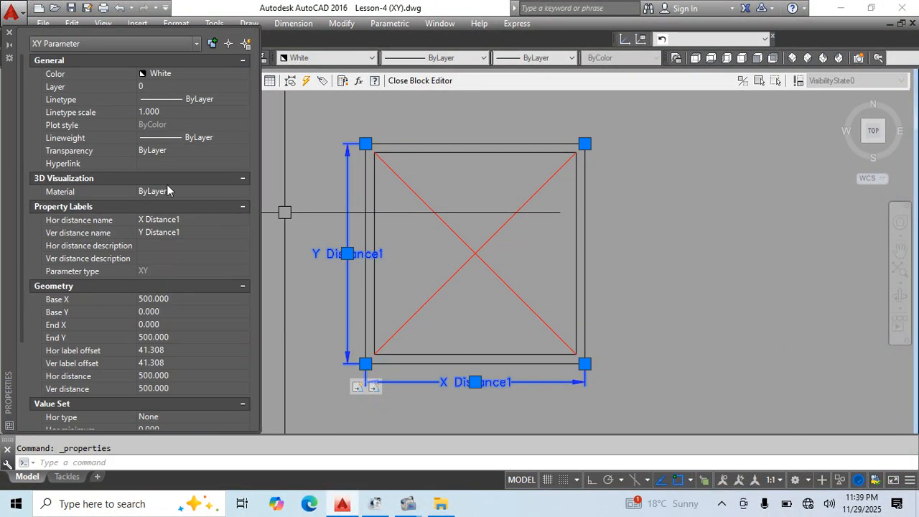
pyautogui.click(145, 422)
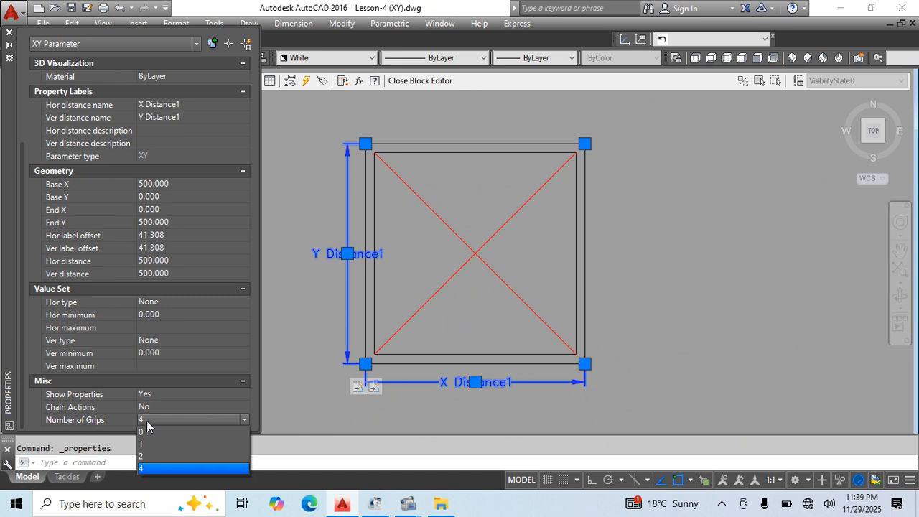
pyautogui.click(149, 458)
pyautogui.press('Escape')
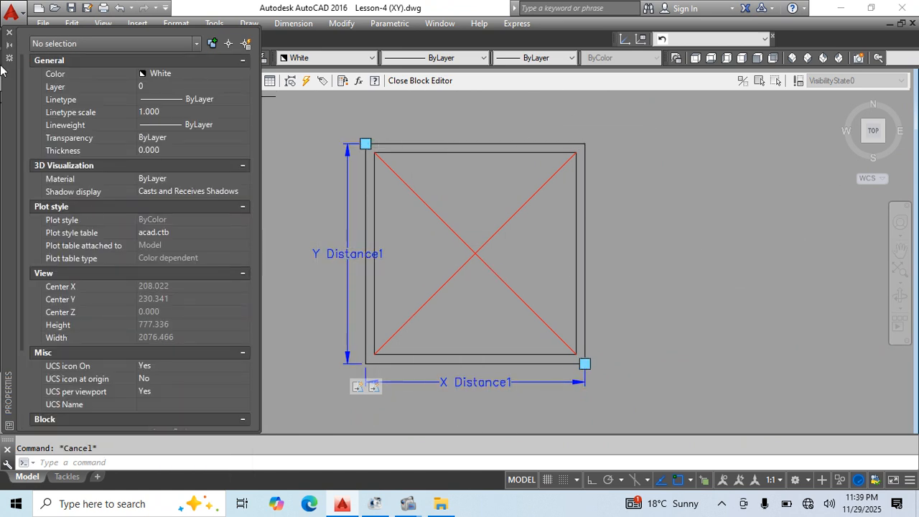
pyautogui.click(9, 34)
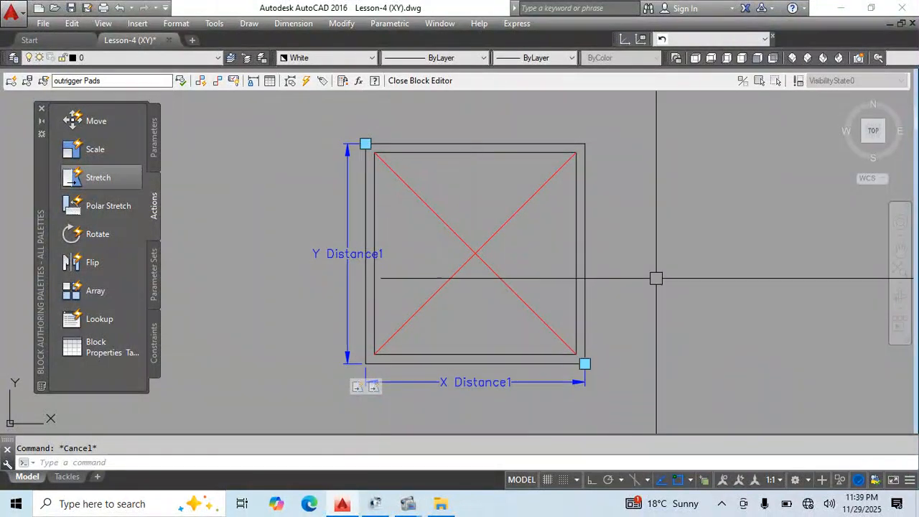
# Save the block, close the Block Editor and reset the stretched pad to its default size.
pyautogui.write('bc')
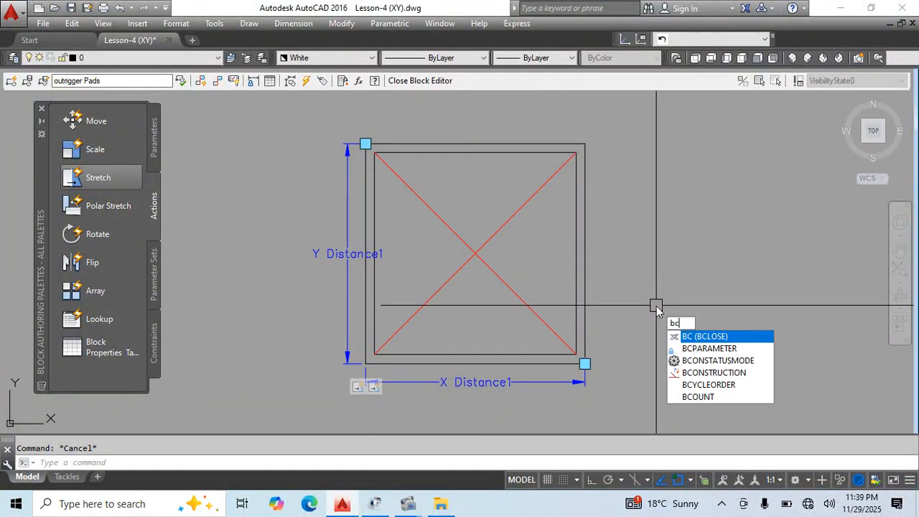
pyautogui.press('Return')
pyautogui.press('Return')
pyautogui.click(541, 202)
pyautogui.rightClick(519, 214)
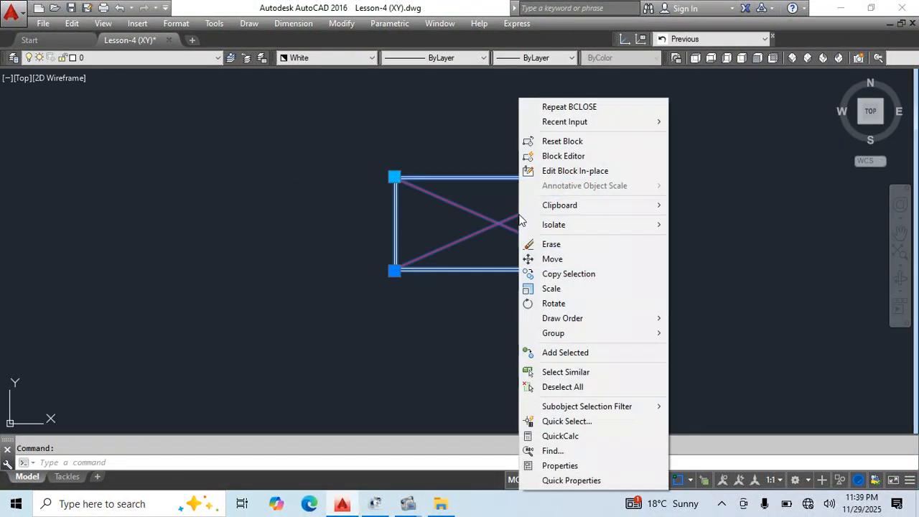
pyautogui.click(553, 142)
# With Ortho on, stretch the reset pad to about 1950 wide from its lower-right grip and upward from its upper-left grip.
pyautogui.click(414, 235)
pyautogui.click(384, 273)
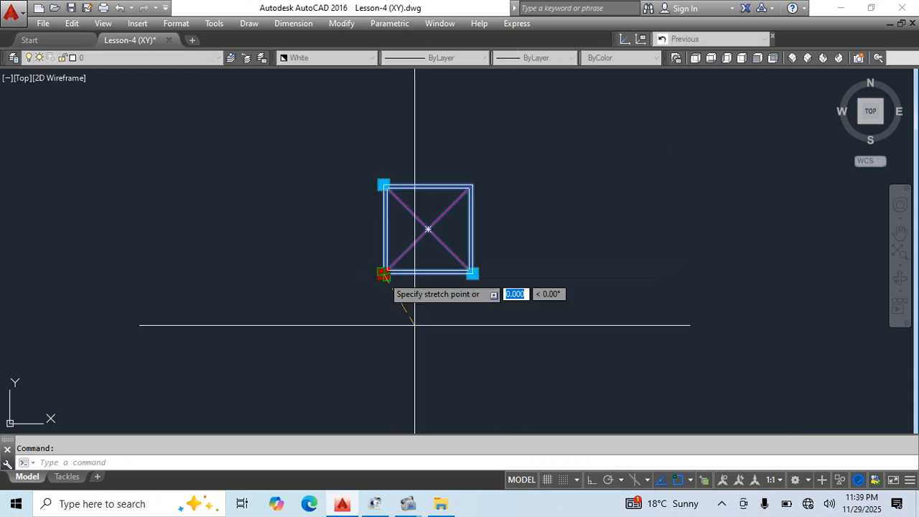
pyautogui.moveTo(440, 275); pyautogui.dragTo(402, 321, button='middle')
pyautogui.click(436, 290)
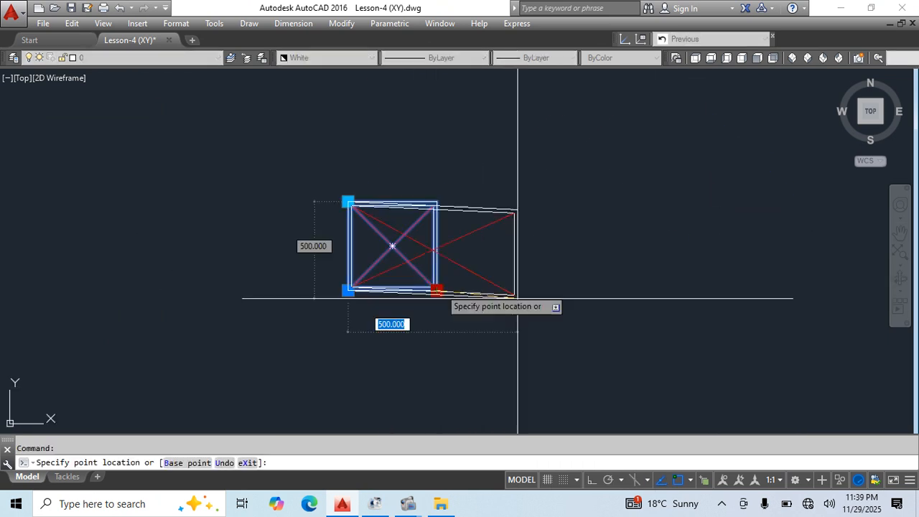
pyautogui.click(591, 479)
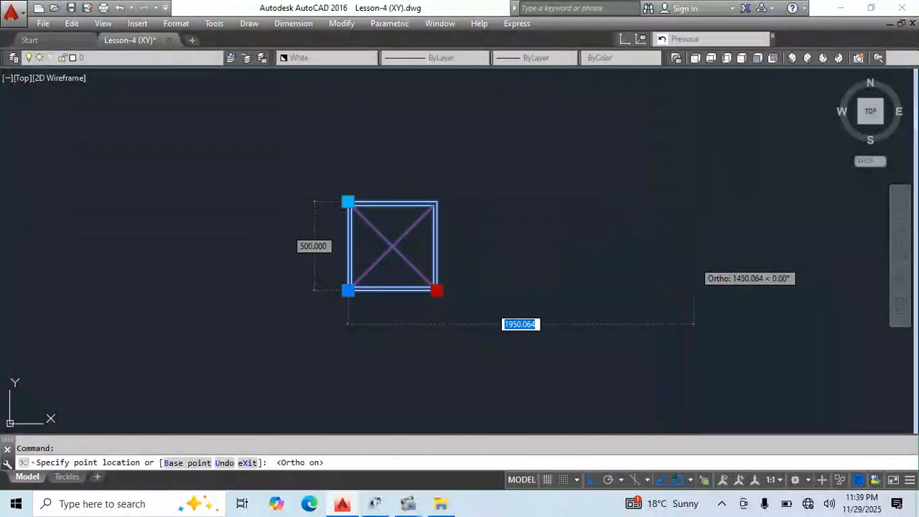
pyautogui.click(694, 267)
pyautogui.click(349, 202)
pyautogui.click(343, 103)
pyautogui.moveTo(453, 194); pyautogui.dragTo(402, 237, button='middle')
pyautogui.press('Escape')
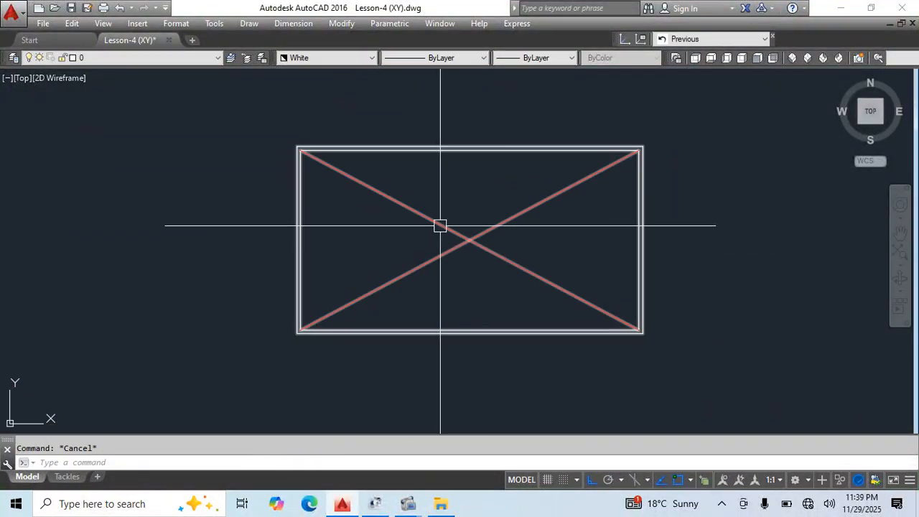
# Reopen the outrigger Pads block in the Block Editor and set the XY parameter's horizontal value type to List.
pyautogui.doubleClick(437, 227)
pyautogui.click(449, 342)
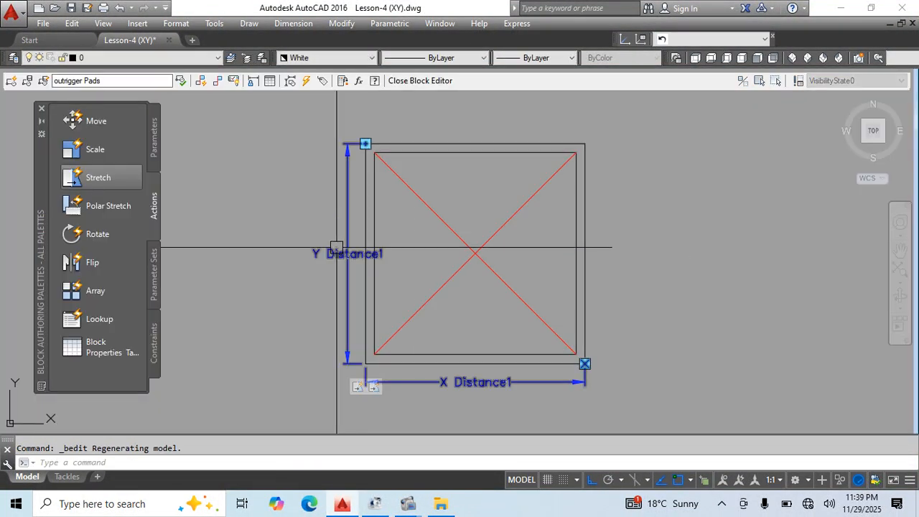
pyautogui.hotkey('ctrl', '1')
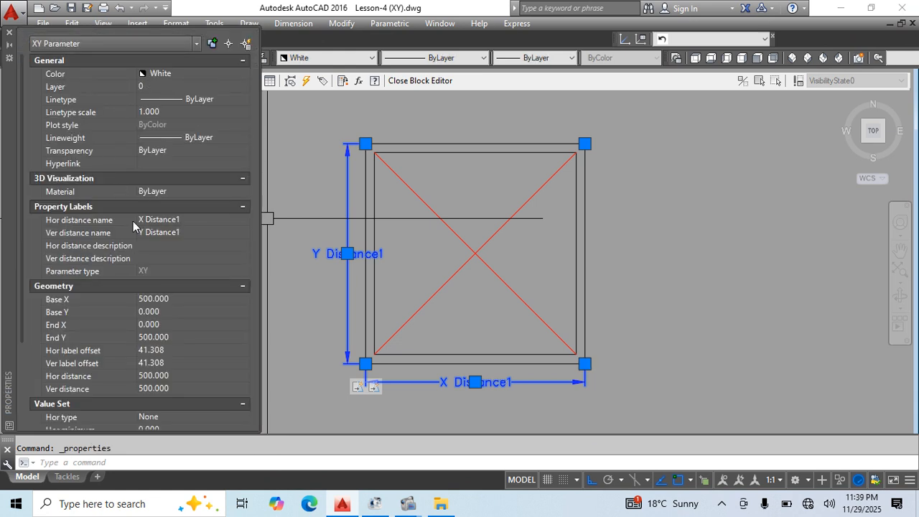
pyautogui.scroll(-3, 133, 233)
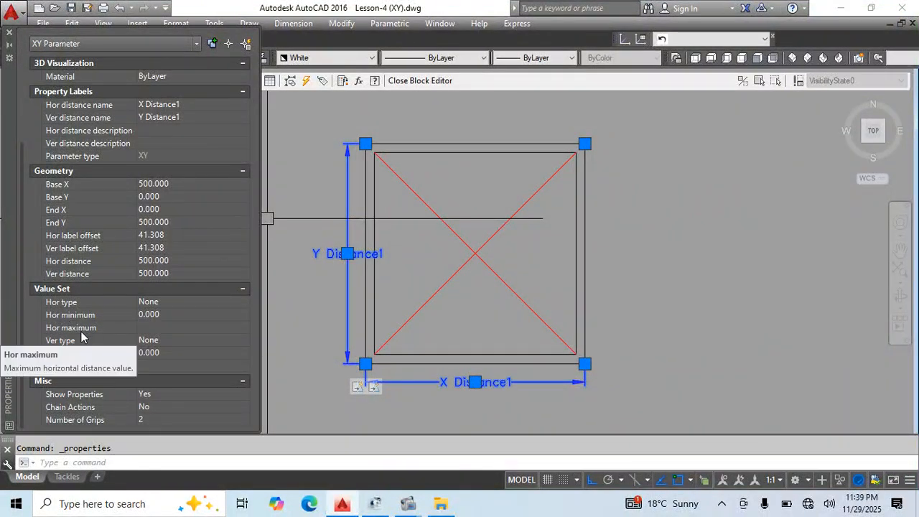
pyautogui.click(185, 300)
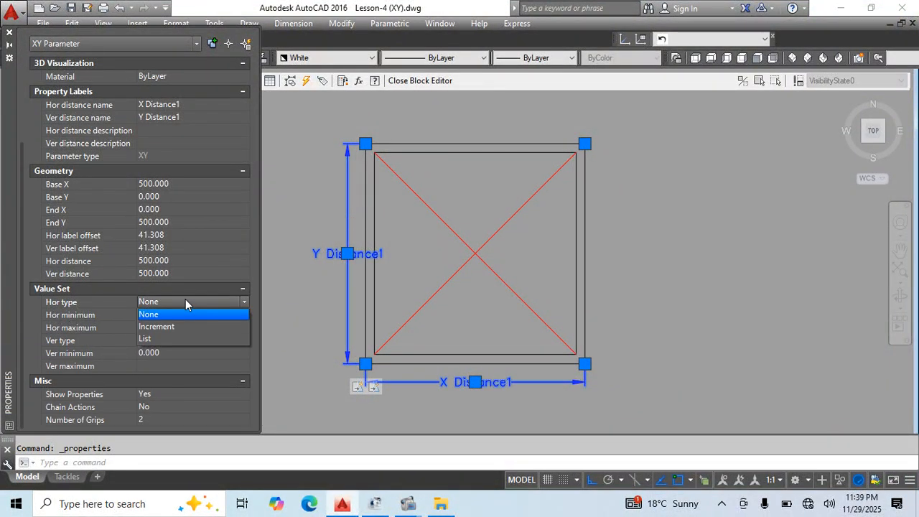
pyautogui.click(186, 338)
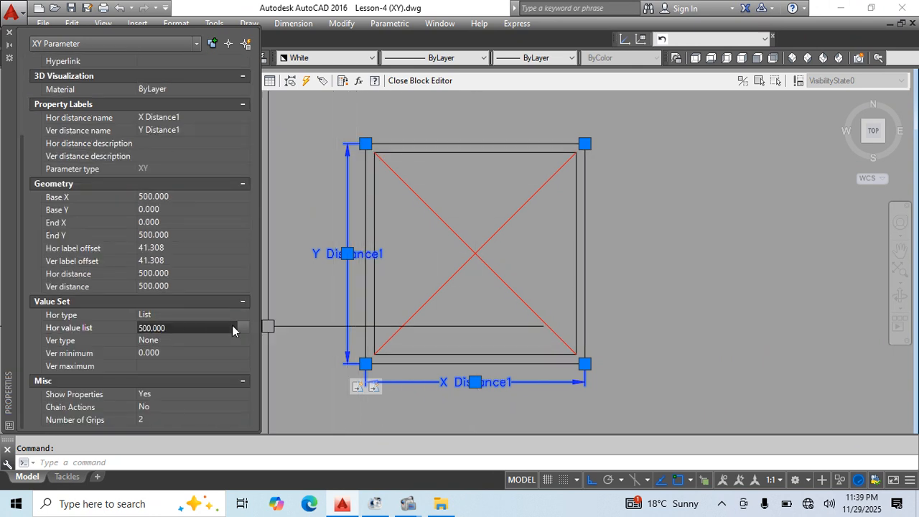
# Add 1000, 1500, 2000, 2500, 3000, 3500 and 4000 to the XY parameter's horizontal value list.
pyautogui.click(244, 328)
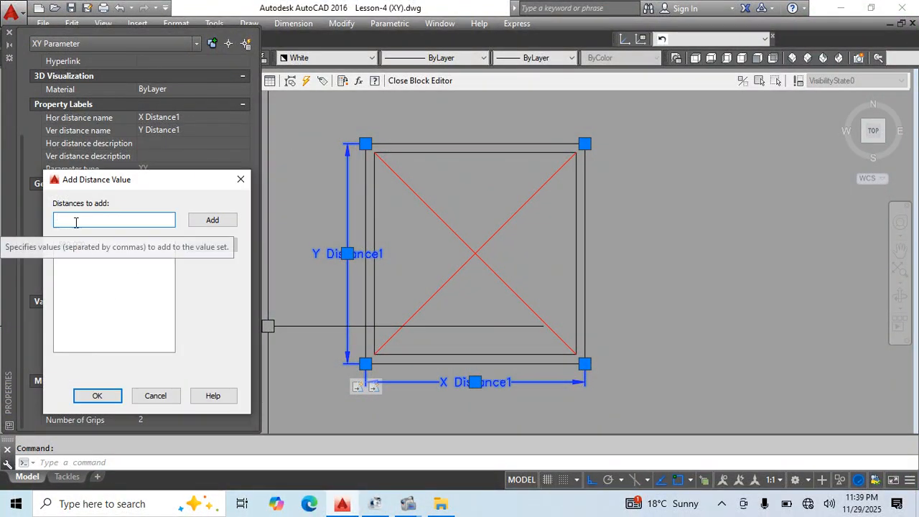
pyautogui.write('10')
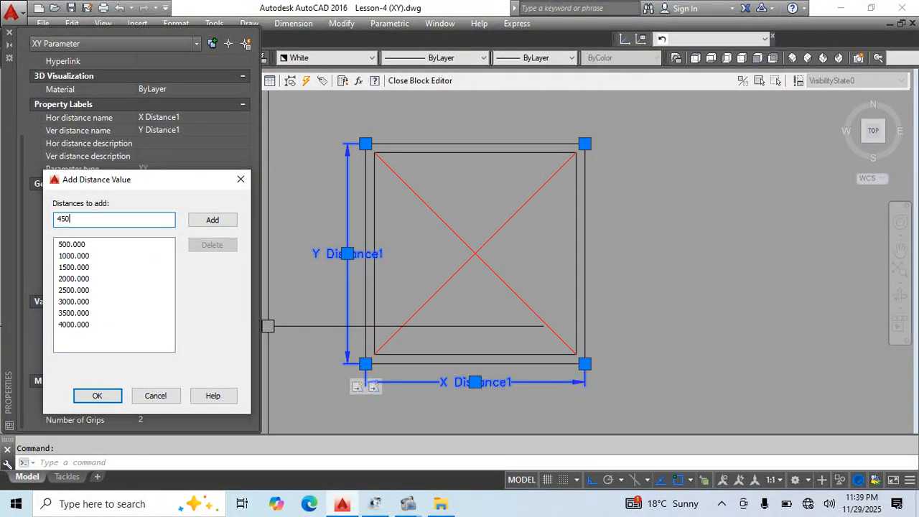
pyautogui.click(109, 390)
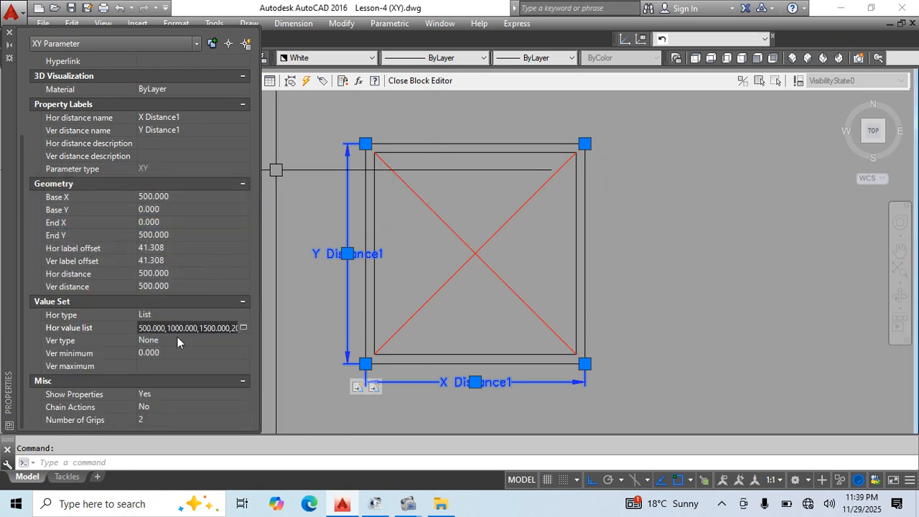
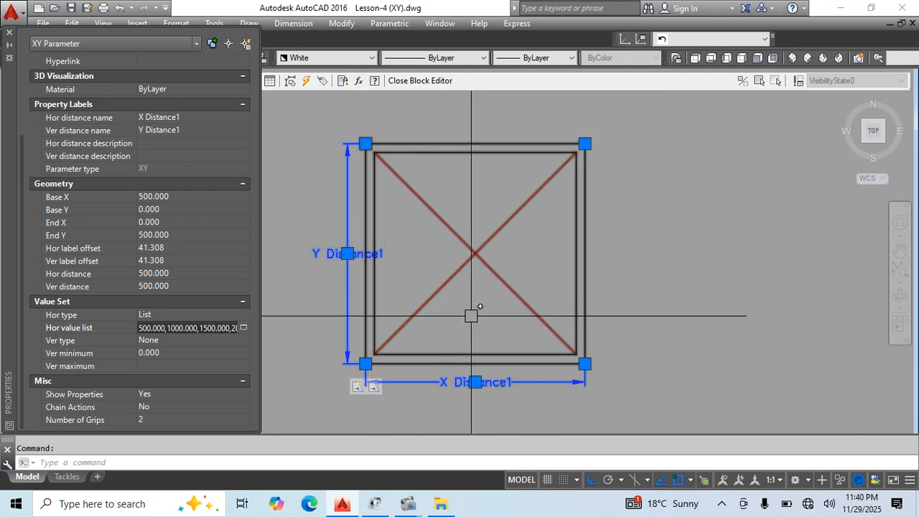
# Leave the Block Editor with the horizontal value list kept and reset the skewed pad to its default size.
pyautogui.press('Escape')
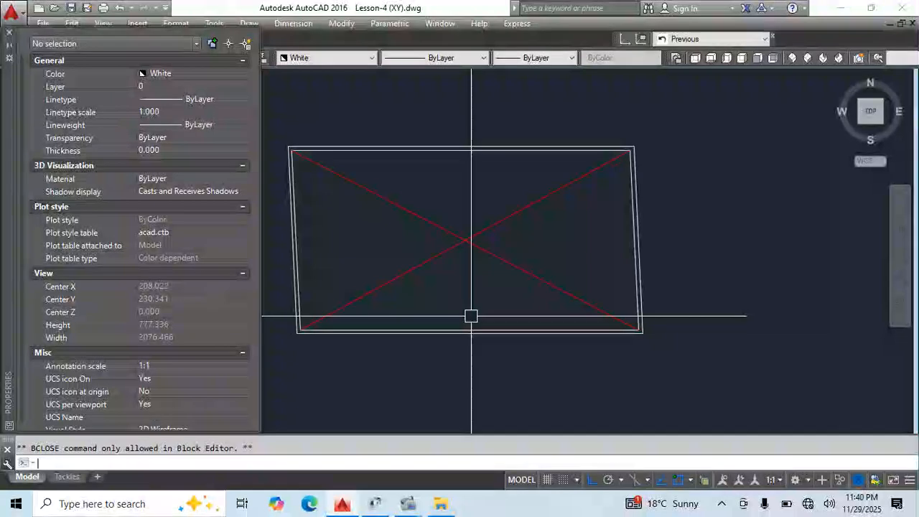
pyautogui.scroll(-2, 524, 401)
pyautogui.click(513, 291)
pyautogui.rightClick(501, 308)
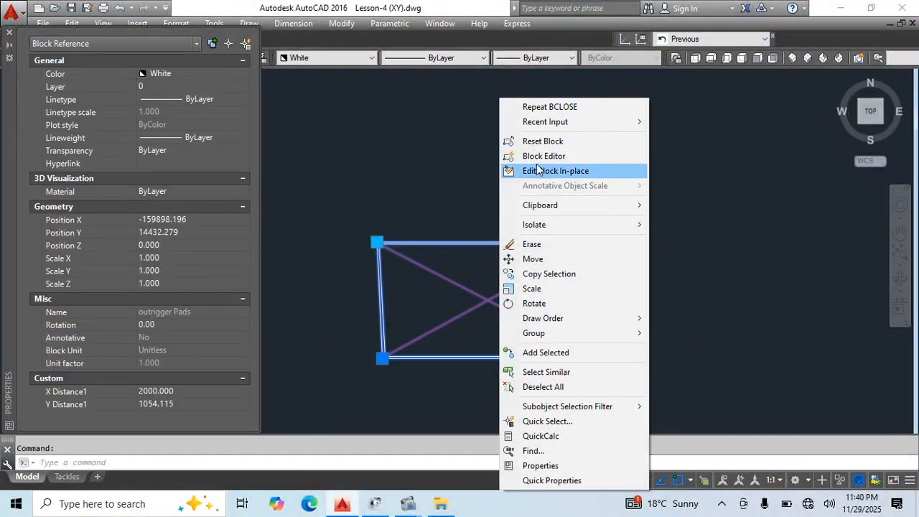
pyautogui.click(540, 141)
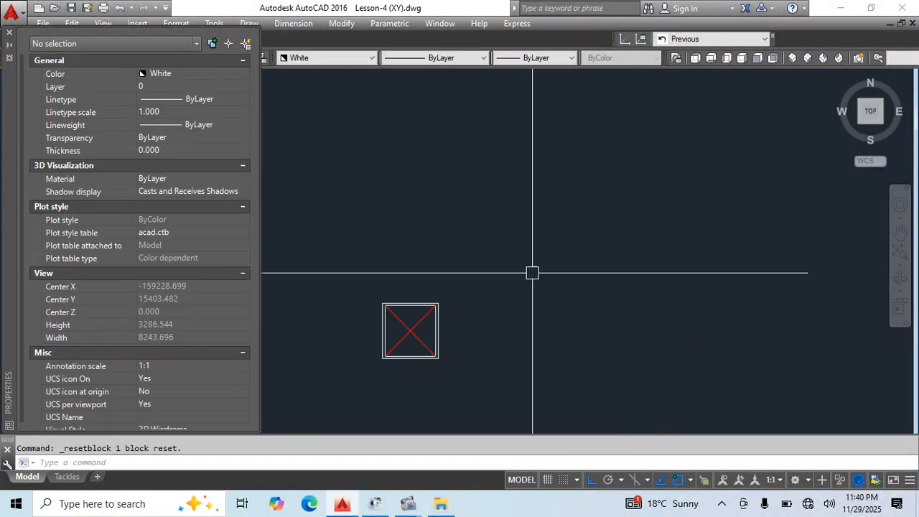
# Stretch the reset pad horizontally from its lower-right grip to the 5000 list value.
pyautogui.click(9, 35)
pyautogui.moveTo(442, 334); pyautogui.dragTo(436, 239, button='middle')
pyautogui.click(437, 241)
pyautogui.click(414, 273)
pyautogui.moveTo(415, 273); pyautogui.dragTo(412, 293, button='middle')
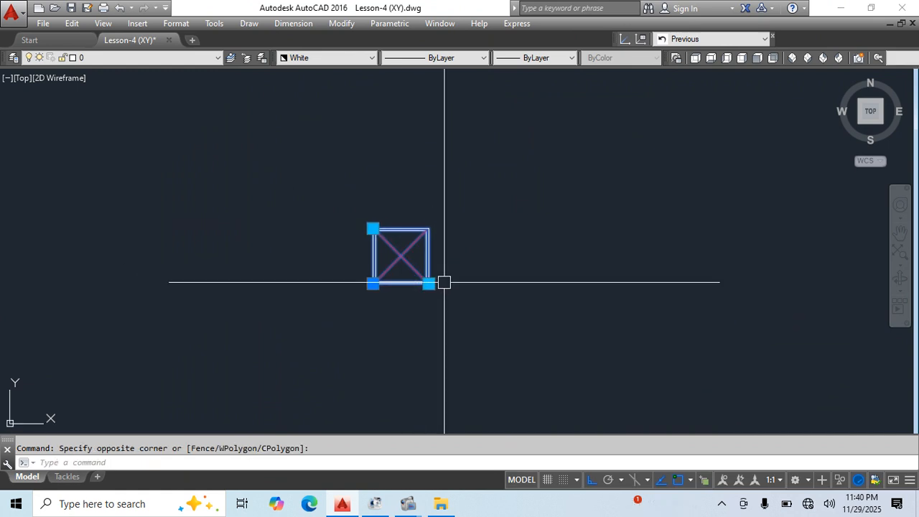
pyautogui.click(428, 284)
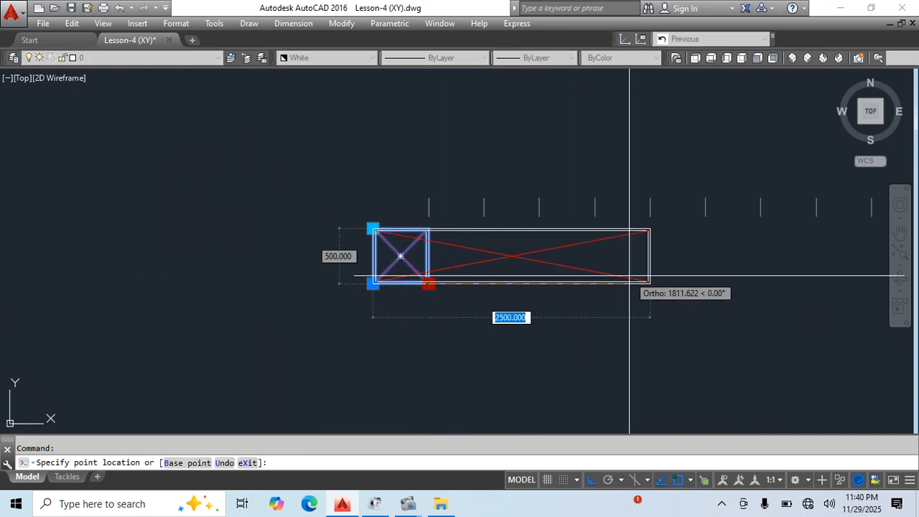
pyautogui.moveTo(629, 275); pyautogui.dragTo(380, 280, button='middle')
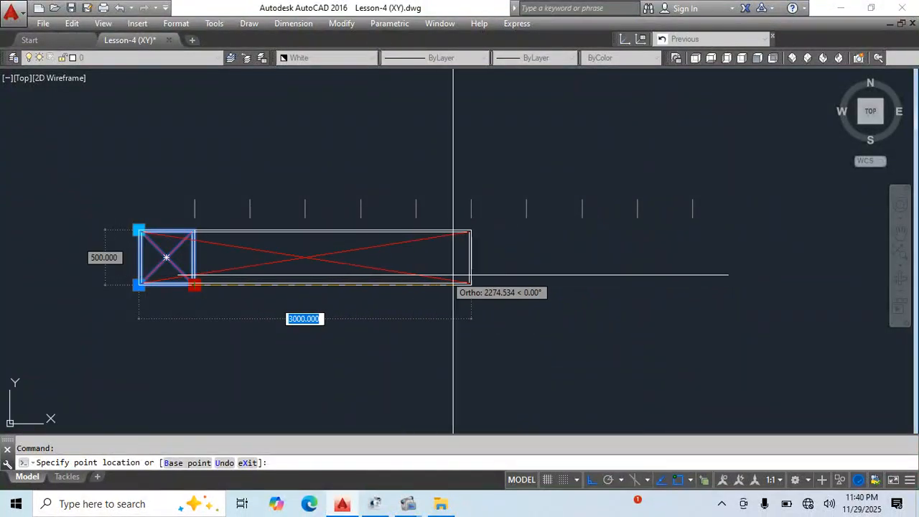
pyautogui.click(689, 279)
# Stretch the 5000-wide pad freely upward from its upper-left grip and deselect it.
pyautogui.moveTo(358, 313); pyautogui.dragTo(434, 352, button='middle')
pyautogui.click(214, 269)
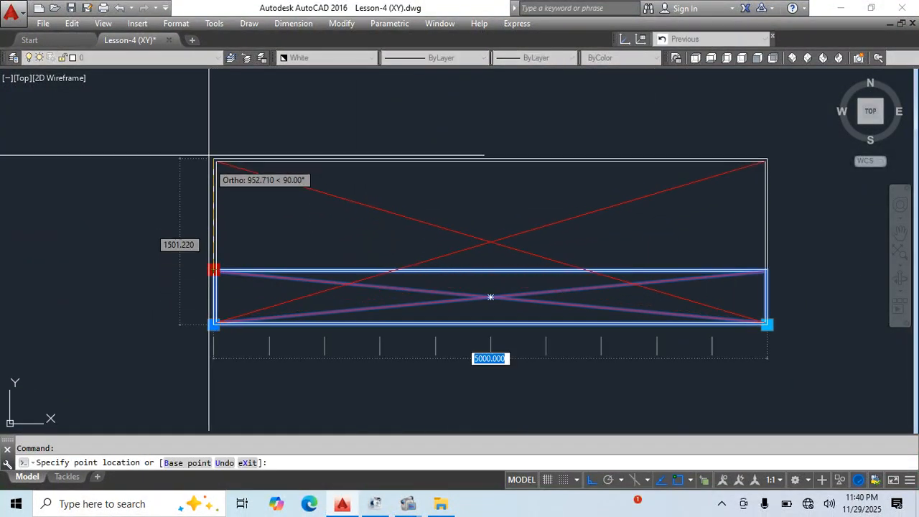
pyautogui.scroll(-2, 209, 115)
pyautogui.moveTo(209, 152); pyautogui.dragTo(206, 265, button='middle')
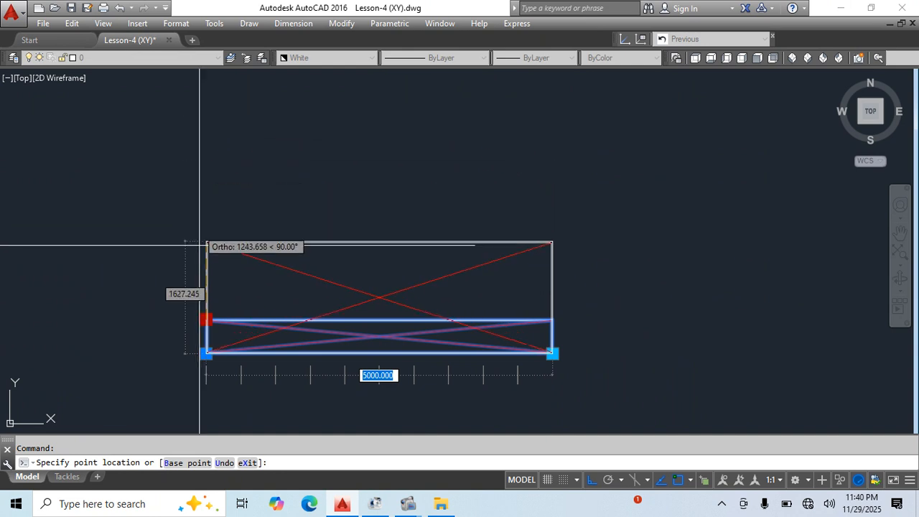
pyautogui.click(205, 152)
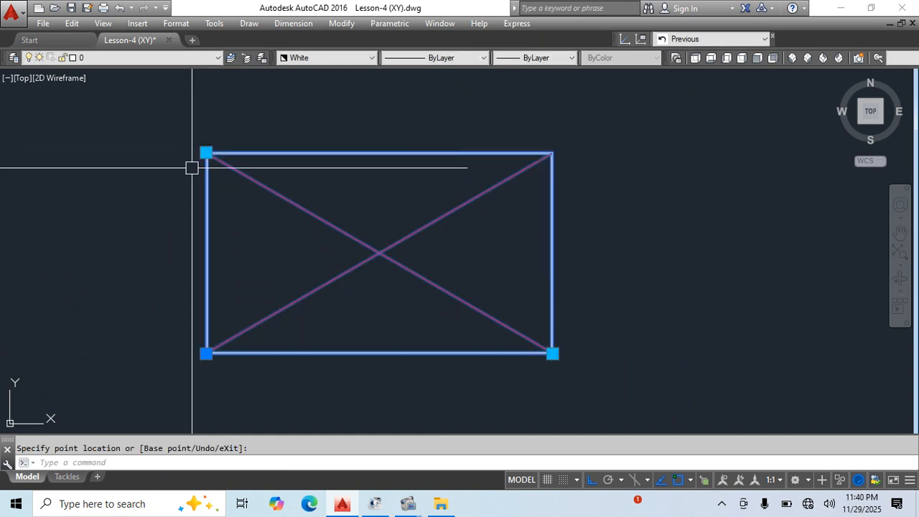
pyautogui.press('Escape')
# Reset the enlarged pad to its default size and reopen the outrigger Pads block in the Block Editor.
pyautogui.click(324, 285)
pyautogui.rightClick(324, 285)
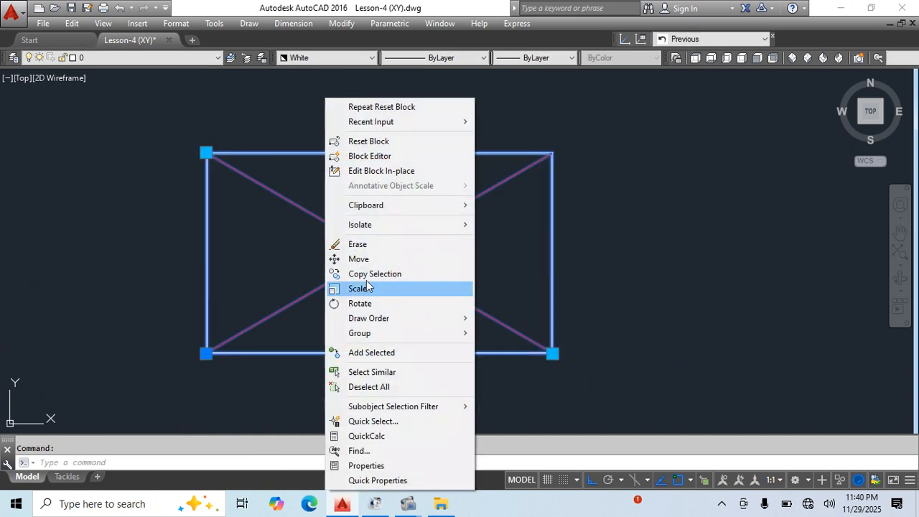
pyautogui.click(374, 143)
pyautogui.doubleClick(222, 322)
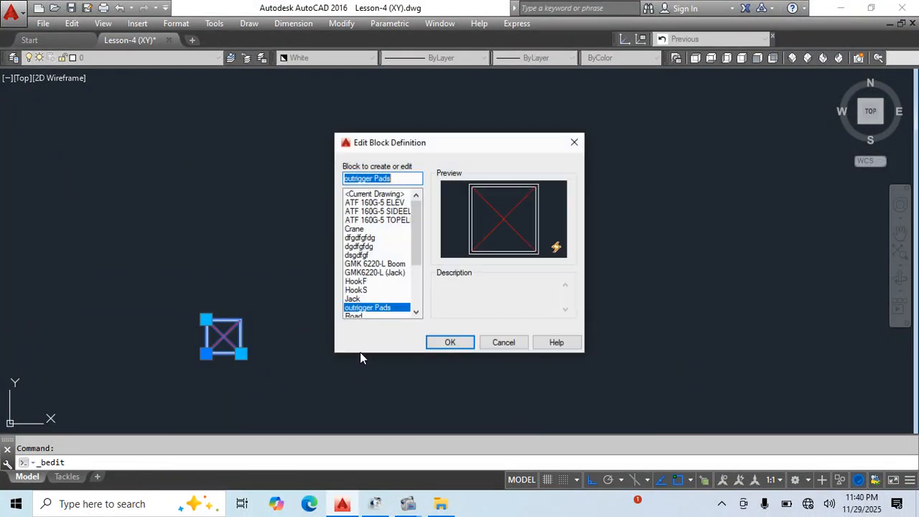
pyautogui.click(449, 343)
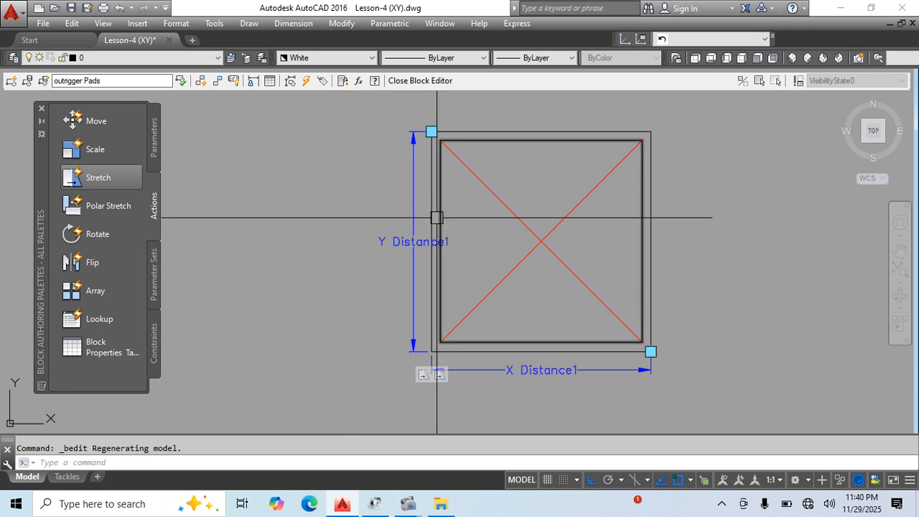
# Set the XY parameter's vertical value type to List.
pyautogui.click(406, 195)
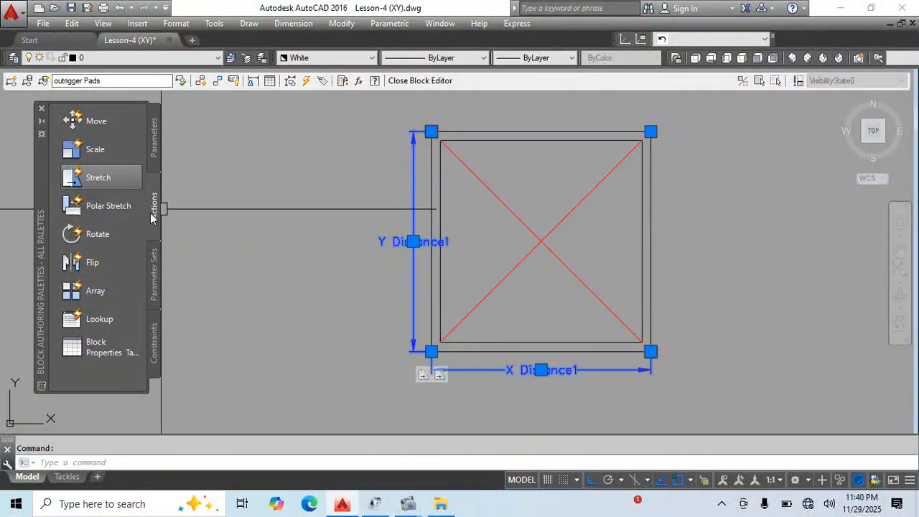
pyautogui.hotkey('ctrl', '1')
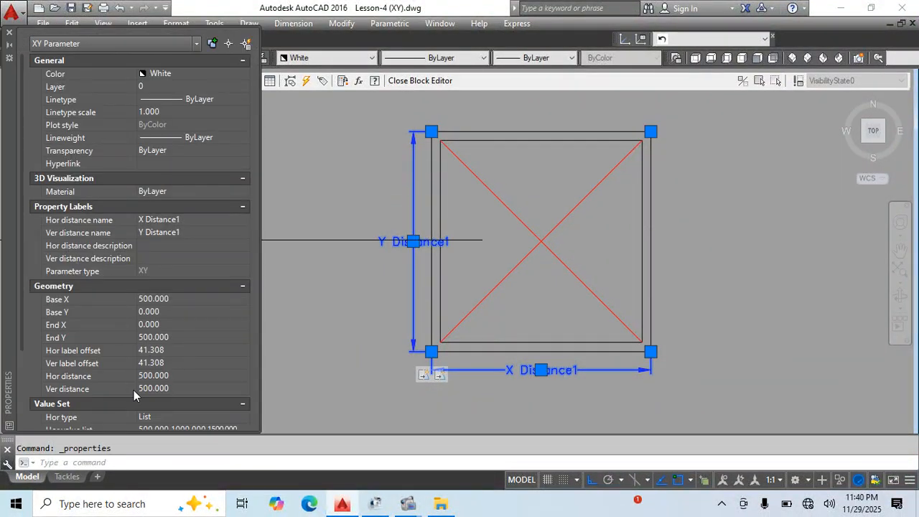
pyautogui.scroll(-3, 134, 394)
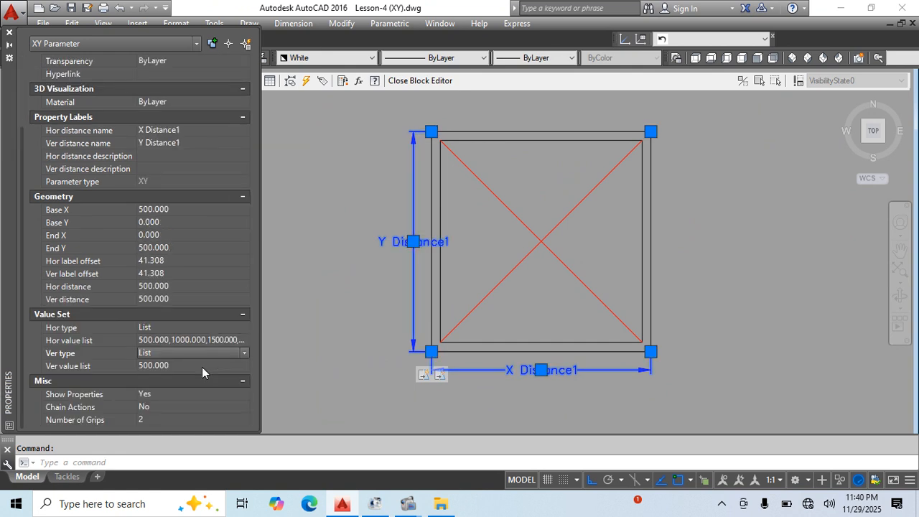
# Add distances from 1000 to 5000 in steps of 500 to the XY parameter's vertical value list.
pyautogui.click(237, 365)
pyautogui.click(244, 369)
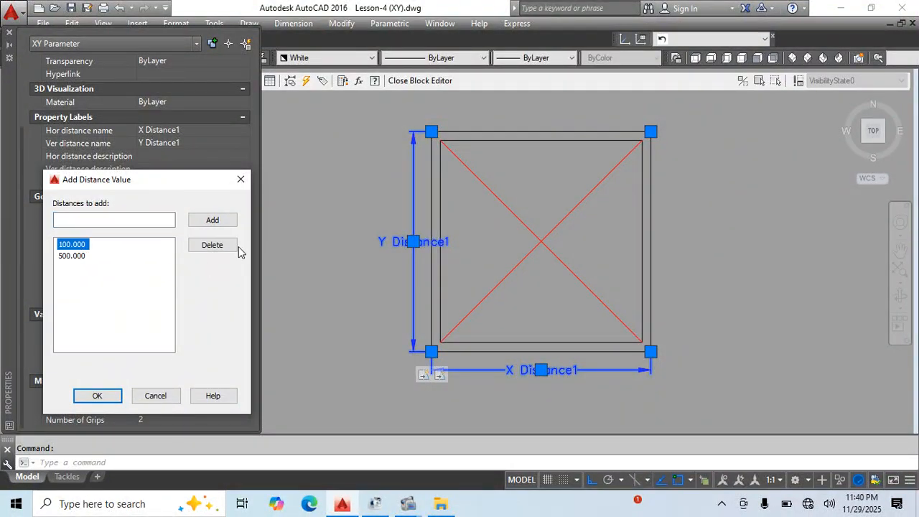
pyautogui.click(95, 224)
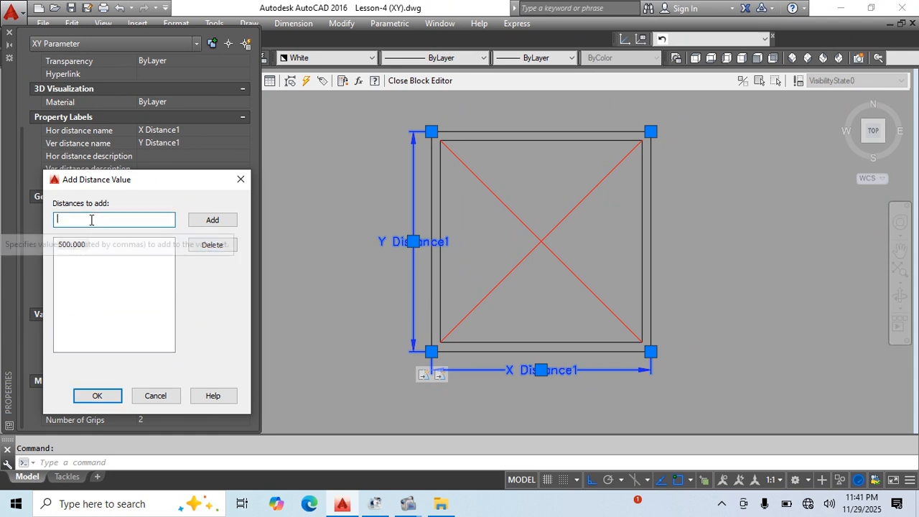
pyautogui.write('100')
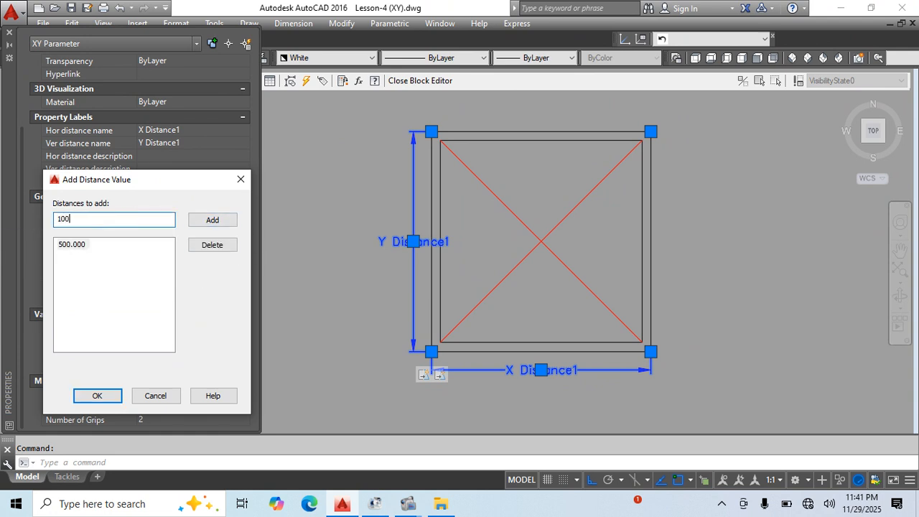
pyautogui.press('Return')
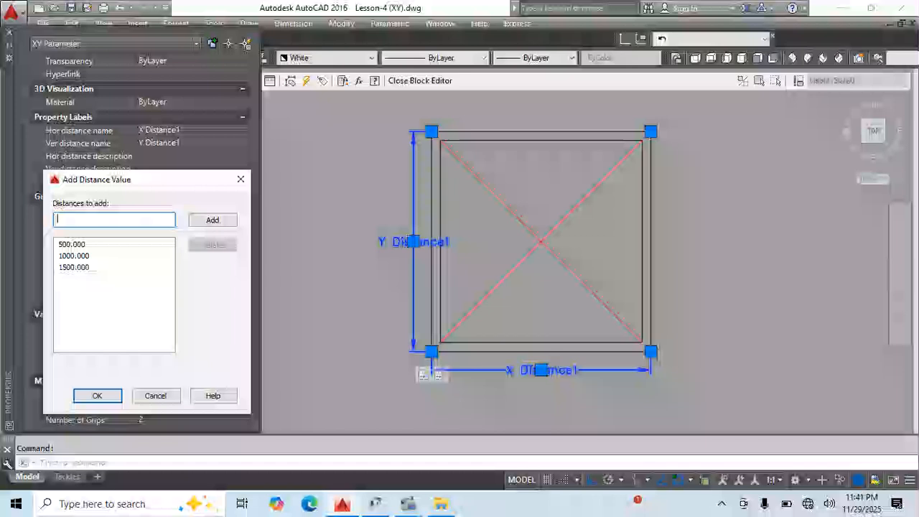
pyautogui.write('200')
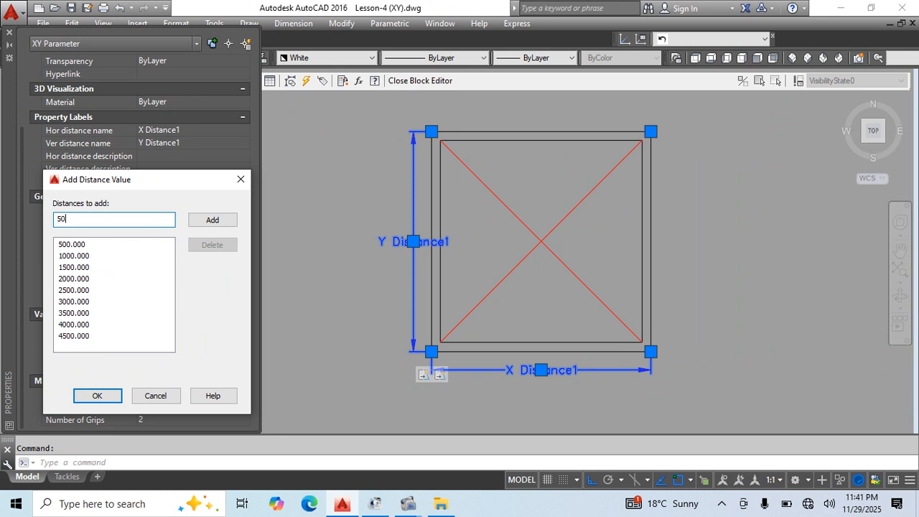
pyautogui.click(102, 398)
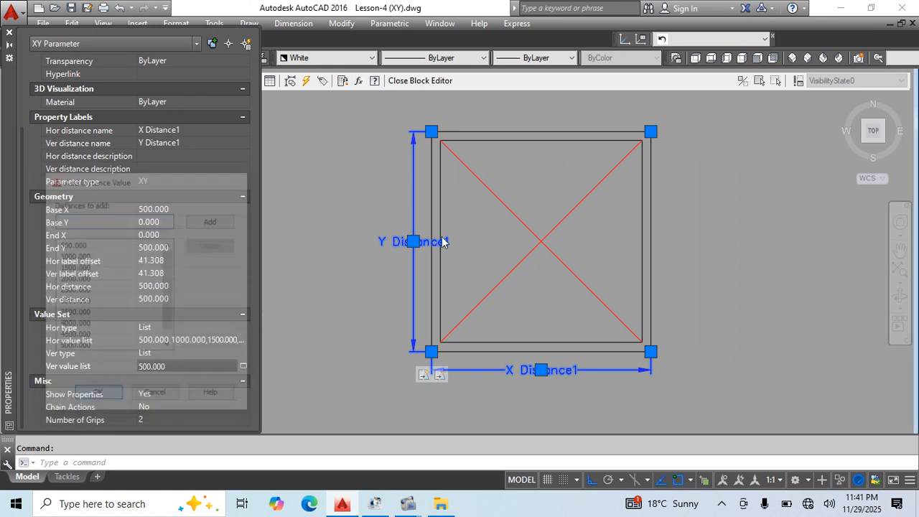
# Deselect the XY parameter, then close the Block Editor with the block changes saved.
pyautogui.press('Escape')
pyautogui.click(351, 285)
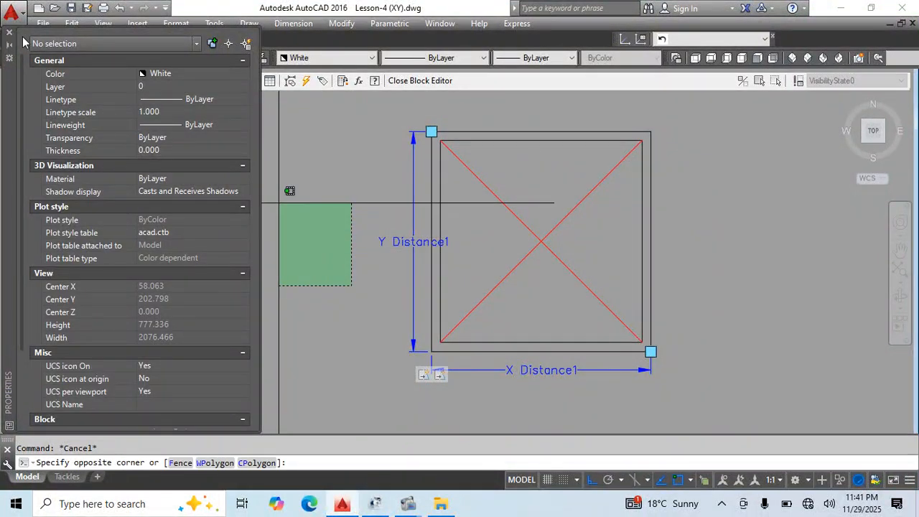
pyautogui.press('Escape')
pyautogui.write('bc')
pyautogui.press('Return')
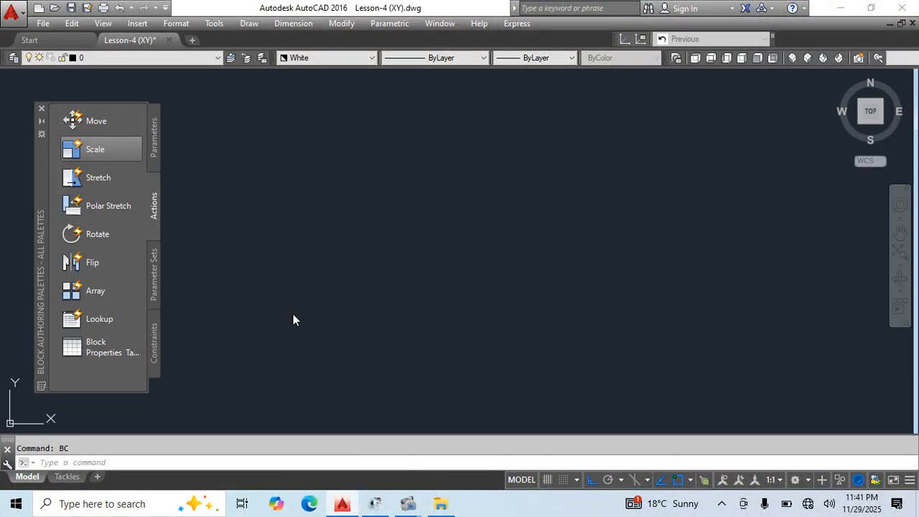
pyautogui.press('Return')
# Stretch the pad to 2500 high from its upper-left grip and to 2500 wide from its lower-right grip.
pyautogui.click(290, 255)
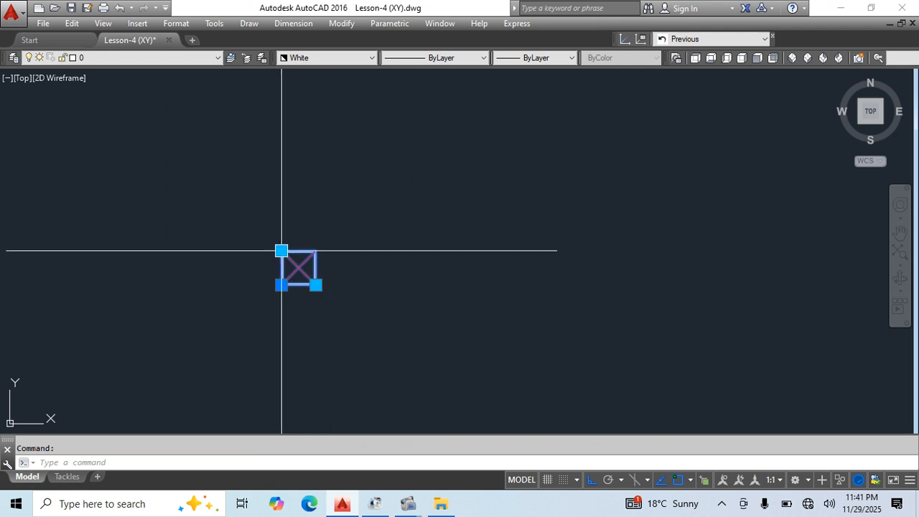
pyautogui.click(280, 251)
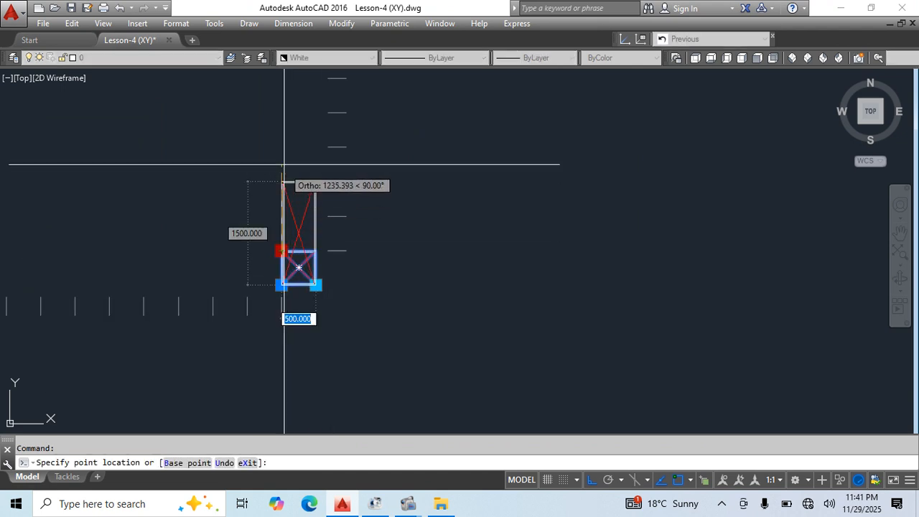
pyautogui.click(286, 121)
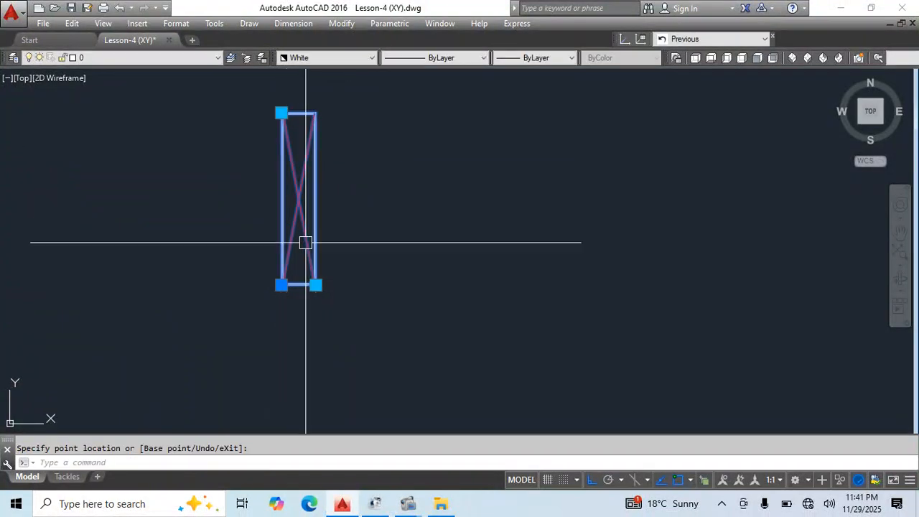
pyautogui.click(329, 289)
pyautogui.click(316, 284)
pyautogui.click(316, 284)
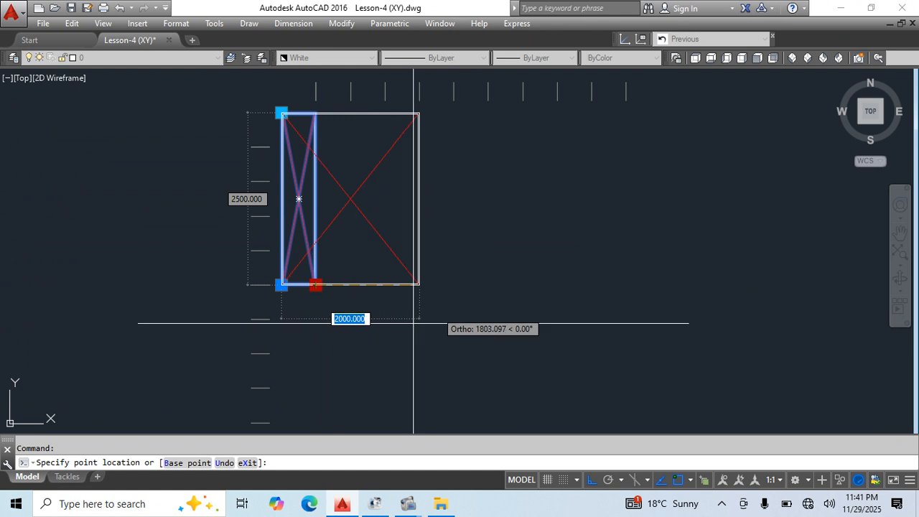
pyautogui.press('Return')
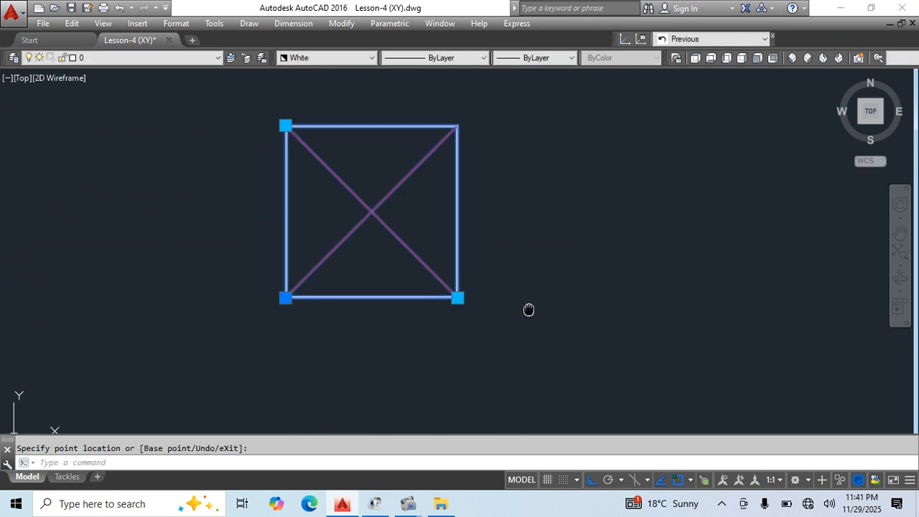
pyautogui.press('Escape')
# Shrink the pad to 1000 high from its upper-left grip and to 1000 wide from its lower-right grip.
pyautogui.scroll(-2, 474, 236)
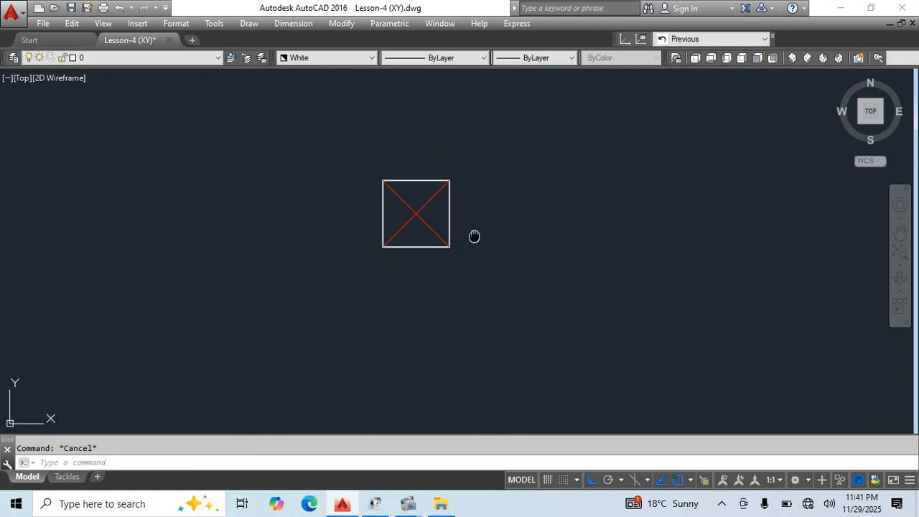
pyautogui.click(381, 246)
pyautogui.click(363, 207)
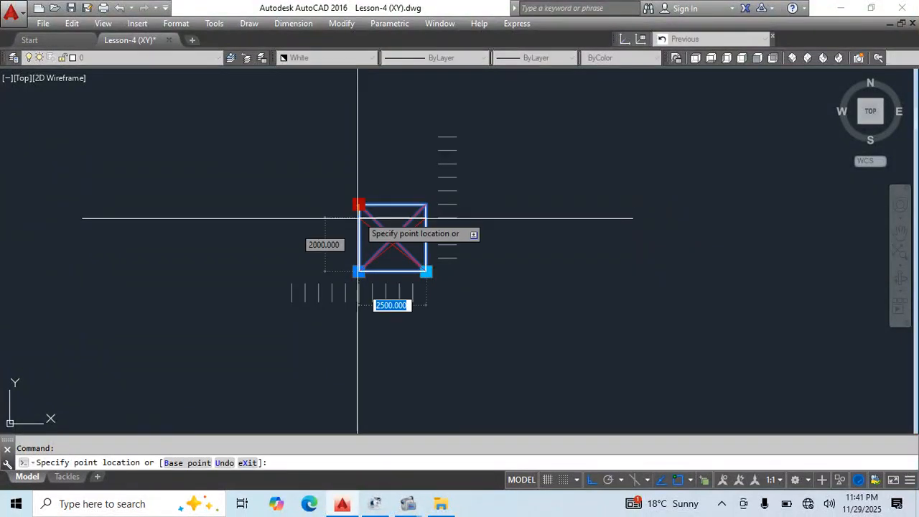
pyautogui.click(356, 245)
pyautogui.click(425, 273)
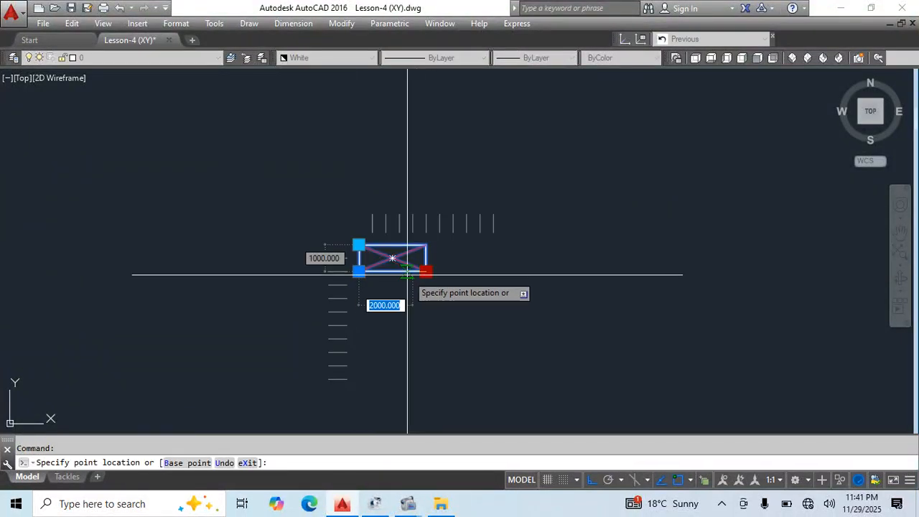
pyautogui.click(389, 271)
pyautogui.press('Escape')
pyautogui.scroll(2, 378, 260)
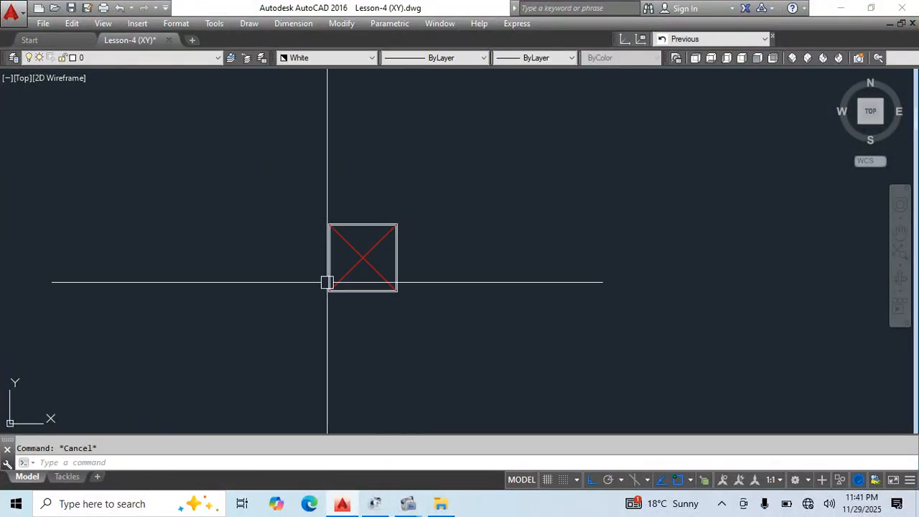
# Survey the crane drawings around the pad and locate the "Outrigger Pads /Steel Plates" label.
pyautogui.click(397, 256)
pyautogui.scroll(-3, 381, 260)
pyautogui.press('Escape')
pyautogui.scroll(3, 391, 262)
pyautogui.moveTo(470, 304)
pyautogui.mouseDown(button='middle')
pyautogui.moveTo(349, 301)
pyautogui.moveTo(295, 222)
pyautogui.mouseUp(button='middle')
pyautogui.scroll(-6, 295, 221)
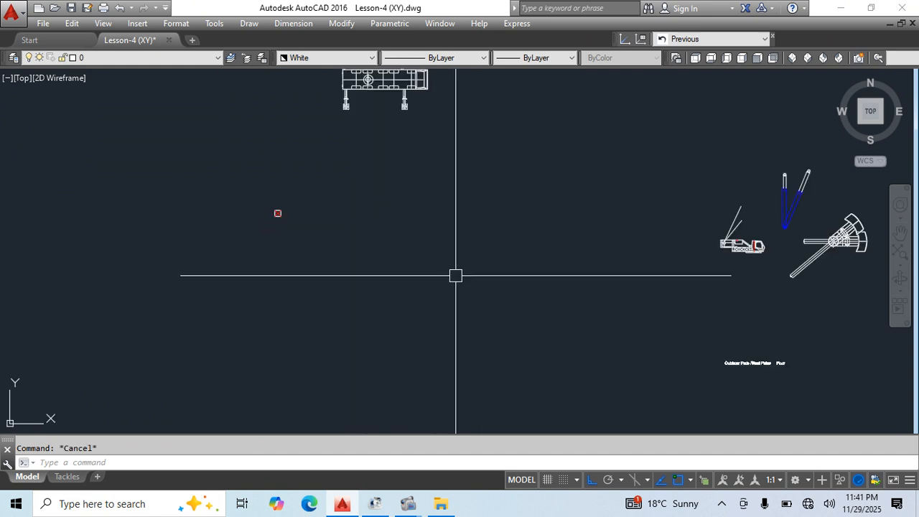
pyautogui.moveTo(771, 362); pyautogui.dragTo(484, 302, button='middle')
pyautogui.scroll(5, 489, 303)
pyautogui.scroll(-6, 488, 303)
pyautogui.moveTo(312, 333); pyautogui.dragTo(622, 381, button='middle')
pyautogui.scroll(-6, 280, 244)
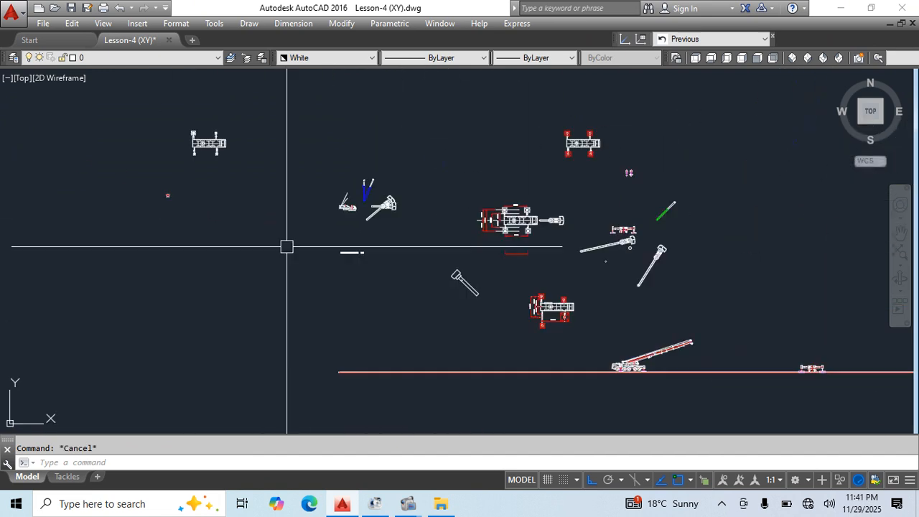
# Move the outrigger pad from the far side of the drawing to just above the "Outrigger Pads /Steel Plates" label and save the drawing.
pyautogui.scroll(4, 132, 198)
pyautogui.click(248, 178)
pyautogui.click(175, 230)
pyautogui.write('m')
pyautogui.press('Return')
pyautogui.click(221, 197)
pyautogui.moveTo(456, 306); pyautogui.dragTo(182, 234, button='middle')
pyautogui.click(590, 483)
pyautogui.scroll(5, 400, 260)
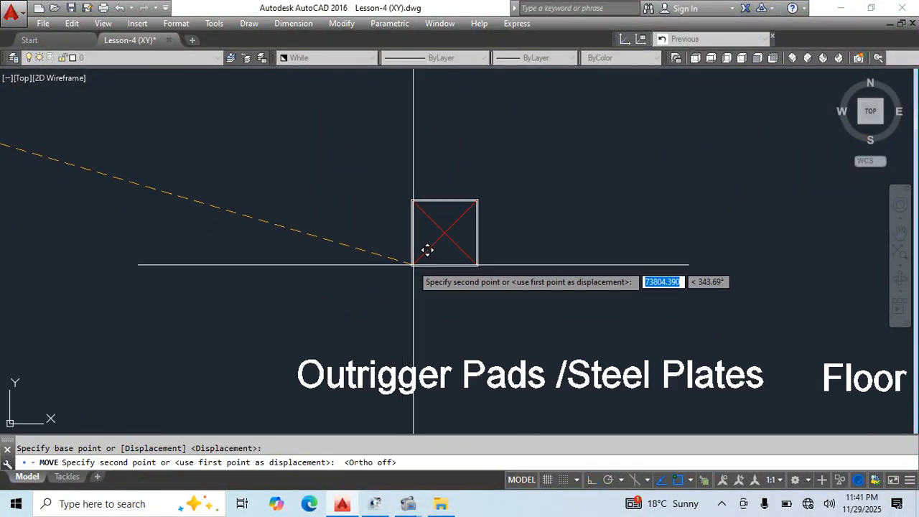
pyautogui.click(504, 316)
pyautogui.scroll(-4, 515, 309)
pyautogui.moveTo(589, 344); pyautogui.dragTo(561, 287, button='middle')
pyautogui.press('Escape')
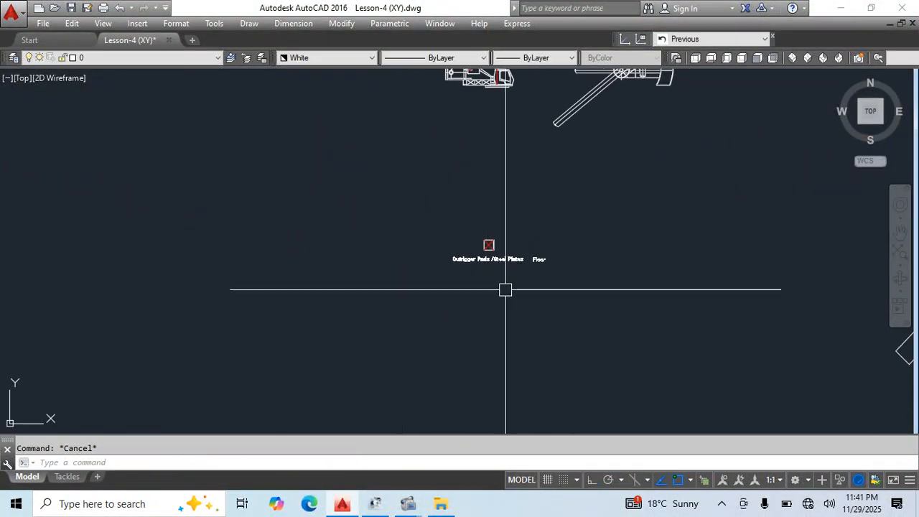
pyautogui.scroll(6, 494, 253)
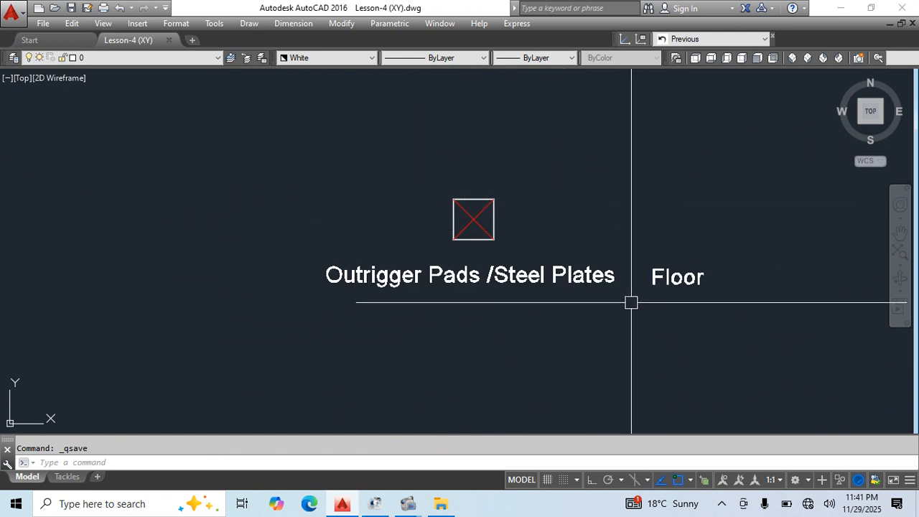
# Draw a 500 by 500 rectangle above the "Floor" label.
pyautogui.moveTo(631, 302); pyautogui.dragTo(597, 301, button='middle')
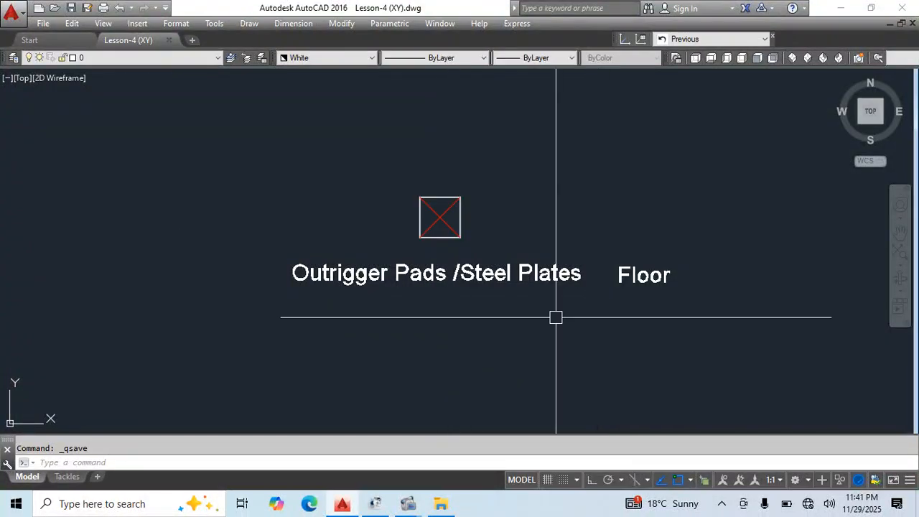
pyautogui.moveTo(655, 315); pyautogui.dragTo(441, 309, button='middle')
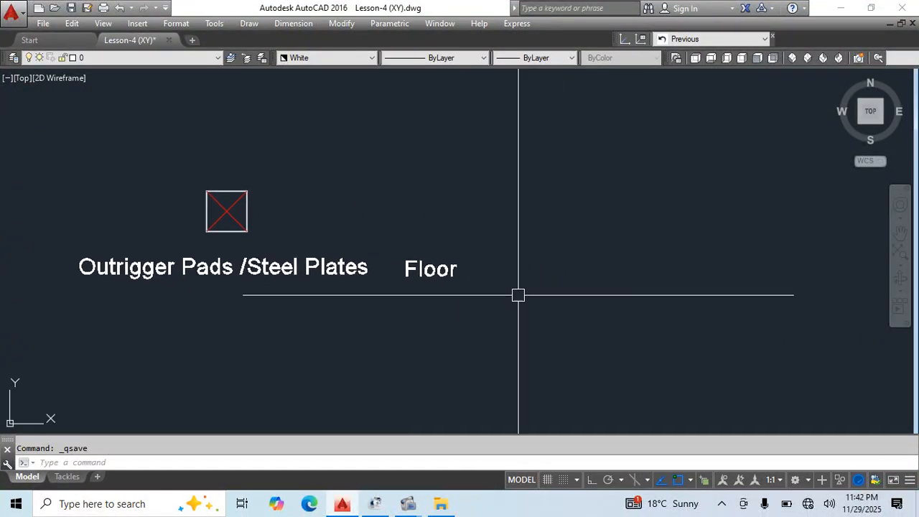
pyautogui.moveTo(465, 225); pyautogui.dragTo(432, 239, button='middle')
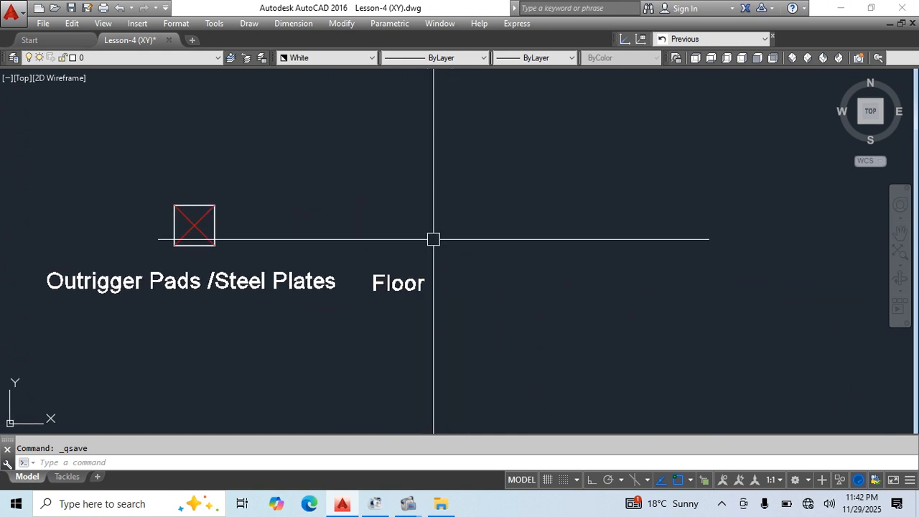
pyautogui.write('c')
pyautogui.press('Return')
pyautogui.click(395, 217)
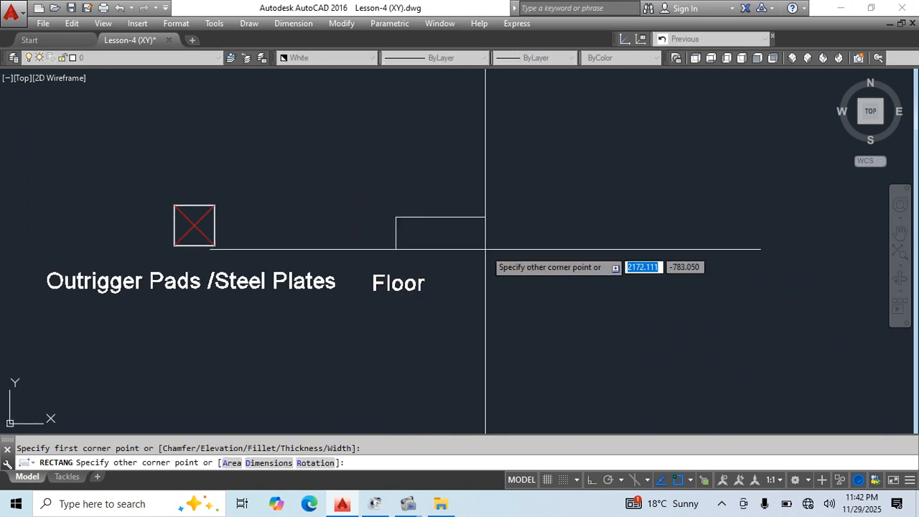
pyautogui.write('500,500')
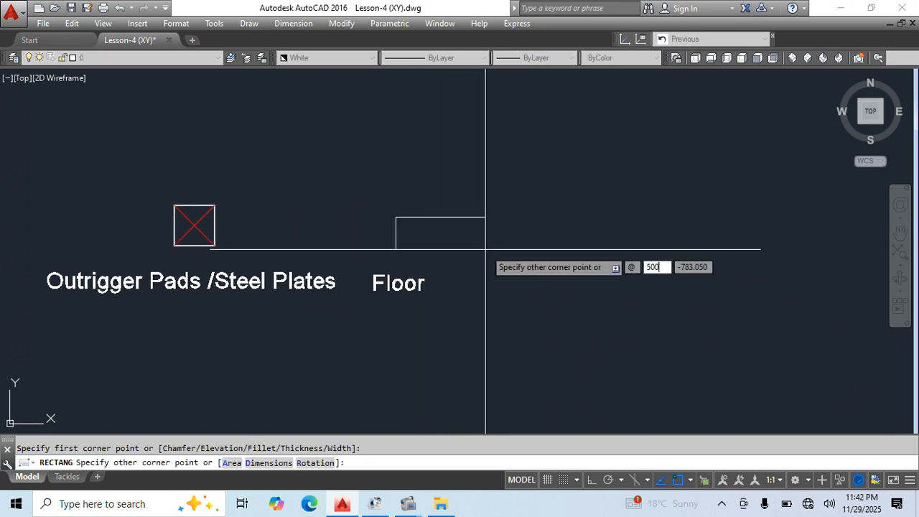
pyautogui.press('Return')
# Hatch the inside of the square with the blue AR-CONC pattern at scale 1.
pyautogui.scroll(2, 427, 219)
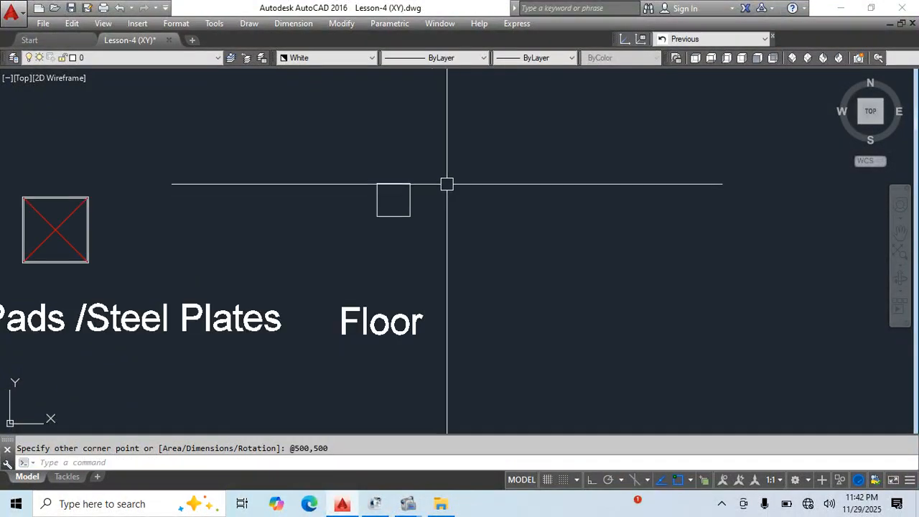
pyautogui.scroll(4, 423, 176)
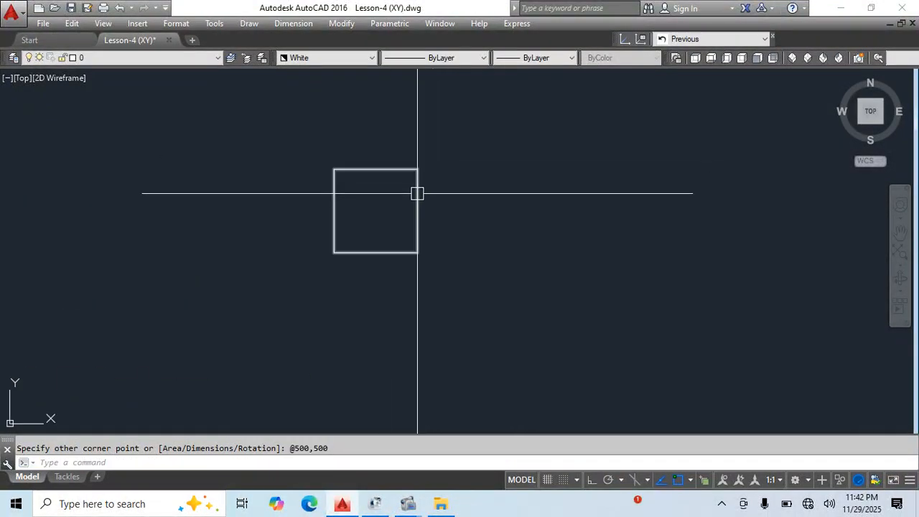
pyautogui.moveTo(437, 240); pyautogui.dragTo(473, 269, button='middle')
pyautogui.write('h')
pyautogui.press('Return')
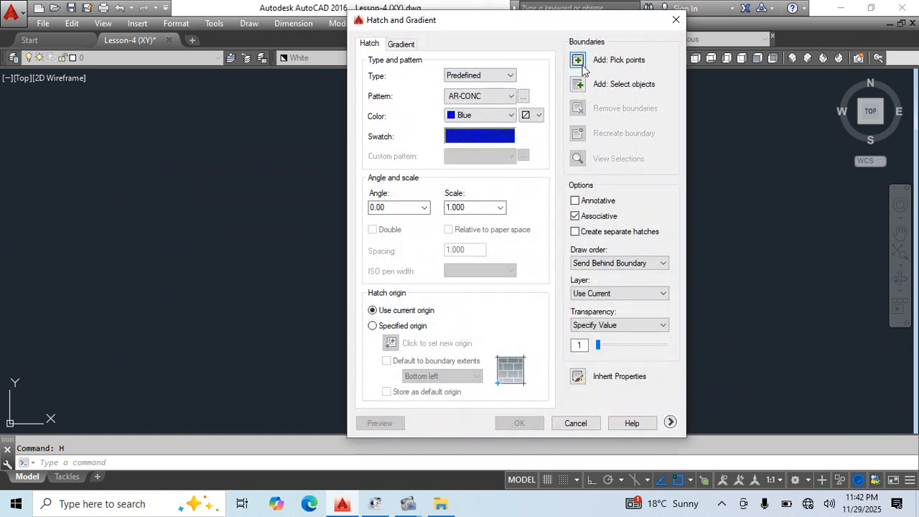
pyautogui.click(580, 61)
pyautogui.click(434, 250)
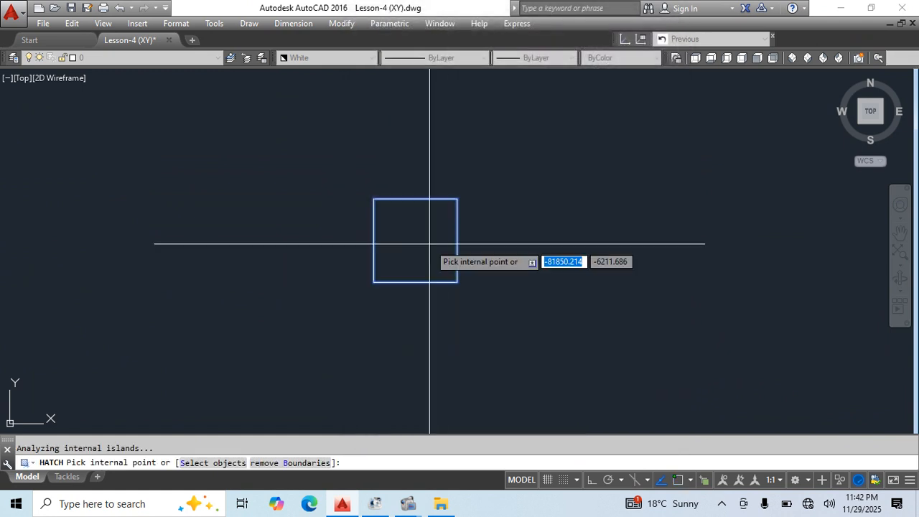
pyautogui.press('Return')
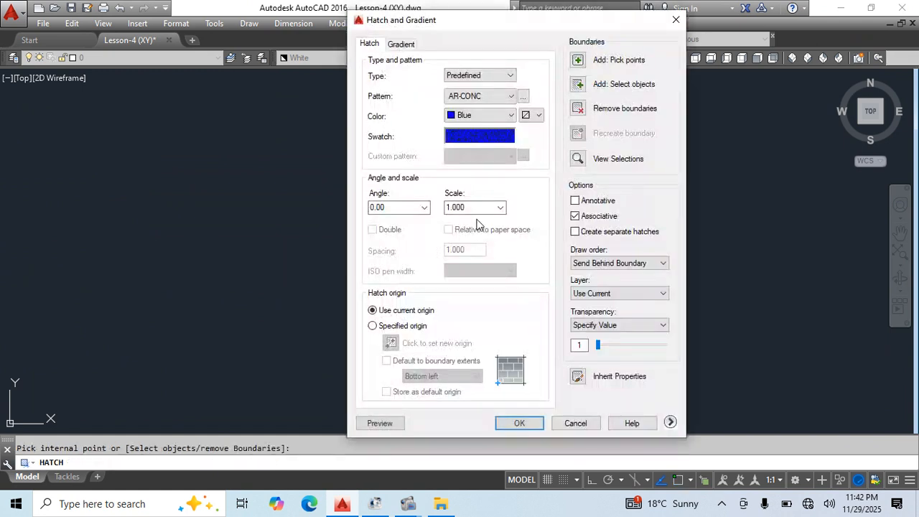
pyautogui.click(520, 424)
pyautogui.scroll(4, 503, 227)
pyautogui.scroll(-4, 499, 248)
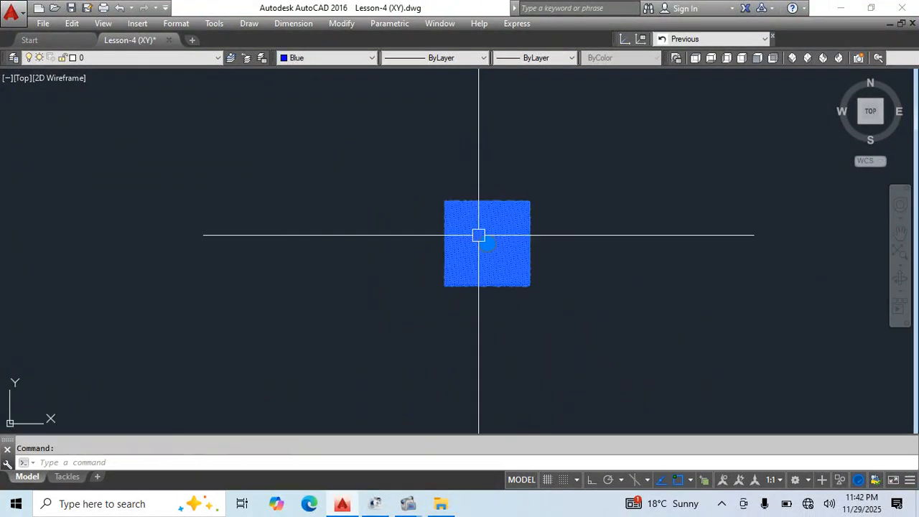
# Set the scale of the square's AR-CONC hatch to 50.
pyautogui.doubleClick(479, 235)
pyautogui.click(623, 169)
pyautogui.write('10')
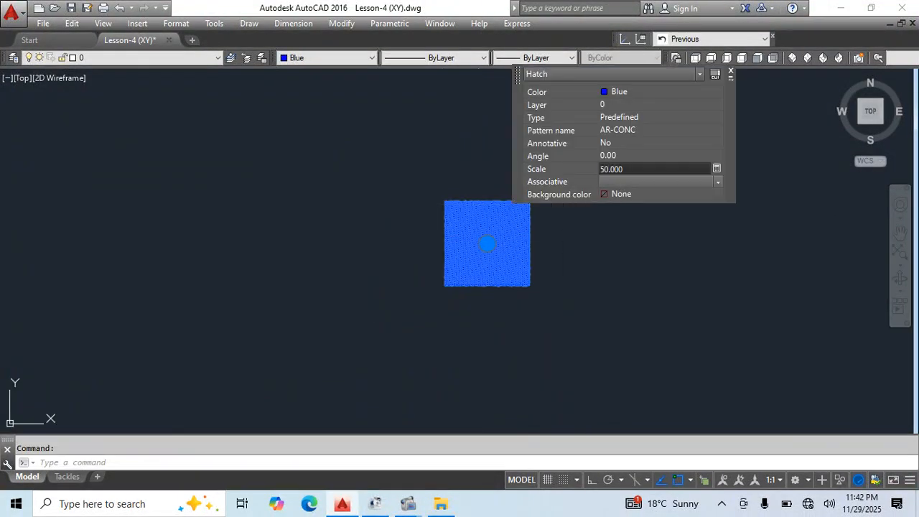
pyautogui.press('Return')
pyautogui.press('Escape')
pyautogui.scroll(-5, 525, 292)
pyautogui.scroll(5, 482, 253)
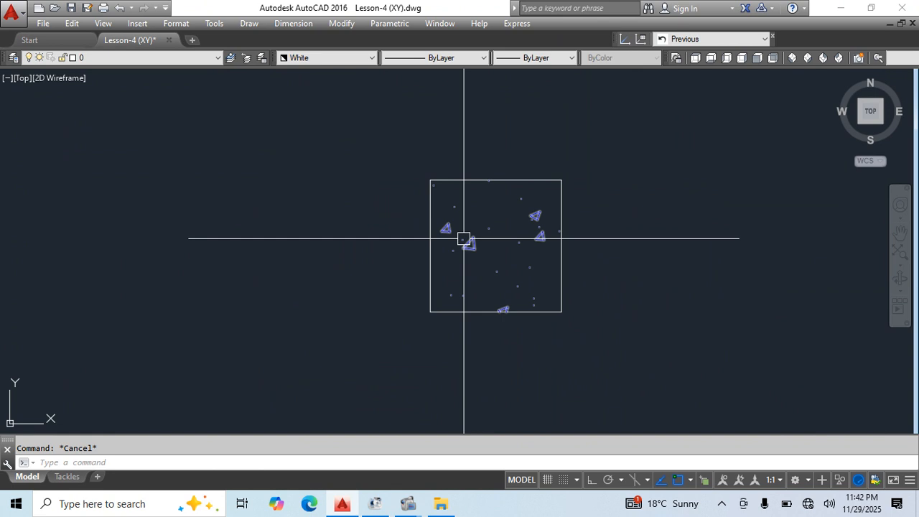
# Lower the scale of the square's concrete hatch to make the pattern denser.
pyautogui.doubleClick(468, 244)
pyautogui.click(616, 184)
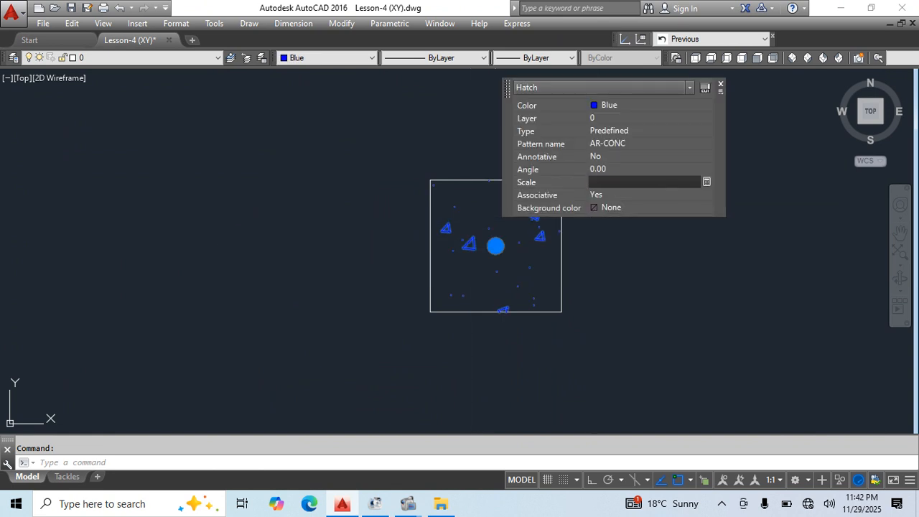
pyautogui.press('Escape')
# Set up a block from the square and its hatch with the lower-left corner as base point, trying the name Road without redefining the existing block.
pyautogui.scroll(-6, 577, 267)
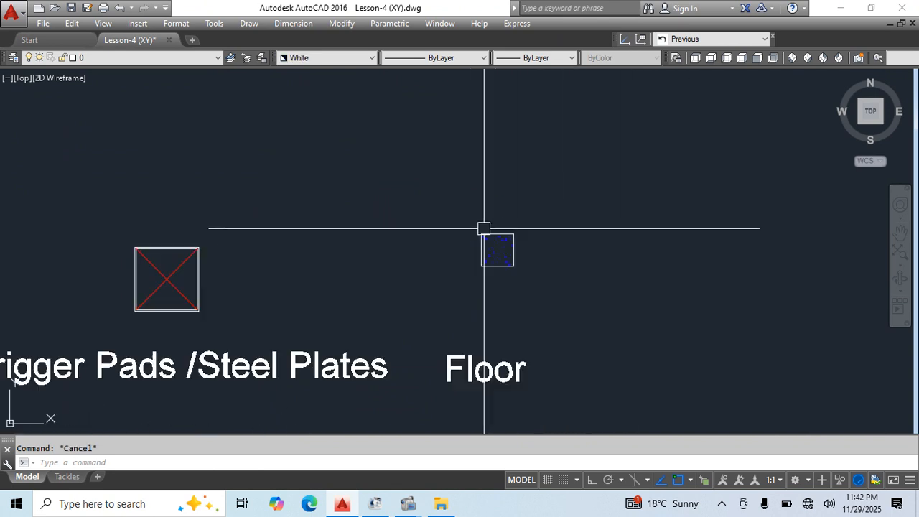
pyautogui.click(531, 220)
pyautogui.click(459, 265)
pyautogui.scroll(5, 495, 266)
pyautogui.write('b')
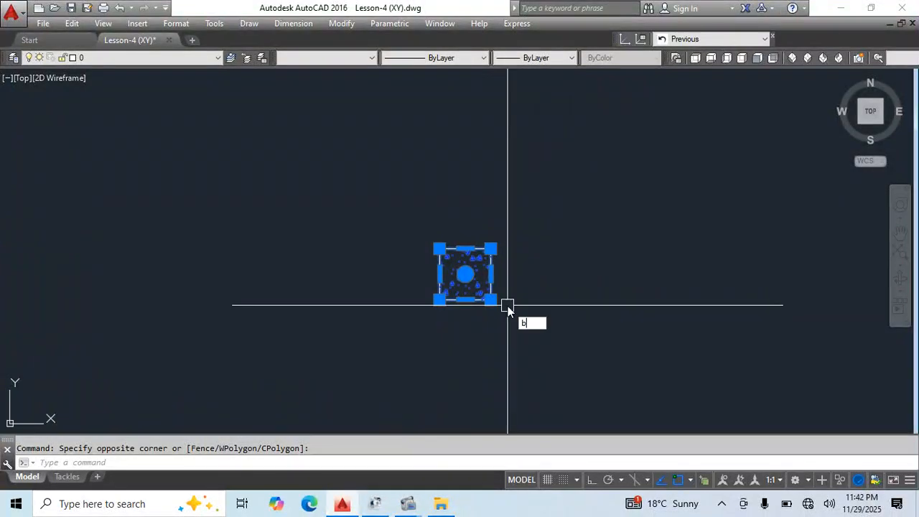
pyautogui.press('Return')
pyautogui.click(503, 192)
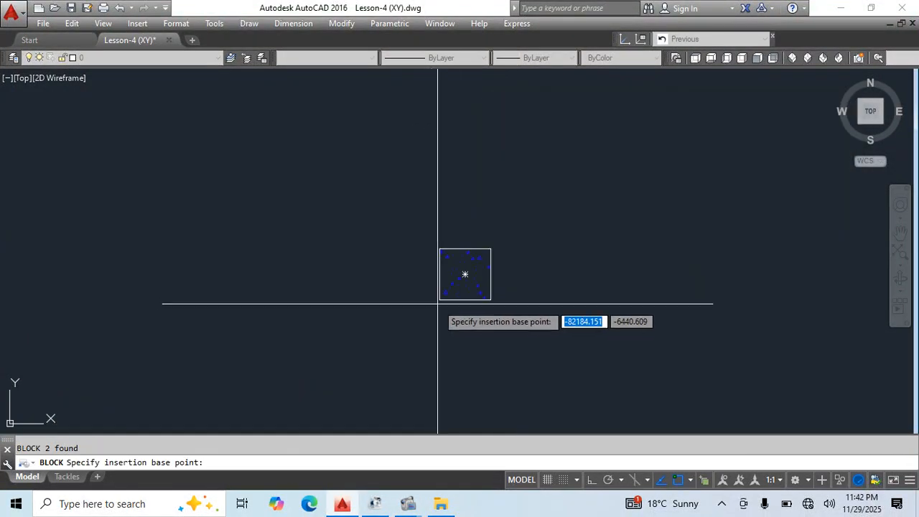
pyautogui.click(439, 298)
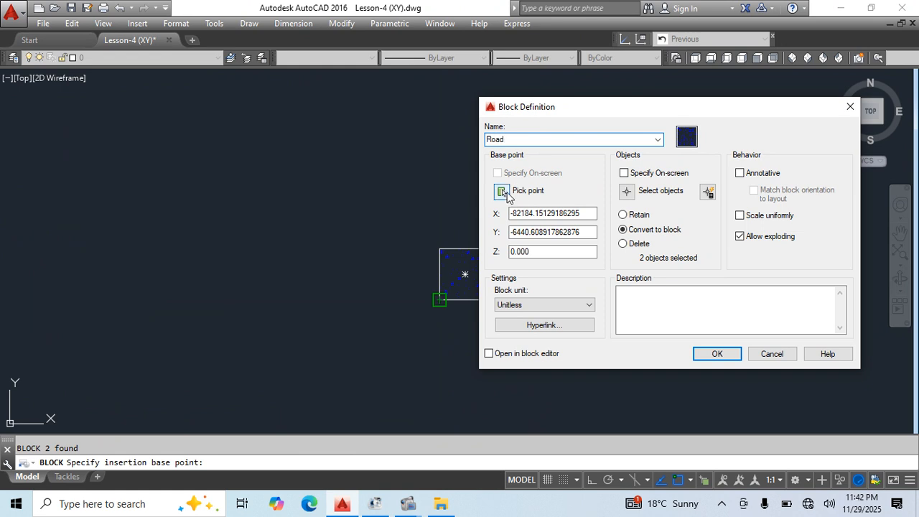
pyautogui.click(502, 193)
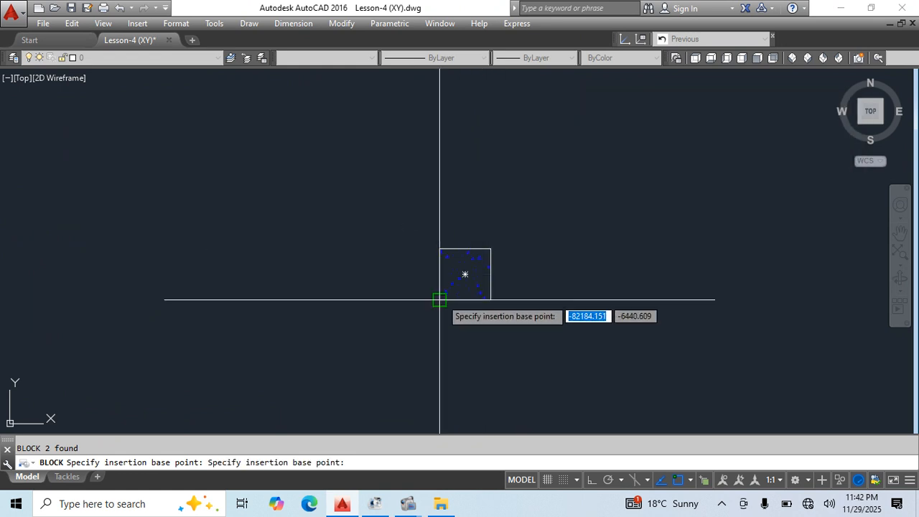
pyautogui.click(440, 298)
pyautogui.click(711, 355)
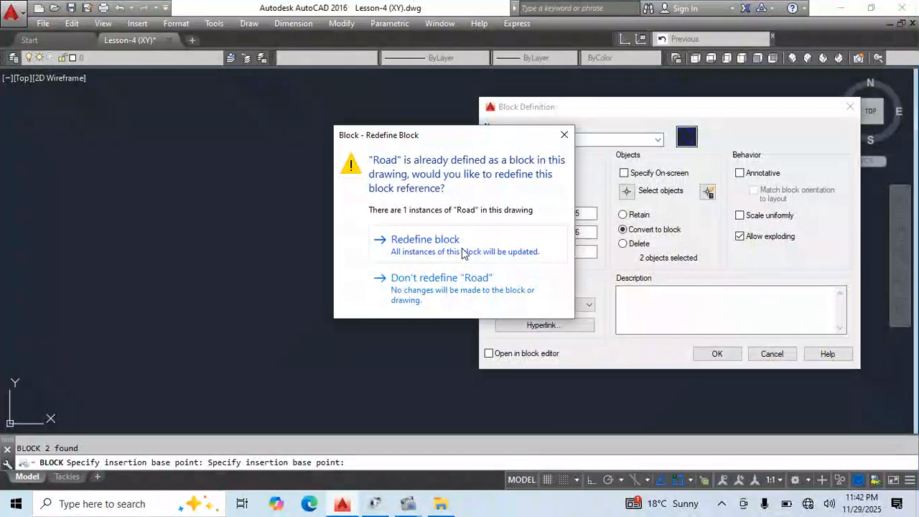
pyautogui.click(565, 143)
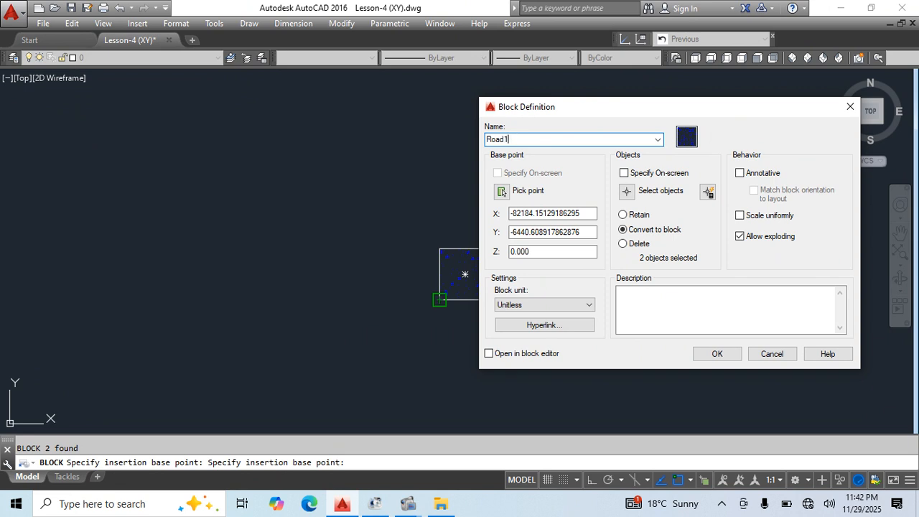
# Create the block under the name Road1 with its lower-left corner as base point, and open it in the Block Editor.
pyautogui.click(502, 192)
pyautogui.click(440, 298)
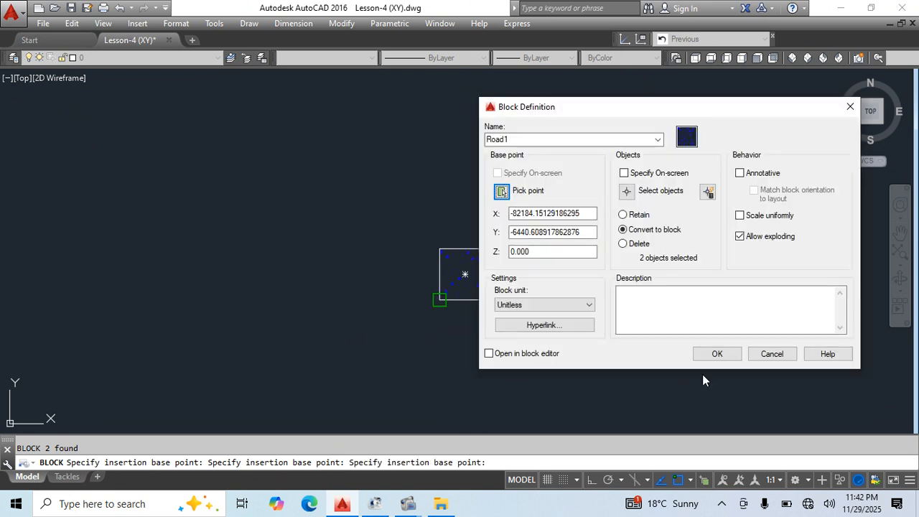
pyautogui.click(715, 353)
pyautogui.doubleClick(478, 249)
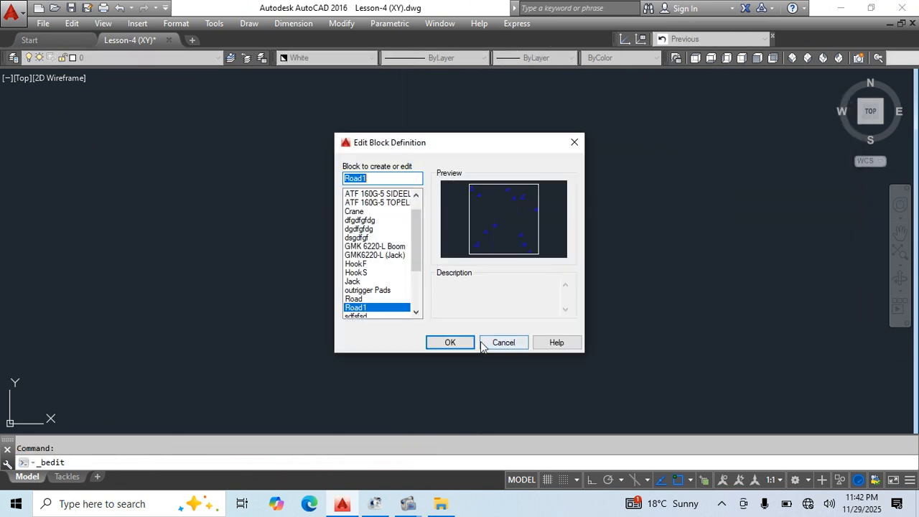
pyautogui.click(464, 339)
# Add an XY parameter to the Road1 block from the square's lower-right corner to its upper-left corner.
pyautogui.scroll(-5, 461, 232)
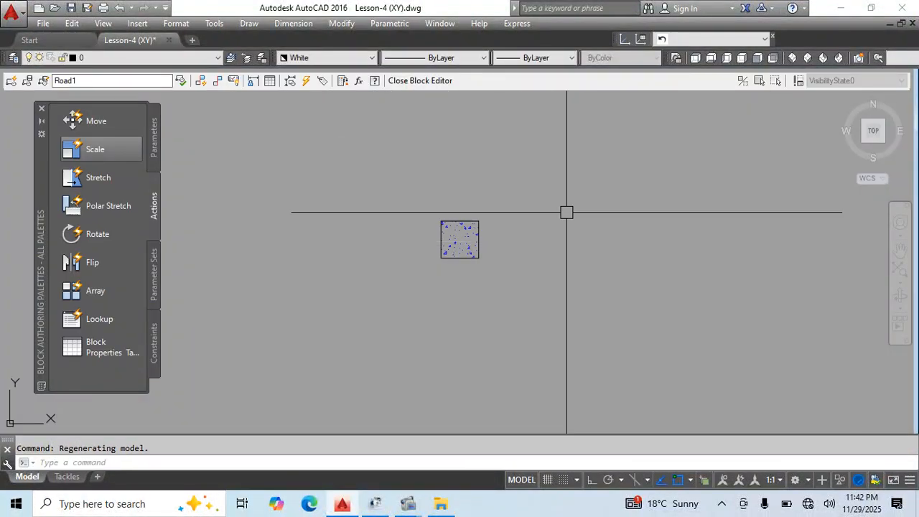
pyautogui.moveTo(537, 257); pyautogui.dragTo(472, 240, button='middle')
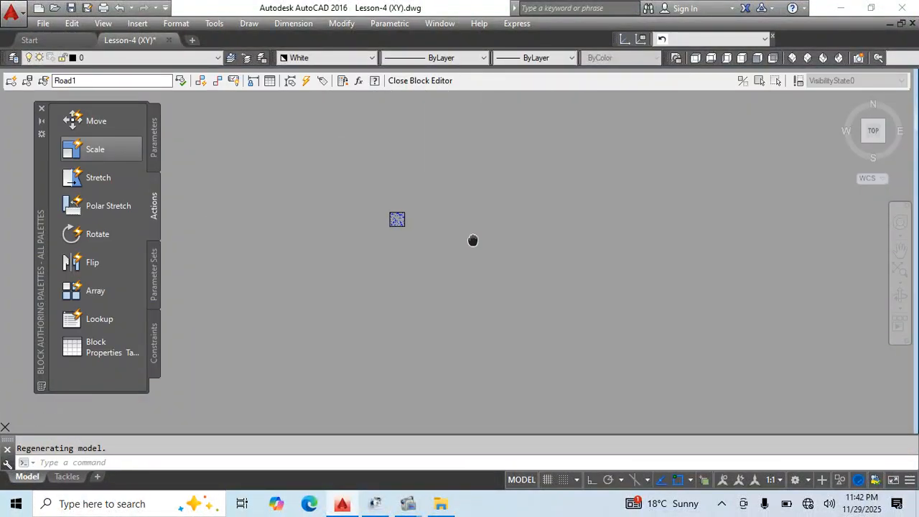
pyautogui.click(154, 141)
pyautogui.click(89, 207)
pyautogui.scroll(3, 287, 199)
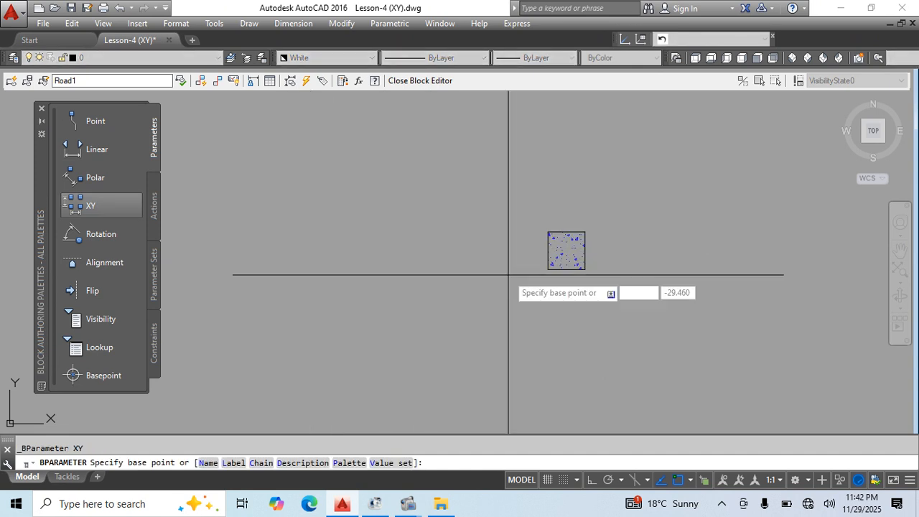
pyautogui.click(585, 270)
pyautogui.click(547, 269)
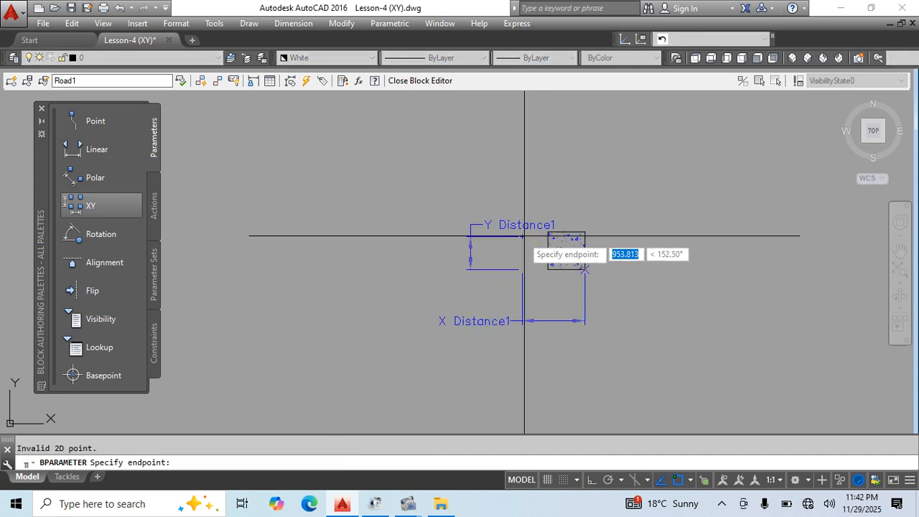
pyautogui.click(548, 232)
pyautogui.moveTo(563, 296); pyautogui.dragTo(507, 290, button='middle')
pyautogui.scroll(4, 531, 258)
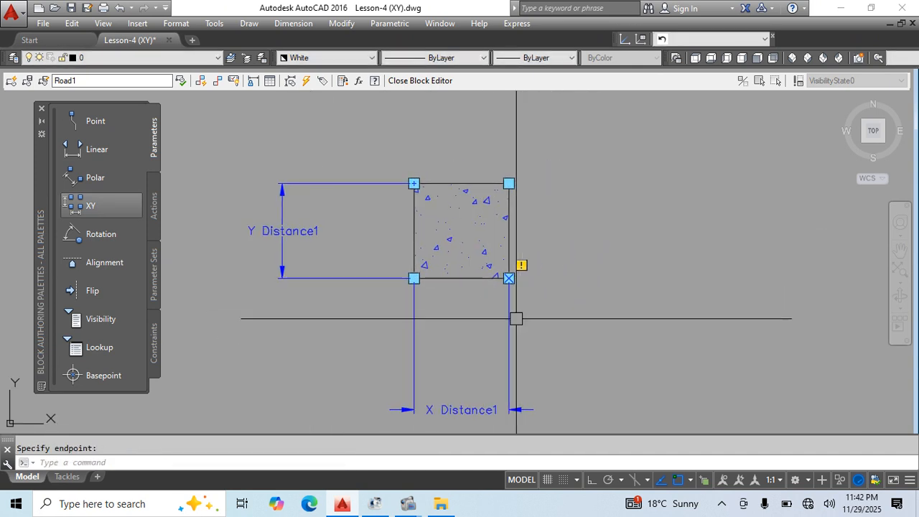
# Add a Stretch action to the XY parameter's lower-right point, framing the square's right side and selecting the geometry there to stretch.
pyautogui.click(155, 205)
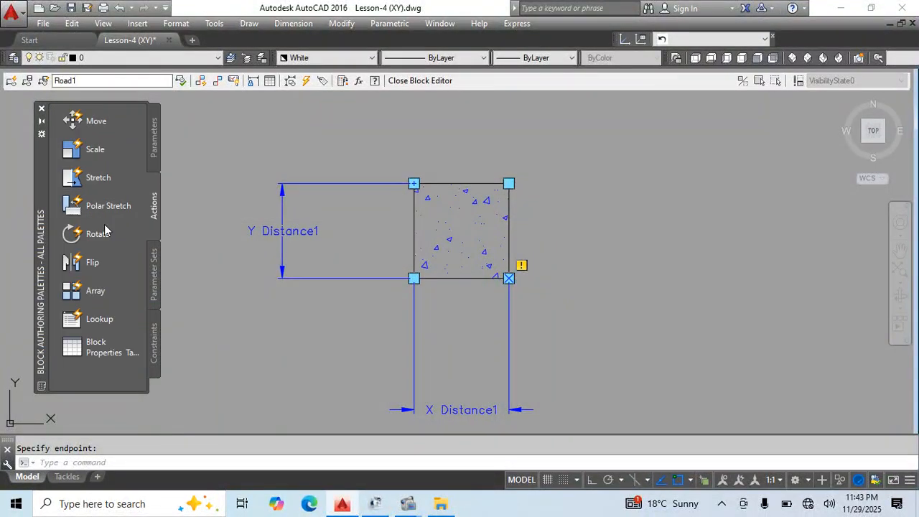
pyautogui.click(98, 180)
pyautogui.click(510, 319)
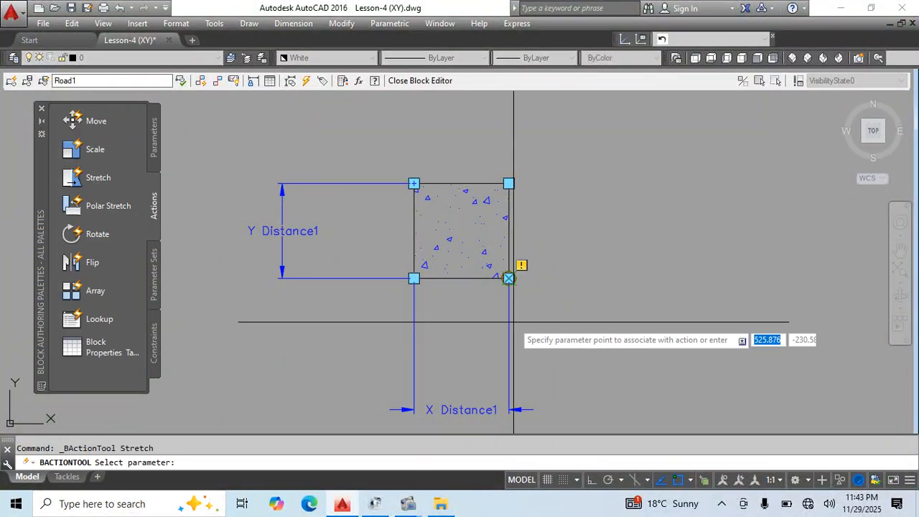
pyautogui.click(509, 278)
pyautogui.click(555, 154)
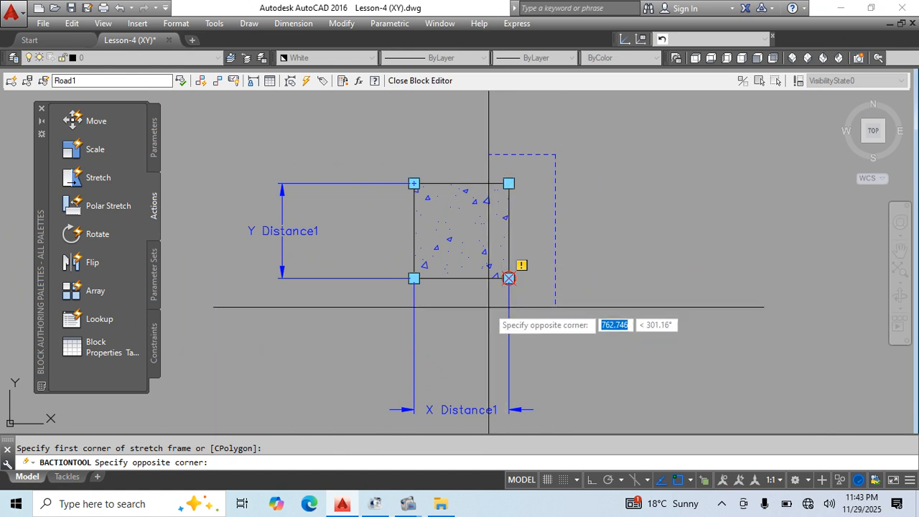
pyautogui.click(465, 312)
pyautogui.click(539, 176)
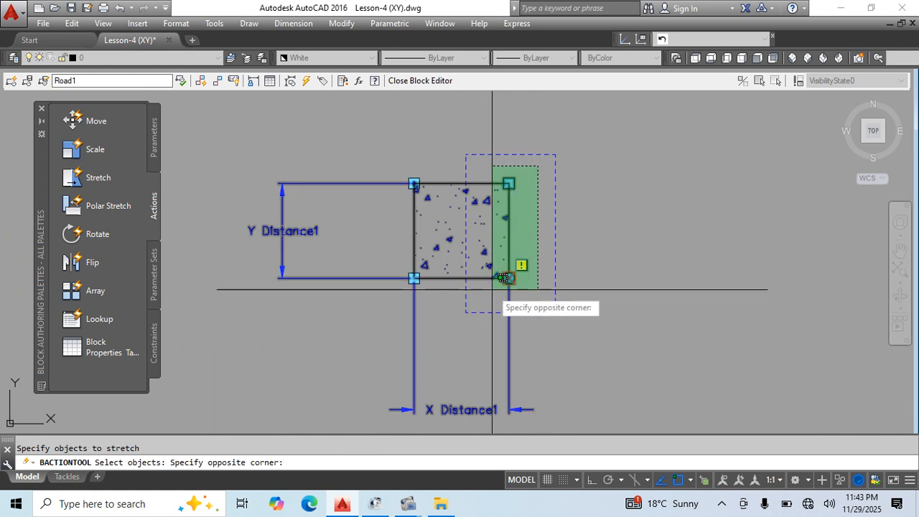
pyautogui.click(470, 285)
pyautogui.press('Return')
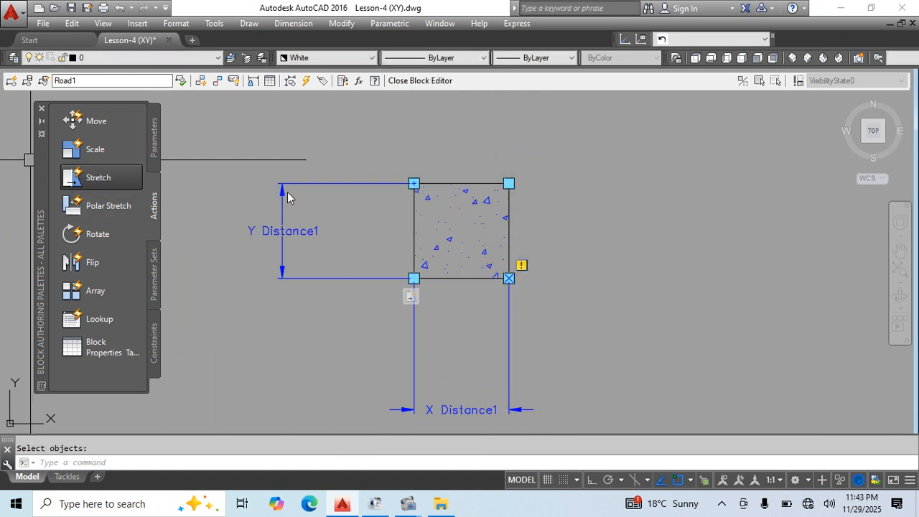
# Add a second Stretch action to the XY parameter's upper-left point, framing the square's top side and selecting the geometry there.
pyautogui.click(98, 177)
pyautogui.click(283, 244)
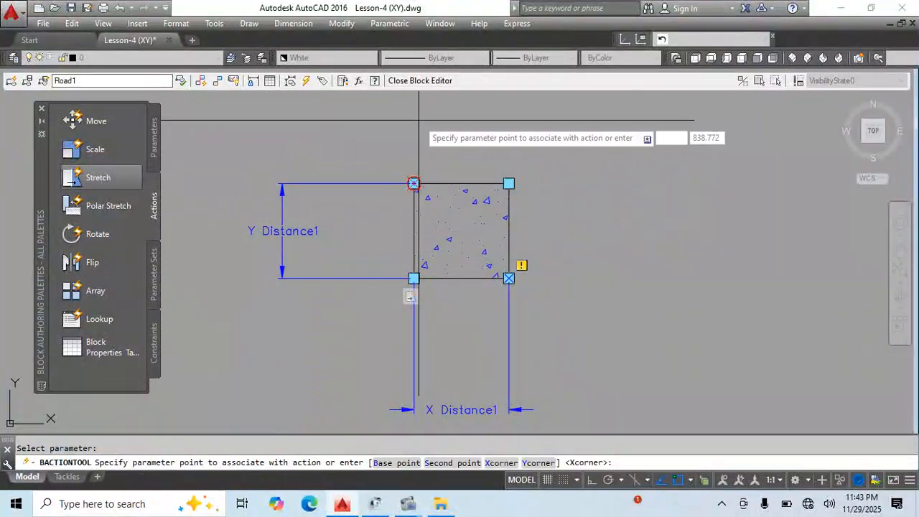
pyautogui.click(414, 184)
pyautogui.click(550, 144)
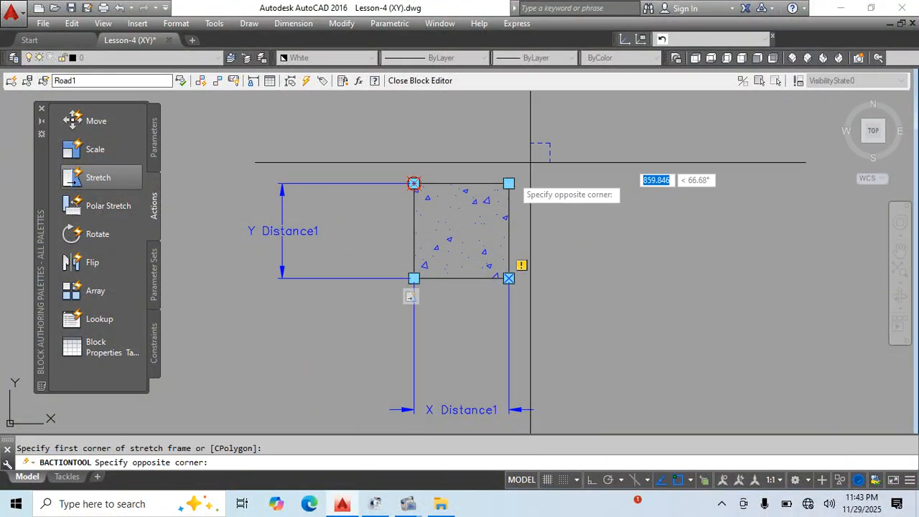
pyautogui.click(371, 209)
pyautogui.click(538, 157)
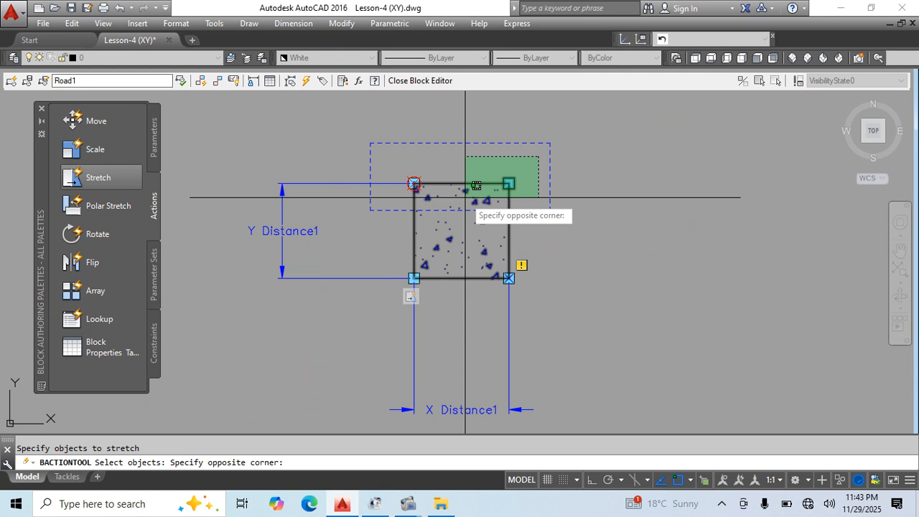
pyautogui.click(391, 191)
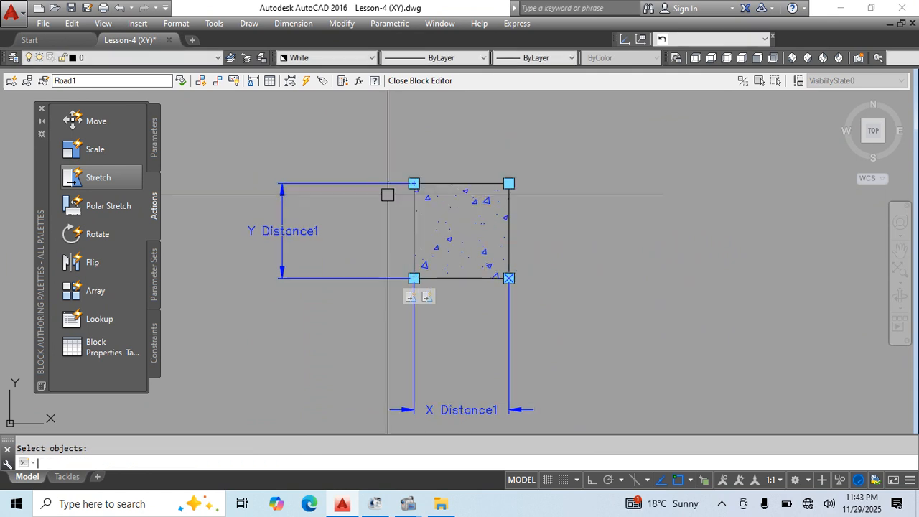
# Limit the XY parameter's grip display to 2 grips and close the Block Editor, saving the changes to Road1.
pyautogui.moveTo(519, 293); pyautogui.dragTo(520, 264, button='middle')
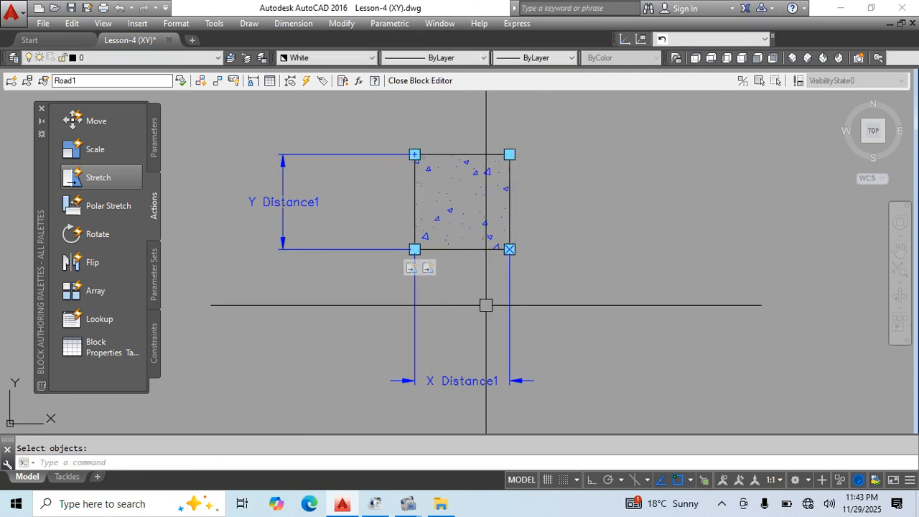
pyautogui.rightClick(509, 249)
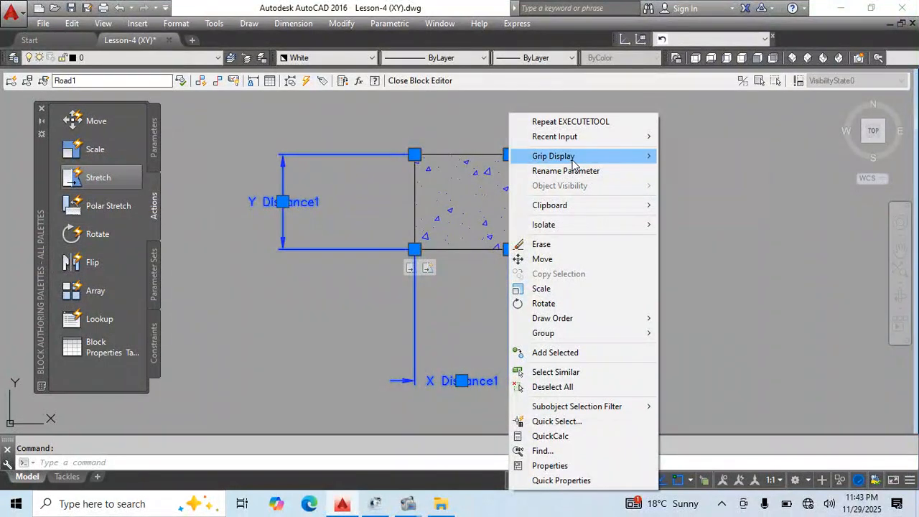
pyautogui.moveTo(573, 164)
pyautogui.click(680, 183)
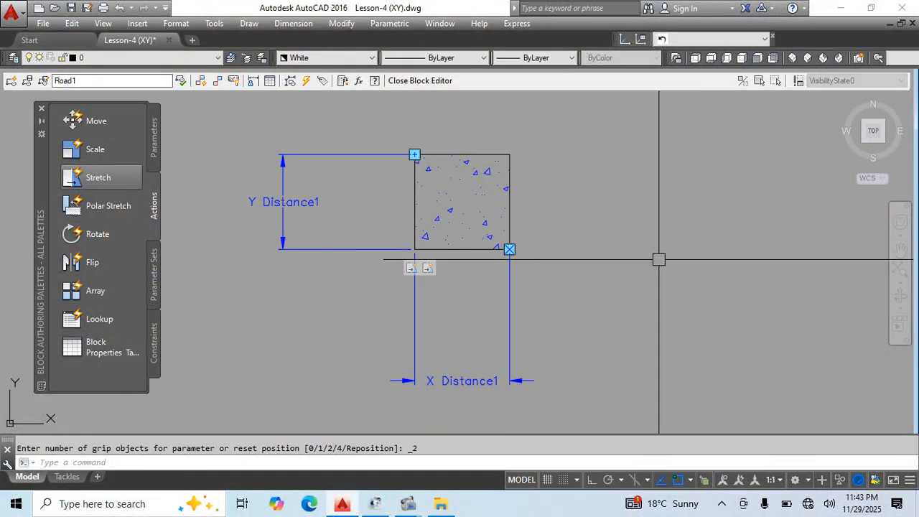
pyautogui.write('bc')
pyautogui.press('Return')
pyautogui.press('Return')
# Test the Road1 block by stretching its top edge upward and its right edge outward with Ortho toggled on.
pyautogui.click(459, 250)
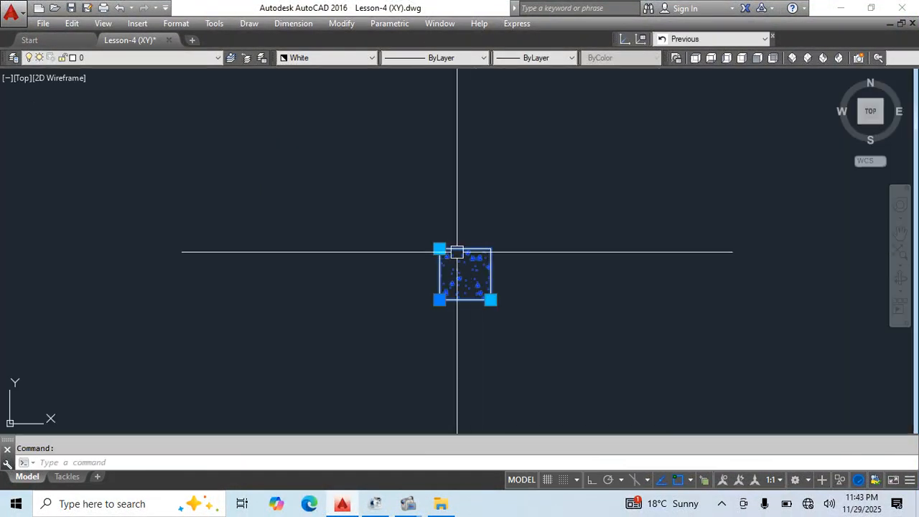
pyautogui.click(439, 248)
pyautogui.click(591, 480)
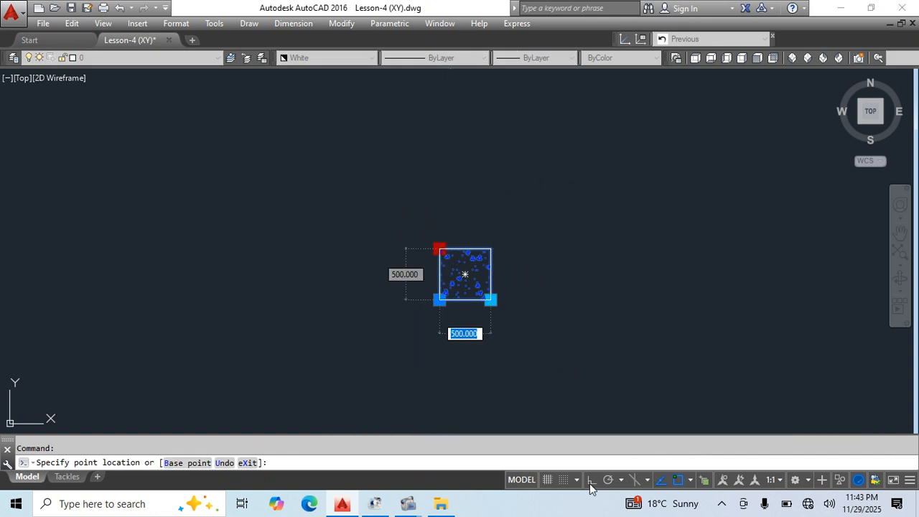
pyautogui.click(381, 110)
pyautogui.click(490, 299)
pyautogui.click(788, 299)
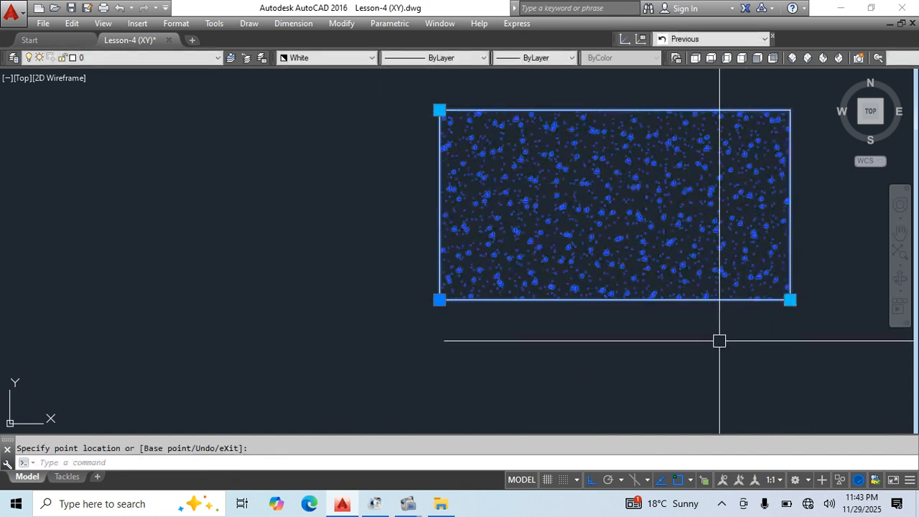
# Undo the test stretches of the Road1 block.
pyautogui.hotkey('ctrl', 'z')
pyautogui.hotkey('ctrl', 'z')
pyautogui.hotkey('ctrl', 'z')
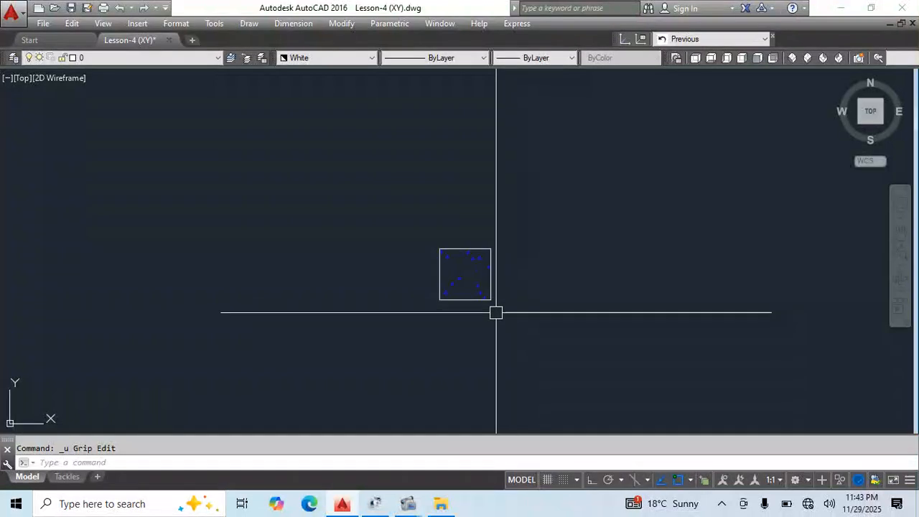
# Reopen Road1 in the Block Editor and set the XY parameter's horizontal value type to List.
pyautogui.doubleClick(440, 281)
pyautogui.click(433, 347)
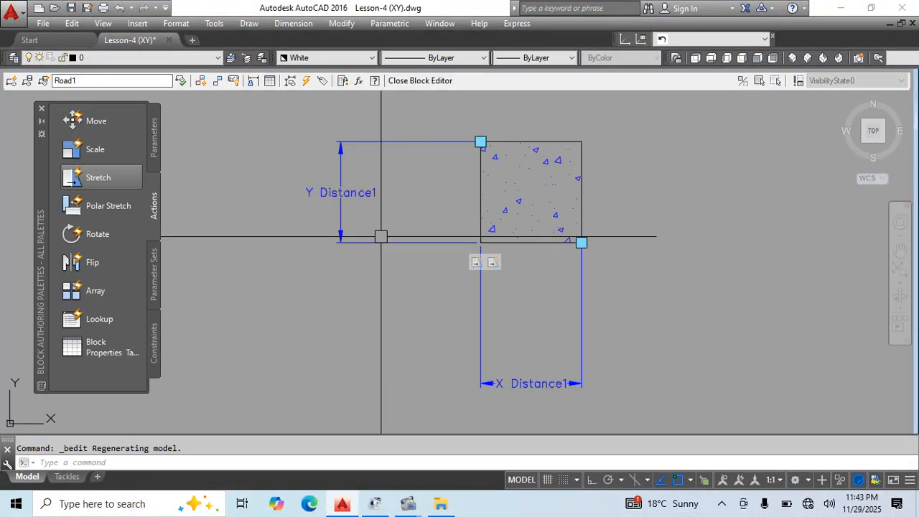
pyautogui.click(327, 194)
pyautogui.hotkey('ctrl', '1')
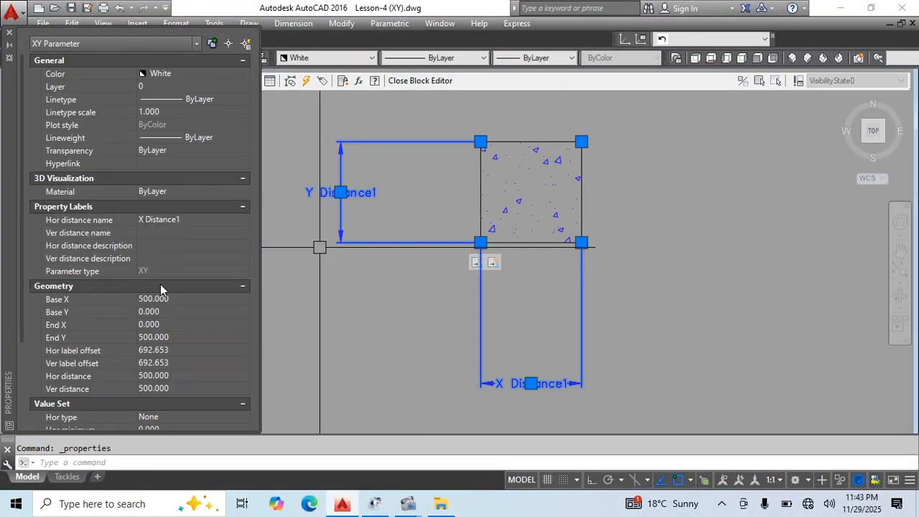
pyautogui.click(163, 303)
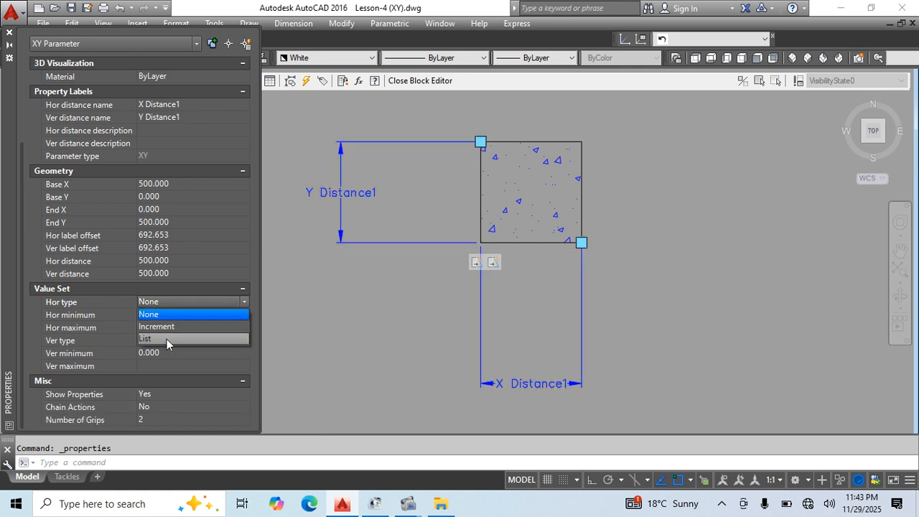
pyautogui.click(166, 339)
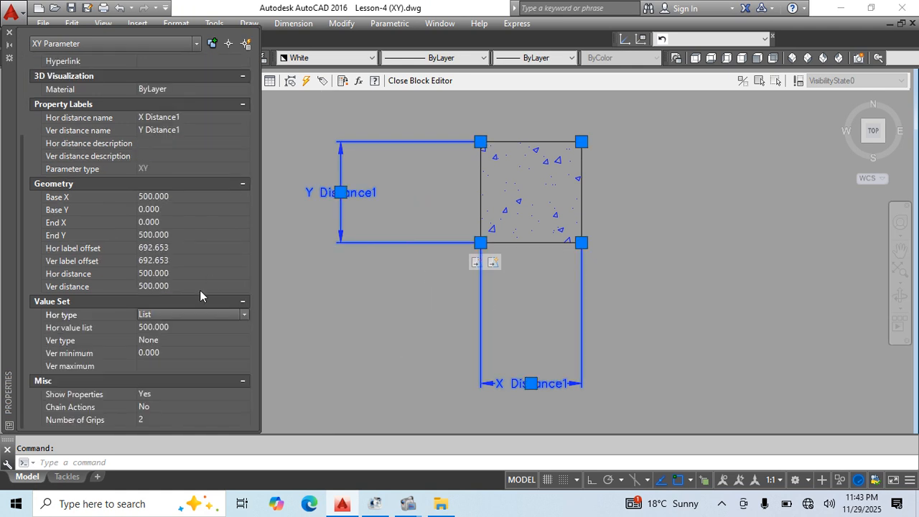
pyautogui.click(200, 328)
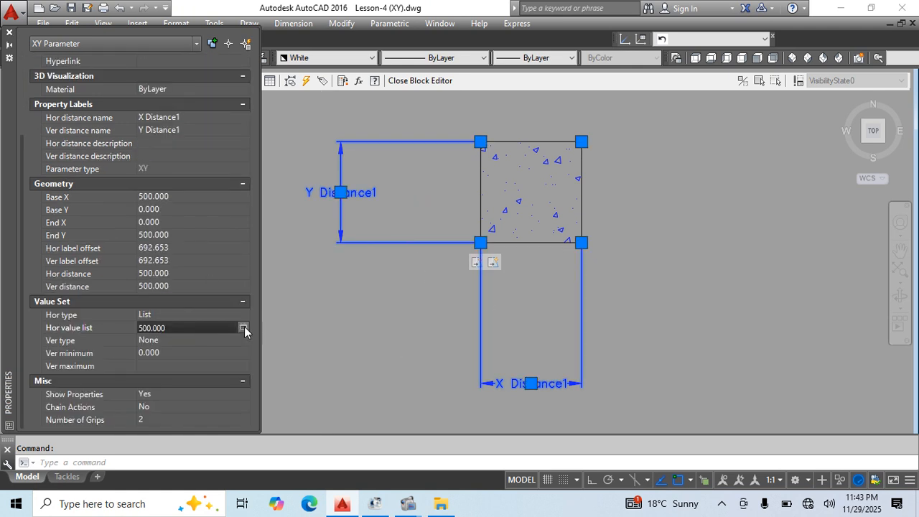
pyautogui.click(244, 327)
# Set the XY parameter's vertical value type to List and add the distances 750, 1000, 1250 and 1500.
pyautogui.click(232, 338)
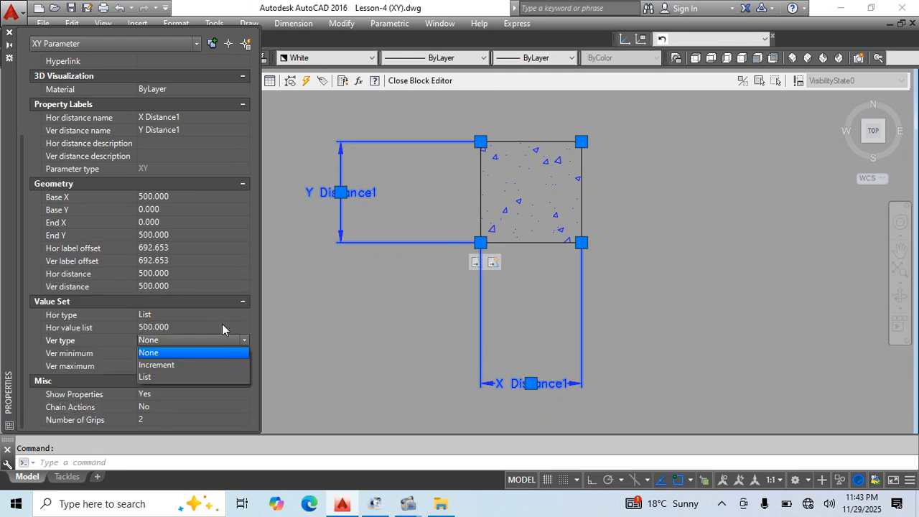
pyautogui.click(222, 342)
pyautogui.click(222, 341)
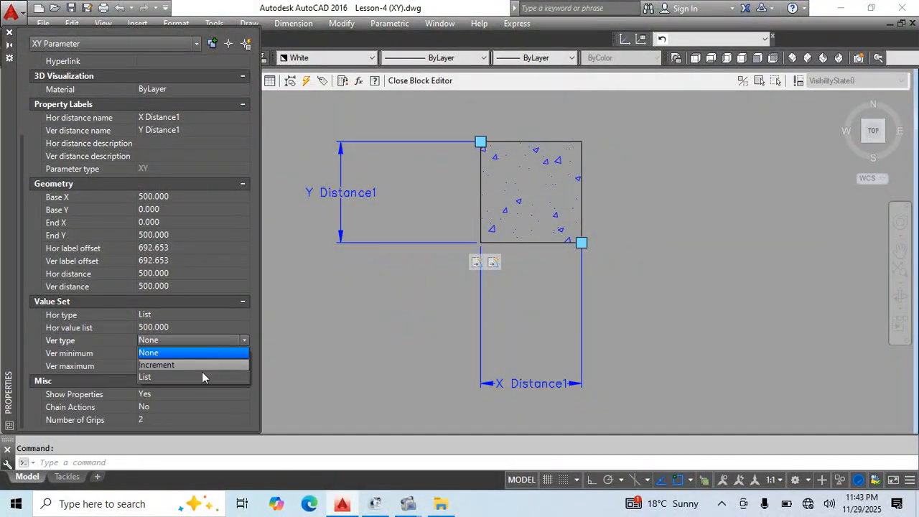
pyautogui.click(202, 374)
pyautogui.click(242, 367)
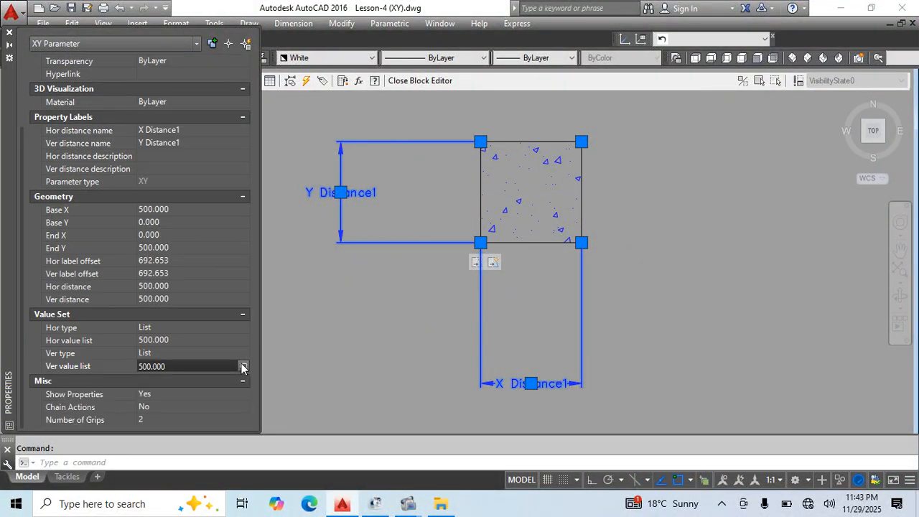
pyautogui.click(243, 365)
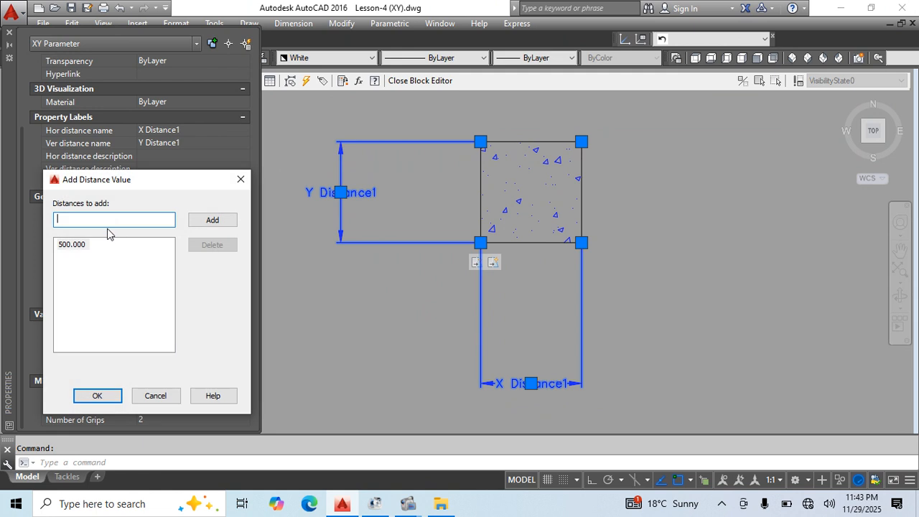
pyautogui.write('70')
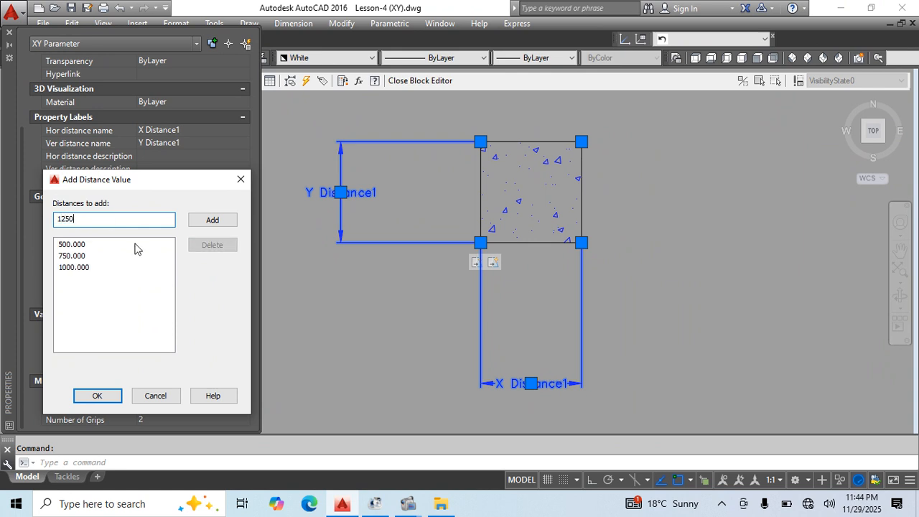
pyautogui.press('Return')
pyautogui.write('1')
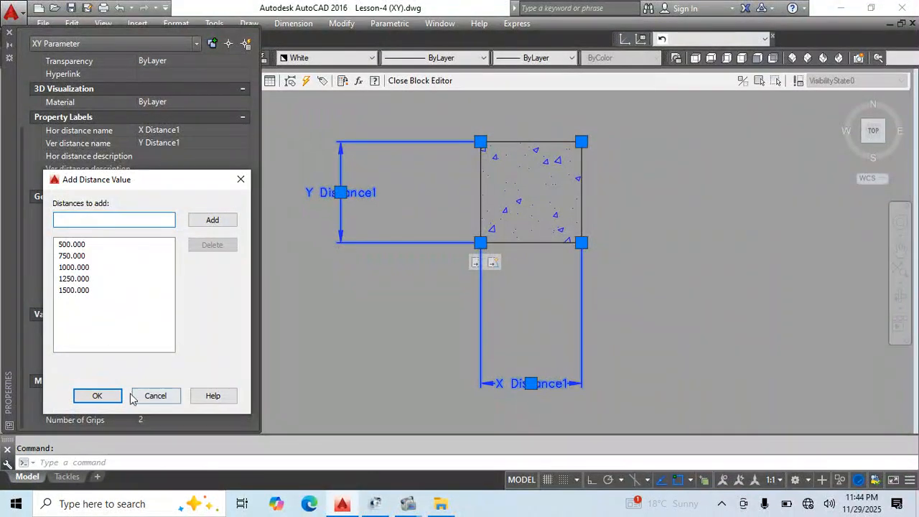
pyautogui.click(97, 395)
# Close the parameter's properties and leave the Block Editor, saving the changes to Road1.
pyautogui.click(8, 34)
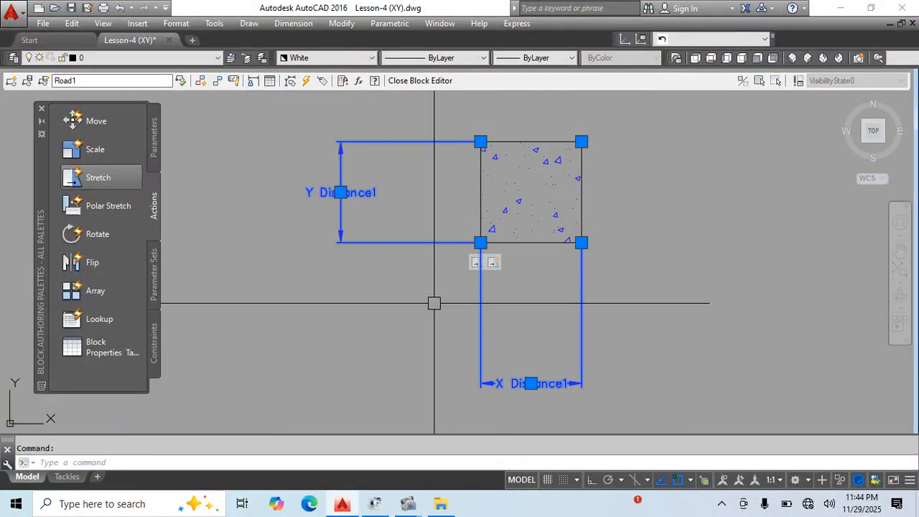
pyautogui.press('Escape')
pyautogui.press('Return')
pyautogui.press('Return')
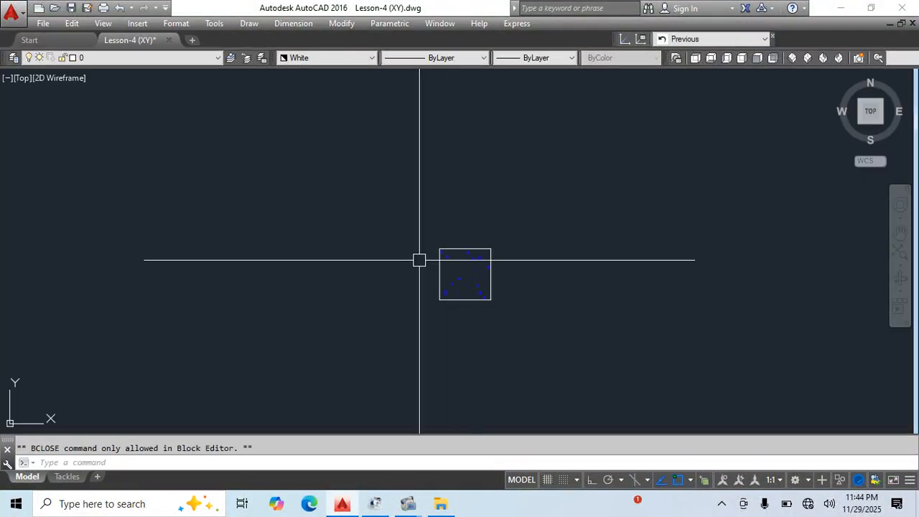
# Stretch the Road1 block upward from its top-left grip to the 1500 height.
pyautogui.click(437, 249)
pyautogui.click(440, 245)
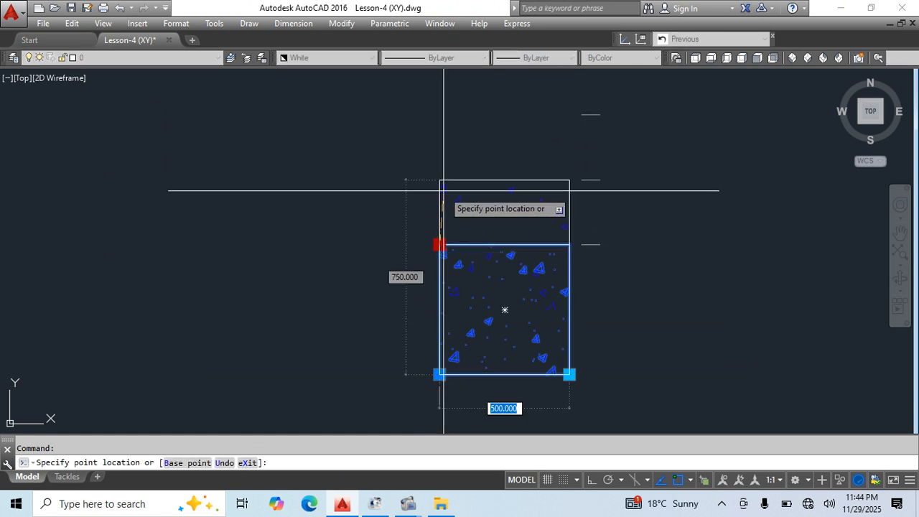
pyautogui.moveTo(447, 117); pyautogui.dragTo(439, 216, button='middle')
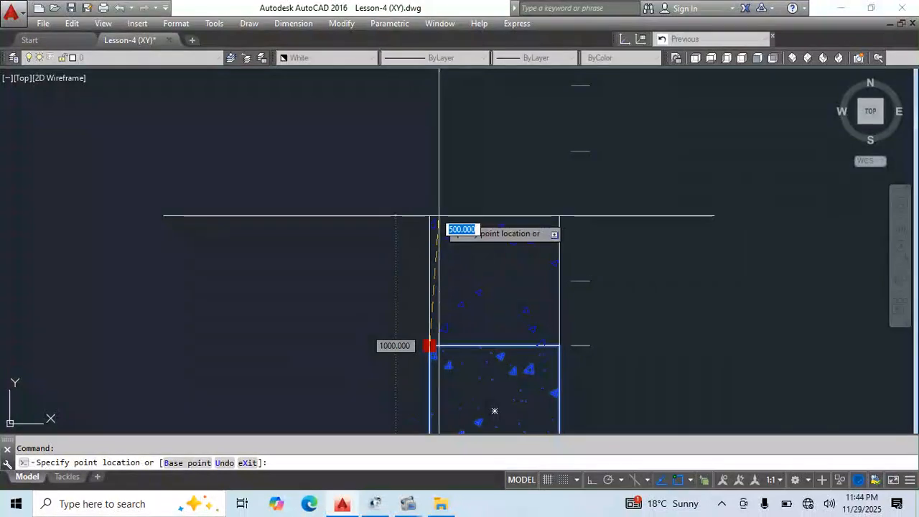
pyautogui.click(441, 110)
# Turn on Ortho mode and try to stretch the Road1 block horizontally to the right from its lower-right grip.
pyautogui.scroll(-7, 421, 274)
pyautogui.moveTo(452, 325); pyautogui.dragTo(356, 317, button='middle')
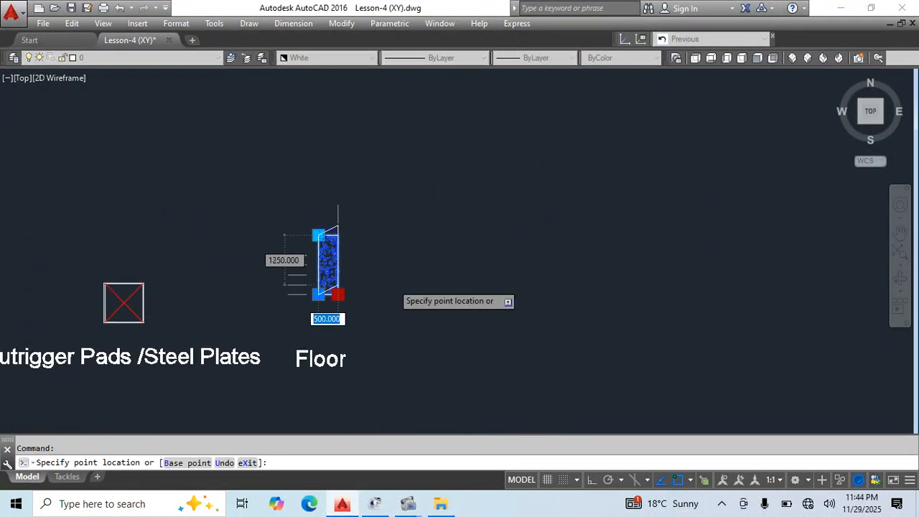
pyautogui.scroll(-5, 335, 293)
pyautogui.click(590, 480)
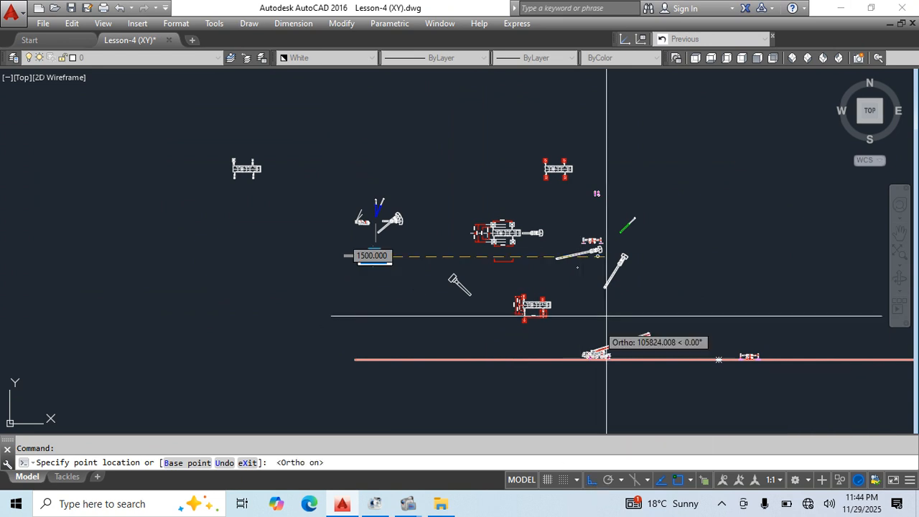
pyautogui.press('Escape')
pyautogui.scroll(8, 378, 242)
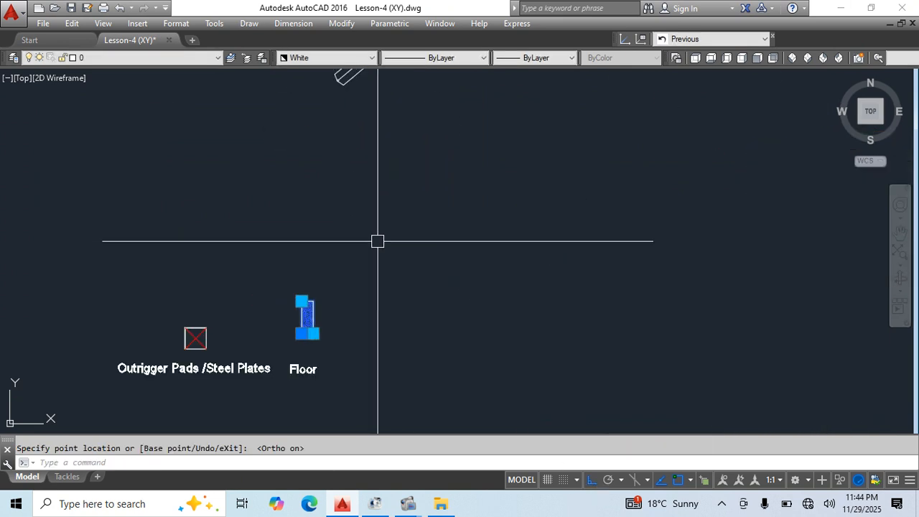
pyautogui.click(313, 334)
pyautogui.click(674, 355)
pyautogui.scroll(4, 320, 335)
pyautogui.scroll(4, 467, 349)
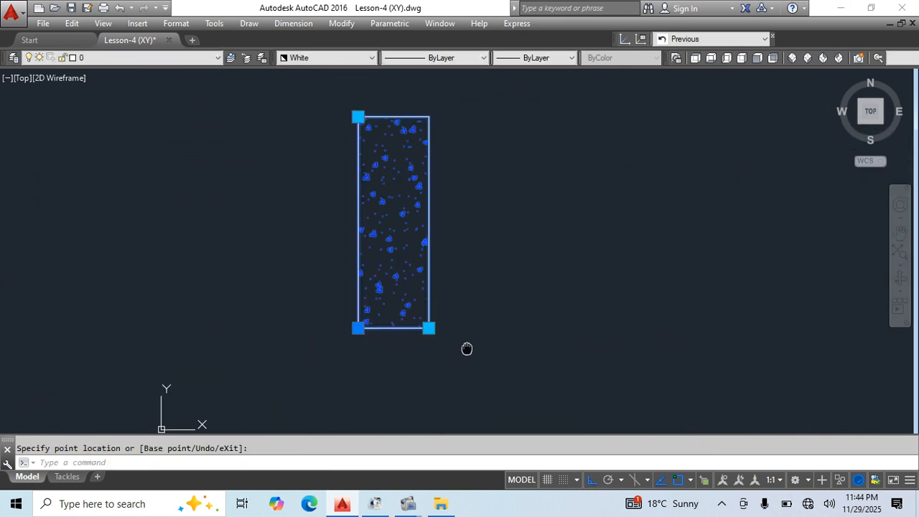
# Open the Road1 block in the Block Editor and display the properties of its XY parameter.
pyautogui.press('Escape')
pyautogui.press('Escape')
pyautogui.click(431, 275)
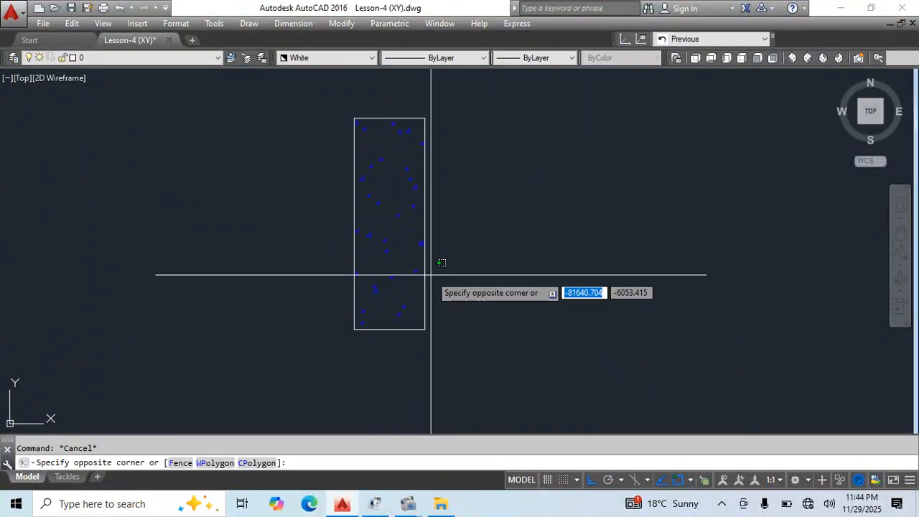
pyautogui.press('Escape')
pyautogui.doubleClick(400, 278)
pyautogui.click(444, 344)
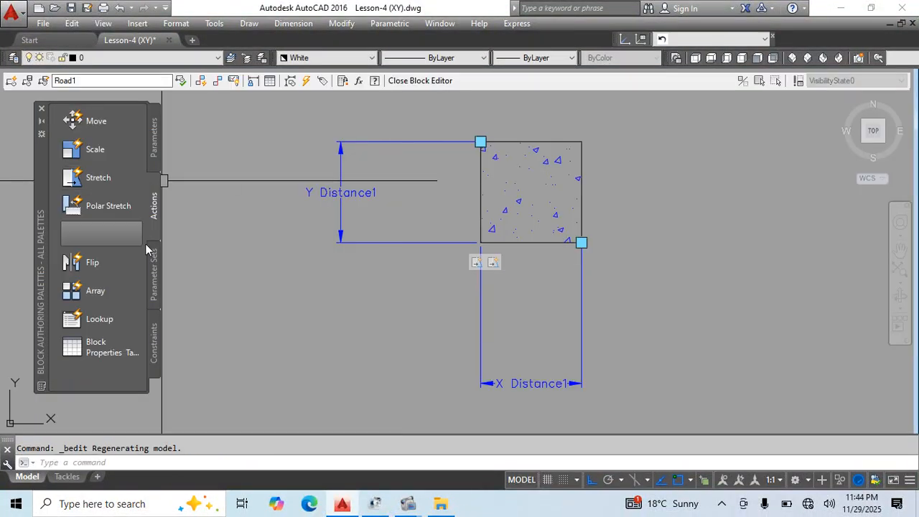
pyautogui.hotkey('ctrl', '1')
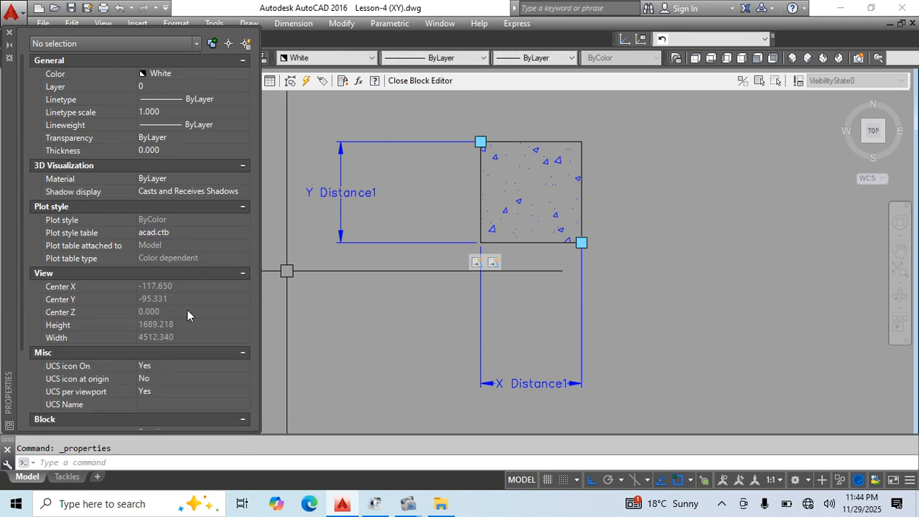
pyautogui.scroll(-3, 188, 316)
pyautogui.click(444, 242)
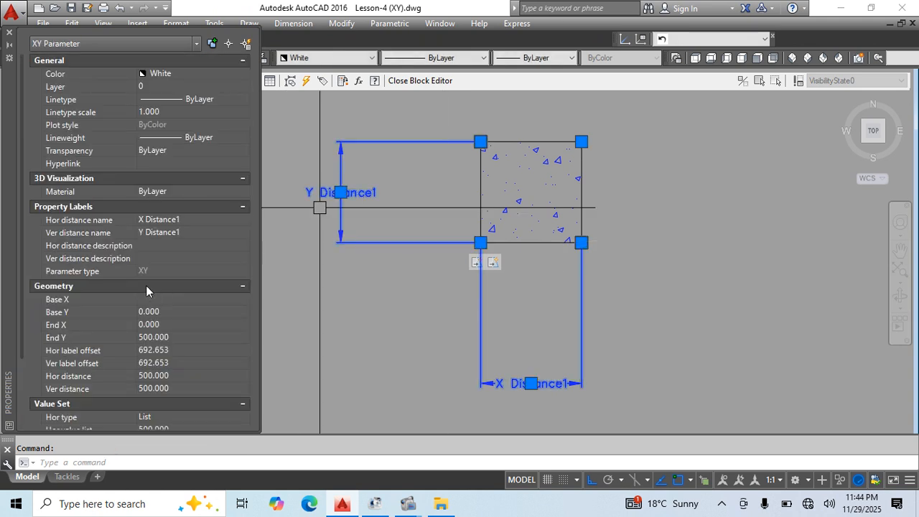
pyautogui.scroll(-3, 146, 285)
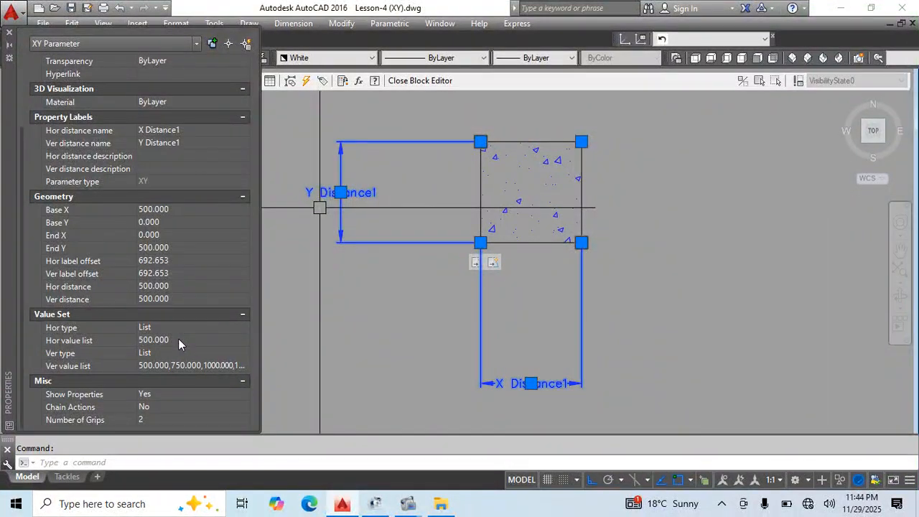
# Try Increment and then List as the XY parameter's horizontal value type.
pyautogui.click(179, 339)
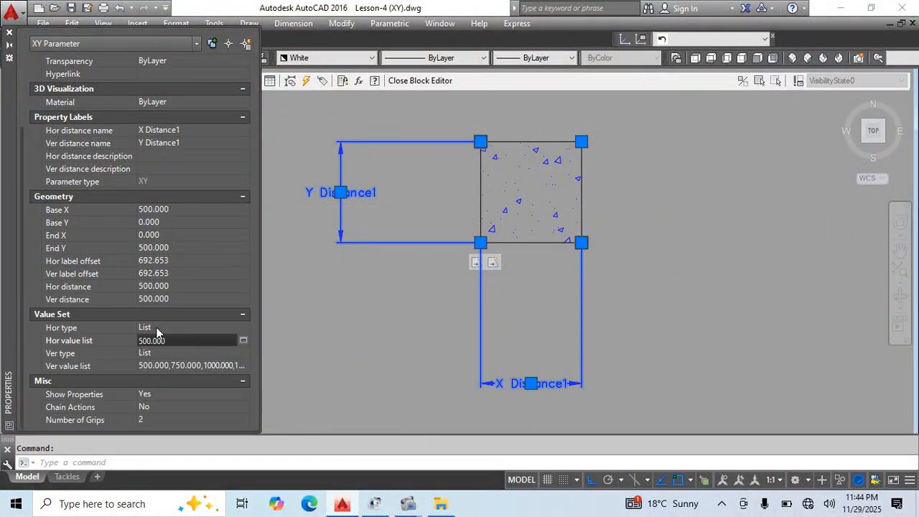
pyautogui.click(158, 350)
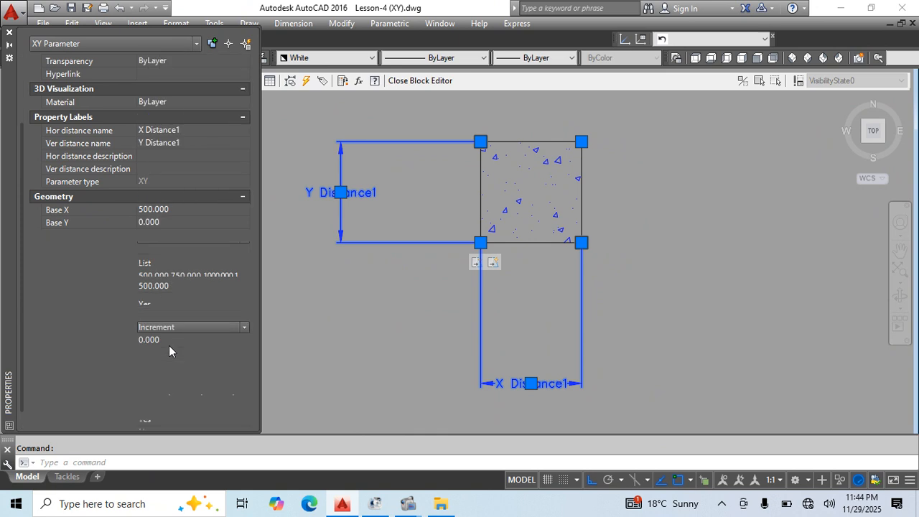
pyautogui.click(281, 344)
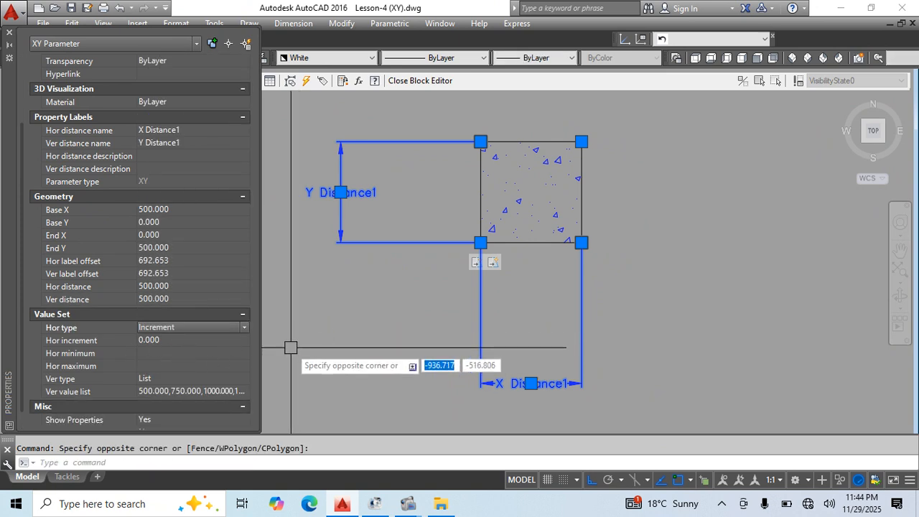
pyautogui.press('Escape')
pyautogui.click(391, 242)
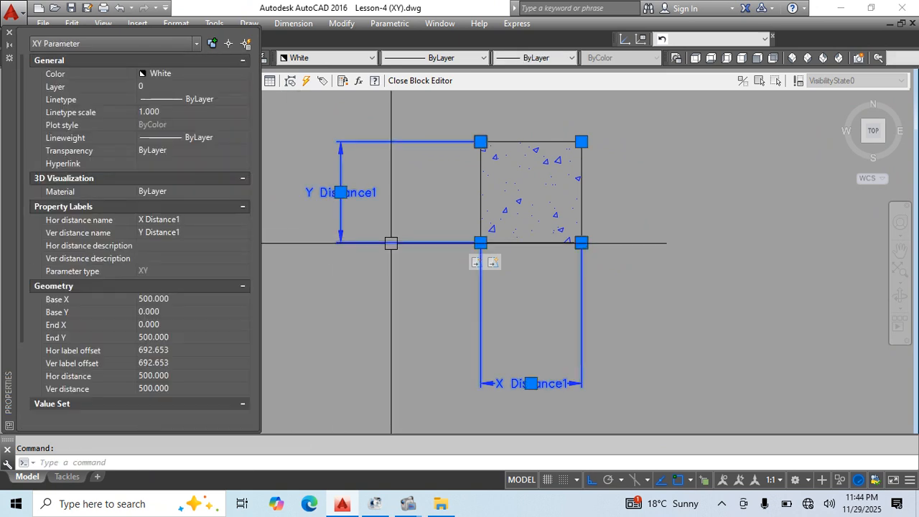
pyautogui.scroll(-3, 167, 299)
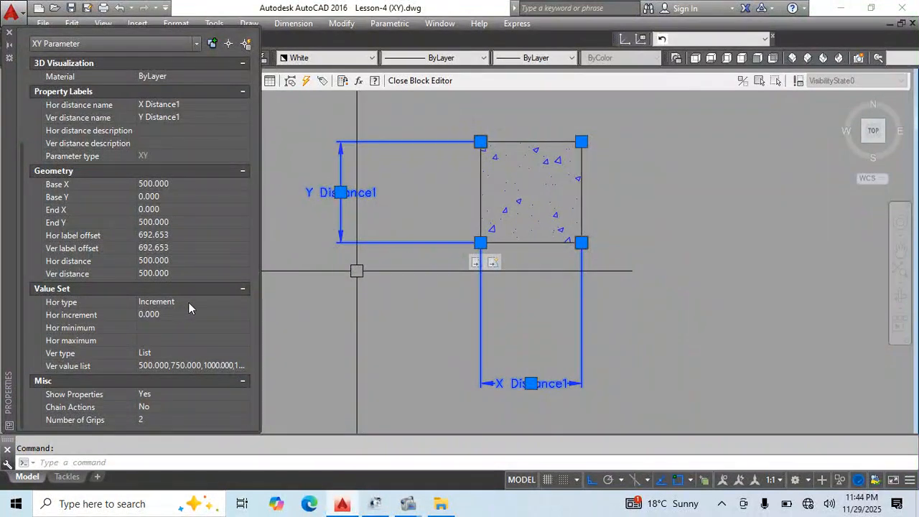
pyautogui.click(187, 302)
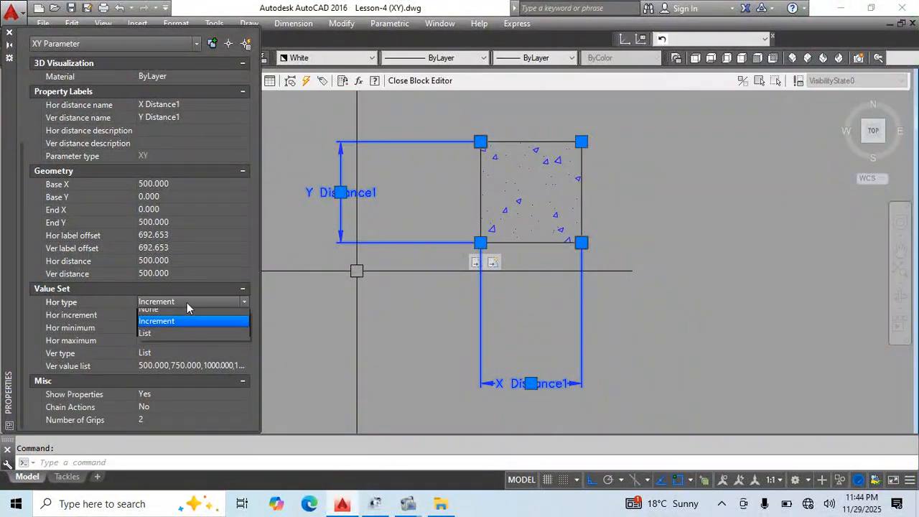
pyautogui.click(162, 339)
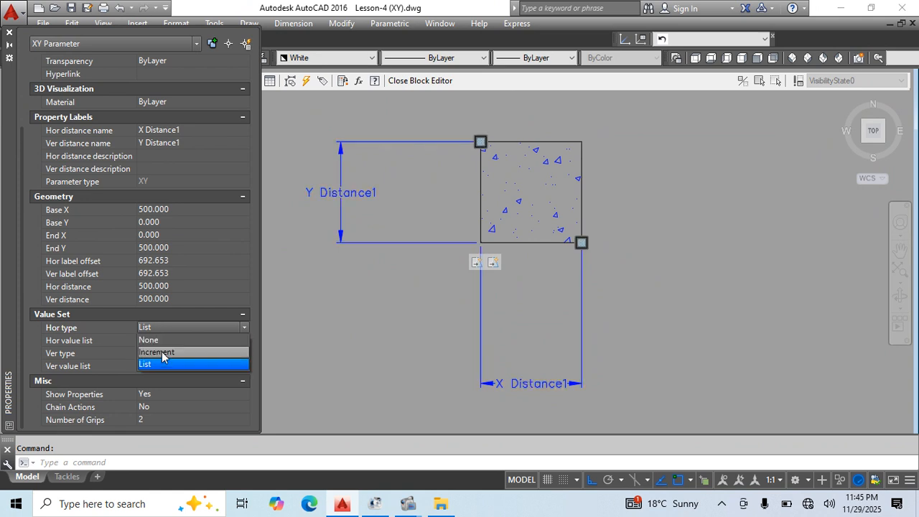
# Set the XY parameter's horizontal value type to None and close the Block Editor, saving the changes to Road1.
pyautogui.click(169, 341)
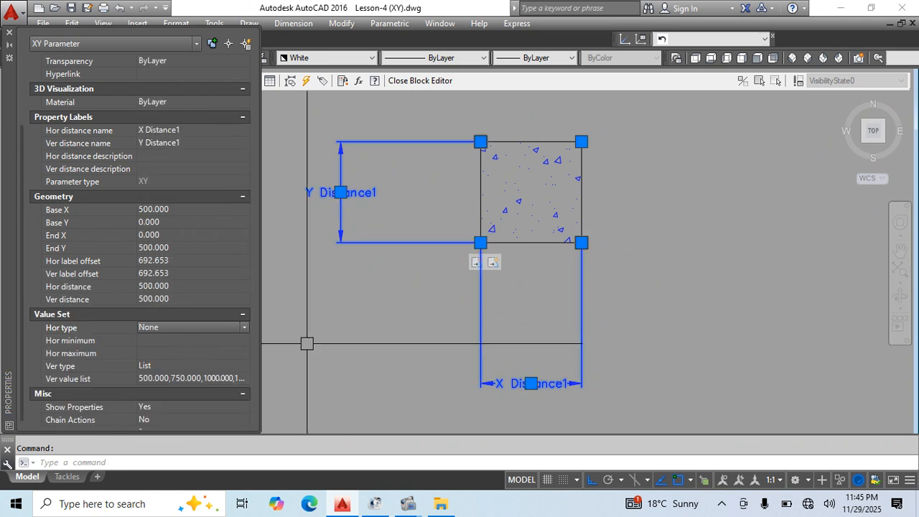
pyautogui.press('Escape')
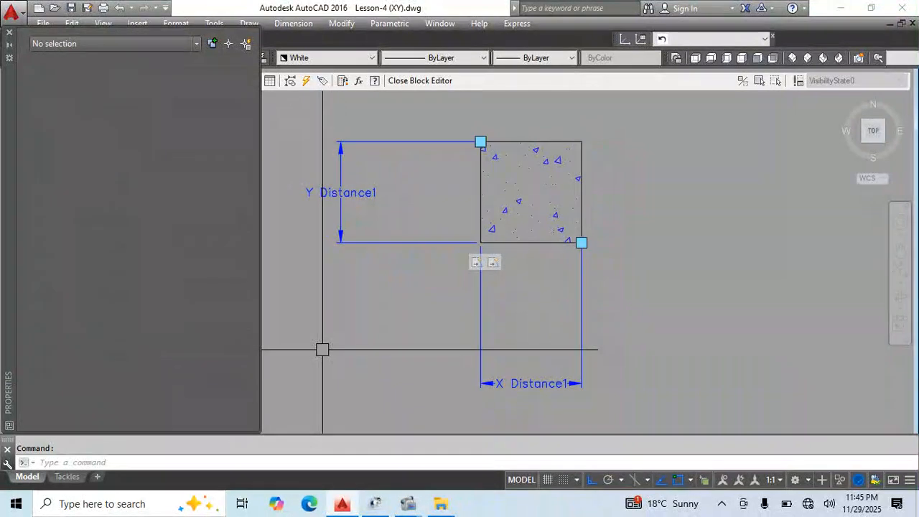
pyautogui.write('bc')
pyautogui.press('Return')
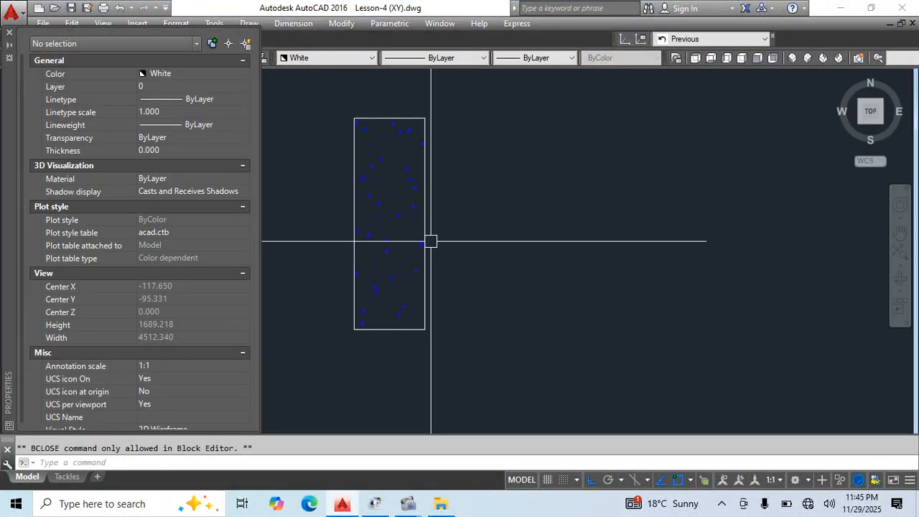
# Stretch the Road1 block horizontally to about 1216 wide and reduce its height to 500.
pyautogui.click(416, 331)
pyautogui.click(425, 329)
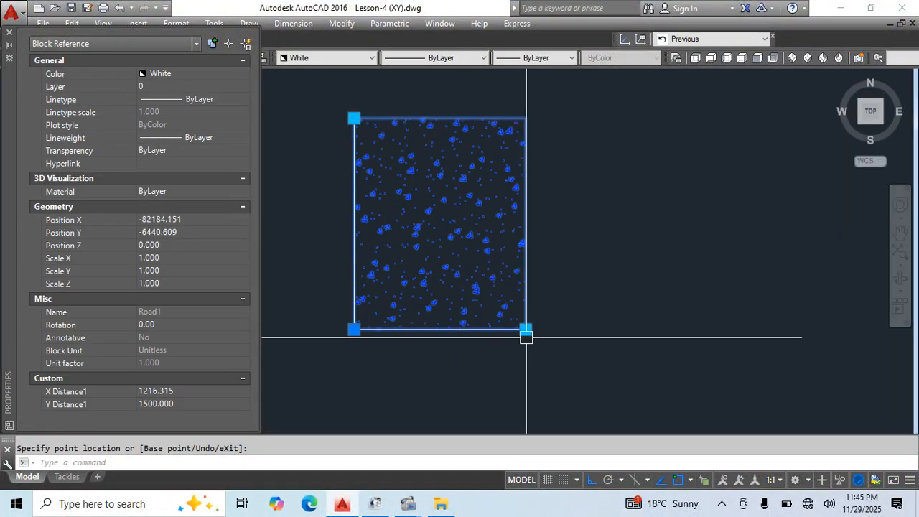
pyautogui.click(10, 33)
pyautogui.scroll(-4, 372, 191)
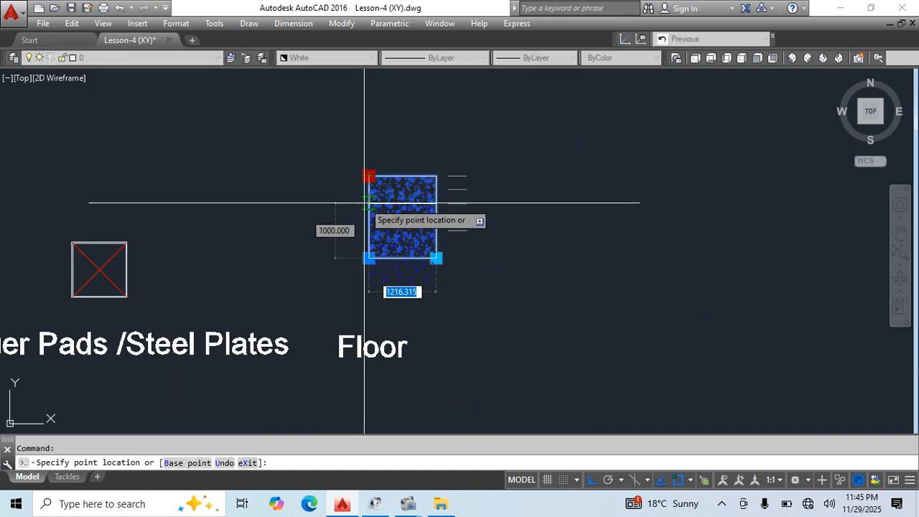
pyautogui.click(369, 231)
# Stretch the Road1 block from its lower-right grip far to the right into a long floor strip.
pyautogui.click(436, 257)
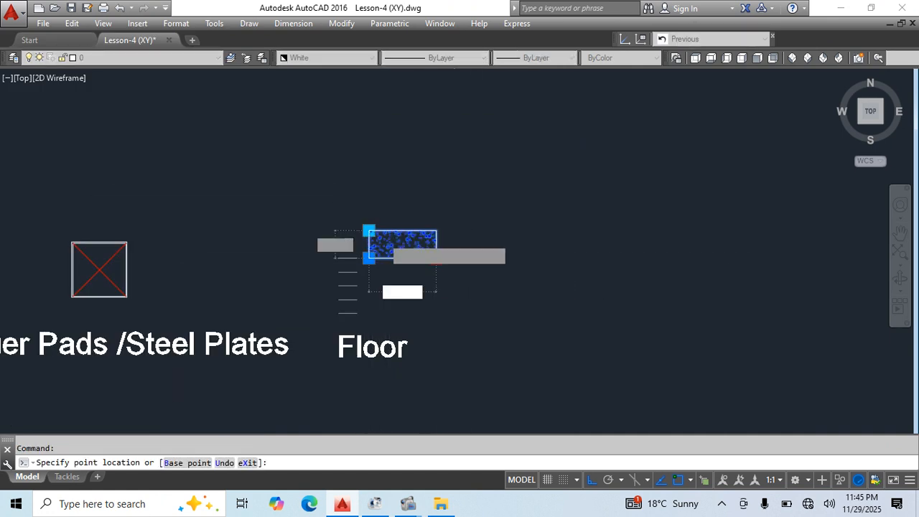
pyautogui.scroll(-10, 431, 258)
pyautogui.moveTo(548, 293); pyautogui.dragTo(167, 263, button='middle')
pyautogui.click(797, 298)
pyautogui.moveTo(315, 314); pyautogui.dragTo(525, 232, button='middle')
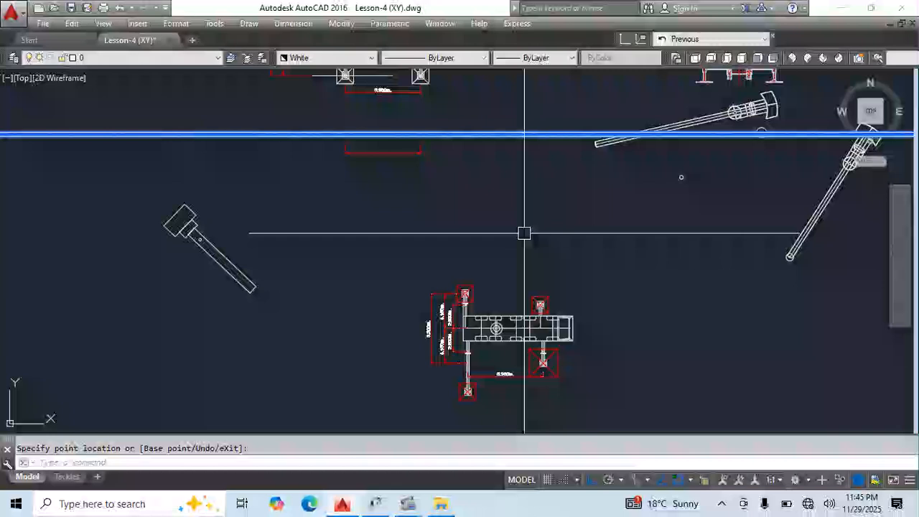
pyautogui.press('Escape')
# Move the long Road1 strip onto the existing ground line beneath the mobile crane's side view.
pyautogui.click(498, 119)
pyautogui.click(457, 165)
pyautogui.press('Return')
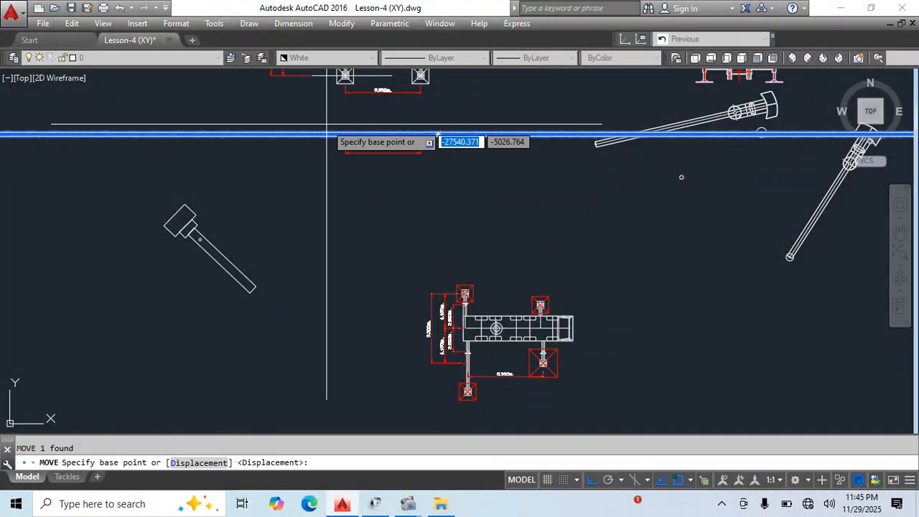
pyautogui.click(327, 129)
pyautogui.scroll(-3, 380, 168)
pyautogui.moveTo(548, 379); pyautogui.dragTo(438, 237, button='middle')
pyautogui.scroll(17, 499, 257)
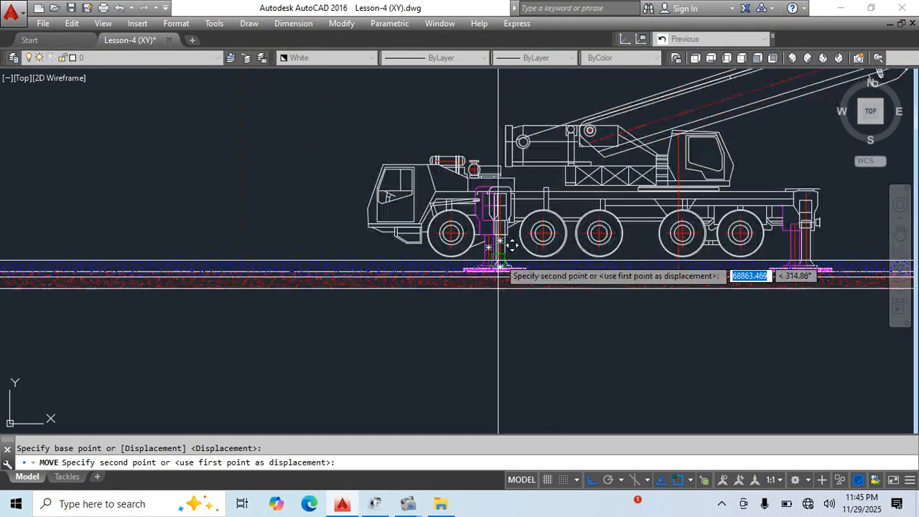
pyautogui.click(712, 218)
# Move the Road1 strip into the empty area below the crane's ground line.
pyautogui.scroll(-9, 707, 220)
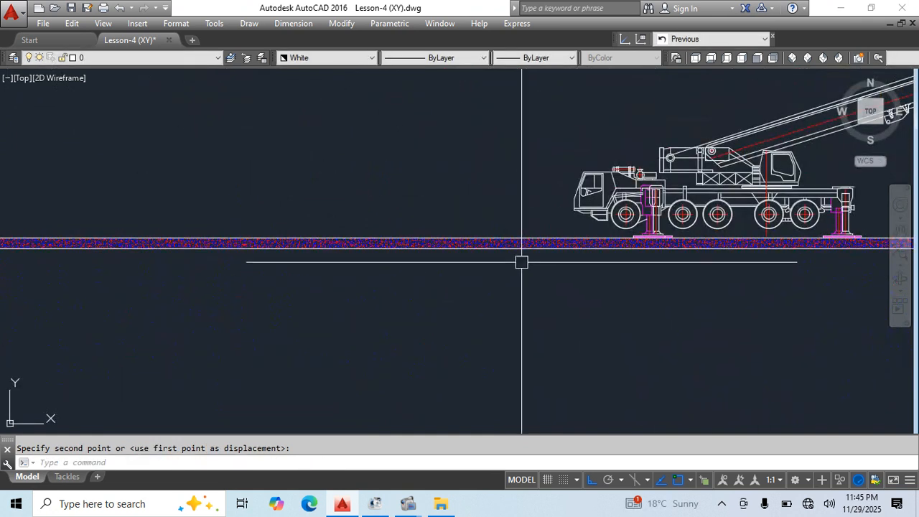
pyautogui.click(528, 245)
pyautogui.moveTo(556, 322); pyautogui.dragTo(534, 125, button='middle')
pyautogui.scroll(-8, 485, 244)
pyautogui.write('m')
pyautogui.press('Return')
pyautogui.click(548, 249)
pyautogui.press('Escape')
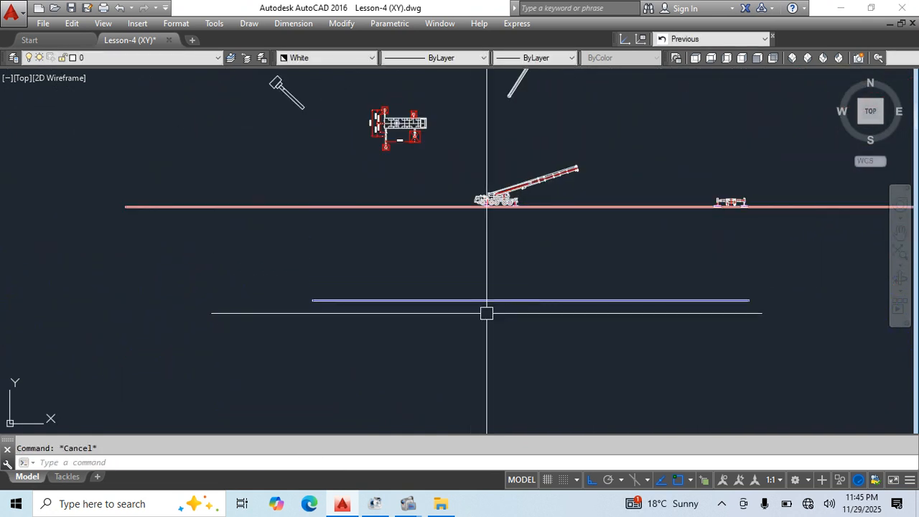
# Shorten the Road1 strip in stages from its right-end grip to about 690 wide.
pyautogui.click(748, 302)
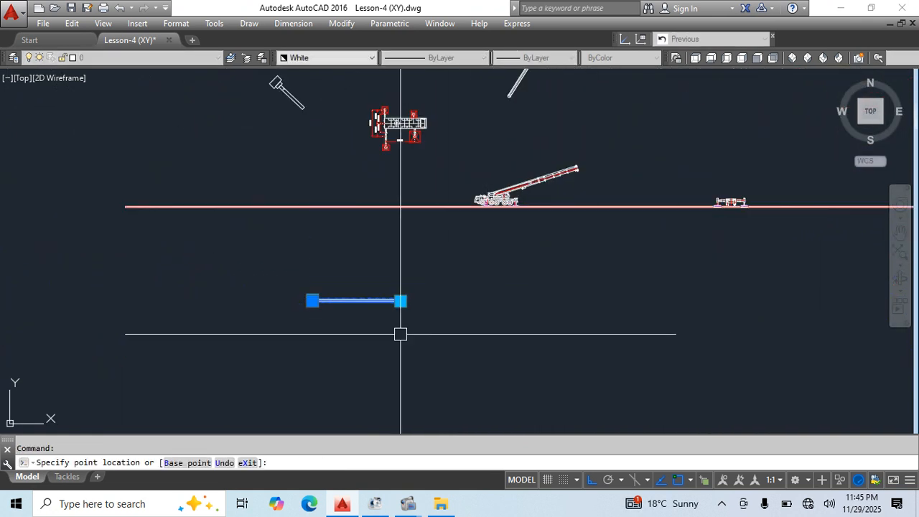
pyautogui.click(400, 332)
pyautogui.scroll(8, 368, 296)
pyautogui.click(585, 332)
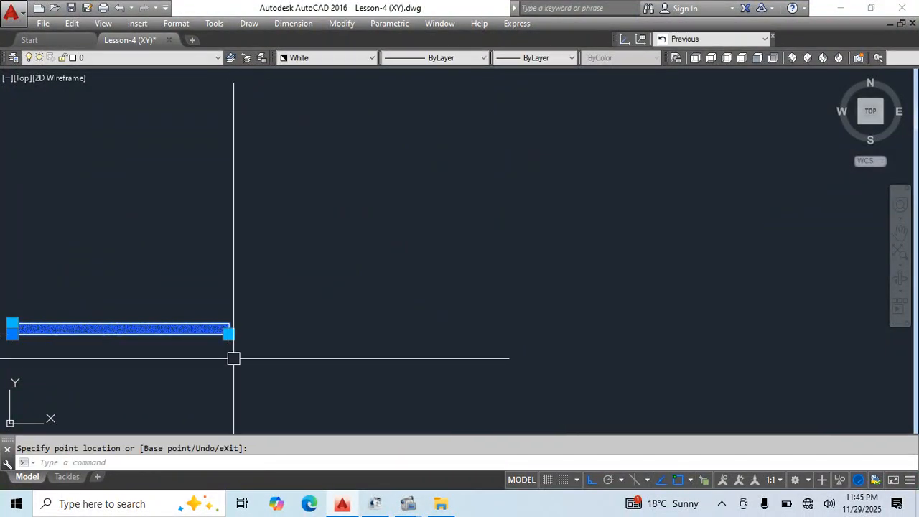
pyautogui.moveTo(232, 357); pyautogui.dragTo(621, 340, button='middle')
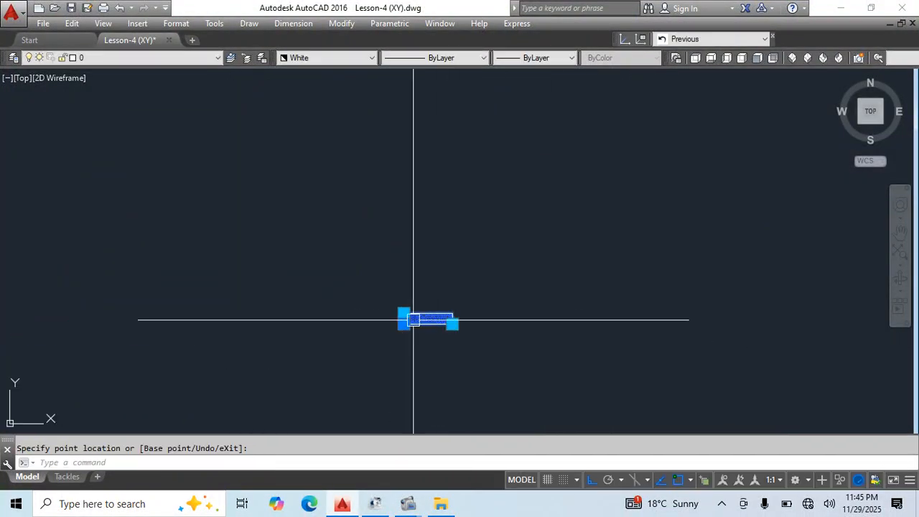
pyautogui.scroll(8, 423, 318)
pyautogui.click(369, 316)
pyautogui.press('Escape')
pyautogui.scroll(-3, 506, 230)
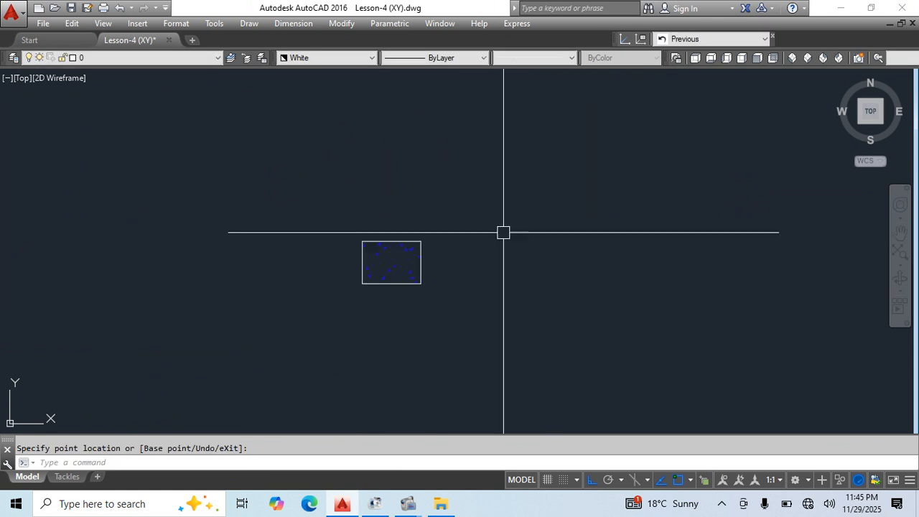
# Stretch the shortened Road1 block horizontally to the right again into a long strip.
pyautogui.moveTo(422, 272); pyautogui.dragTo(570, 278, button='middle')
pyautogui.scroll(-3, 570, 278)
pyautogui.scroll(3, 567, 273)
pyautogui.click(565, 270)
pyautogui.scroll(-3, 549, 280)
pyautogui.click(554, 283)
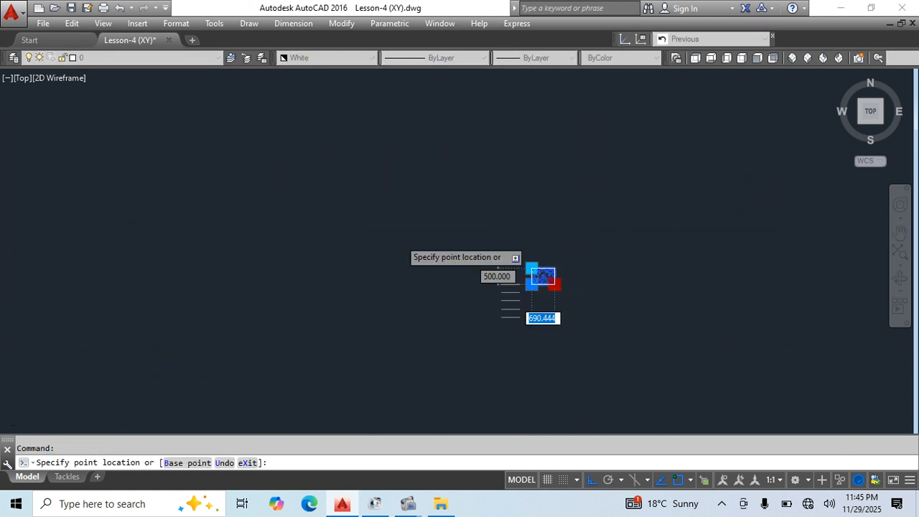
pyautogui.scroll(-3, 156, 198)
pyautogui.click(766, 282)
pyautogui.press('Escape')
# Reset the stretched Road1 block to its default size.
pyautogui.click(582, 226)
pyautogui.rightClick(567, 229)
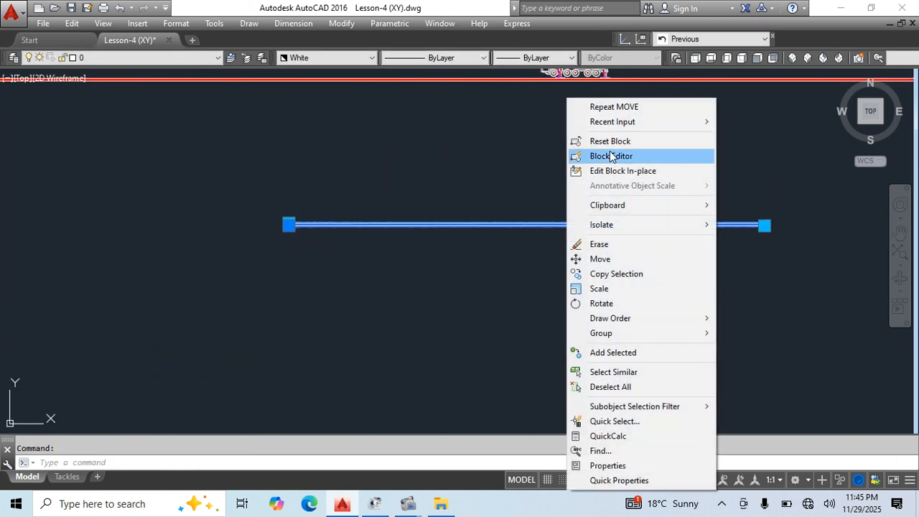
pyautogui.click(605, 137)
# Move the Road1 block with Ortho off to just above the Floor label, beside the outrigger pad block.
pyautogui.click(277, 259)
pyautogui.moveTo(277, 260); pyautogui.dragTo(323, 311, button='middle')
pyautogui.scroll(4, 323, 310)
pyautogui.write('m')
pyautogui.press('space')
pyautogui.click(386, 301)
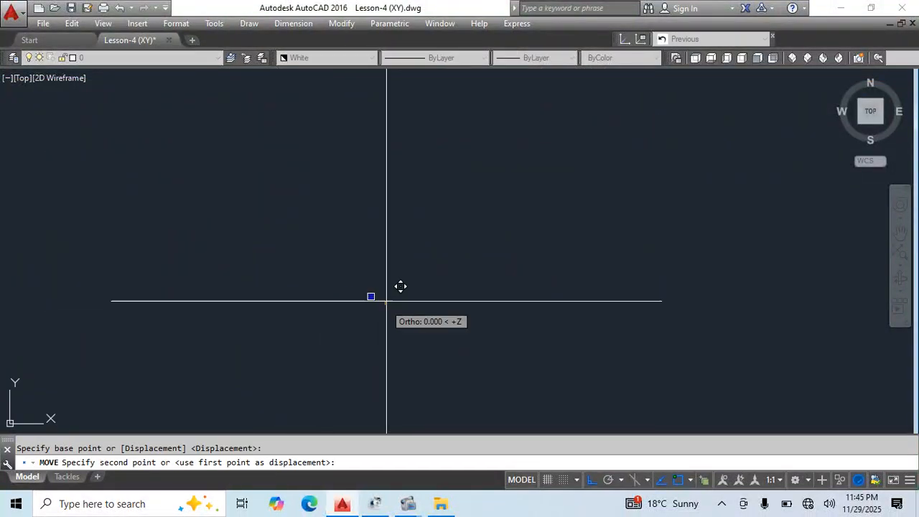
pyautogui.scroll(-5, 408, 217)
pyautogui.moveTo(407, 201); pyautogui.dragTo(415, 397, button='middle')
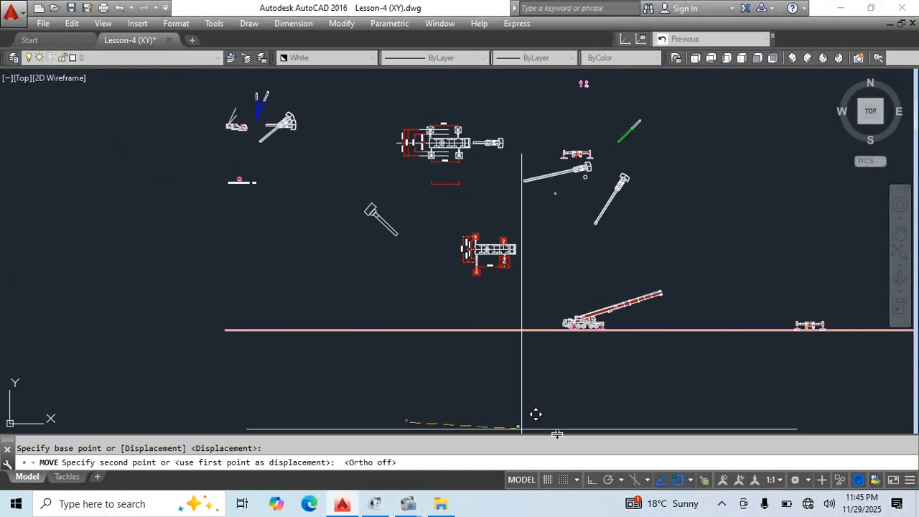
pyautogui.scroll(6, 237, 154)
pyautogui.click(450, 344)
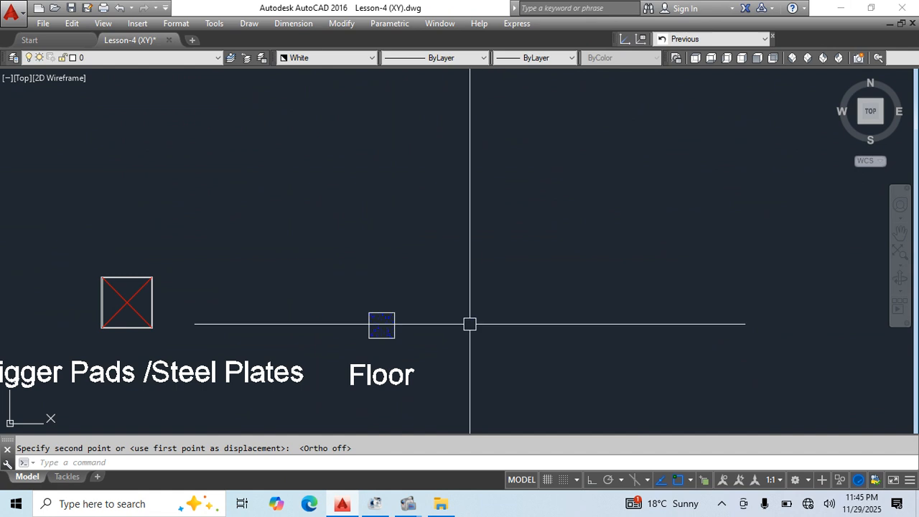
pyautogui.moveTo(470, 323); pyautogui.dragTo(518, 247, button='middle')
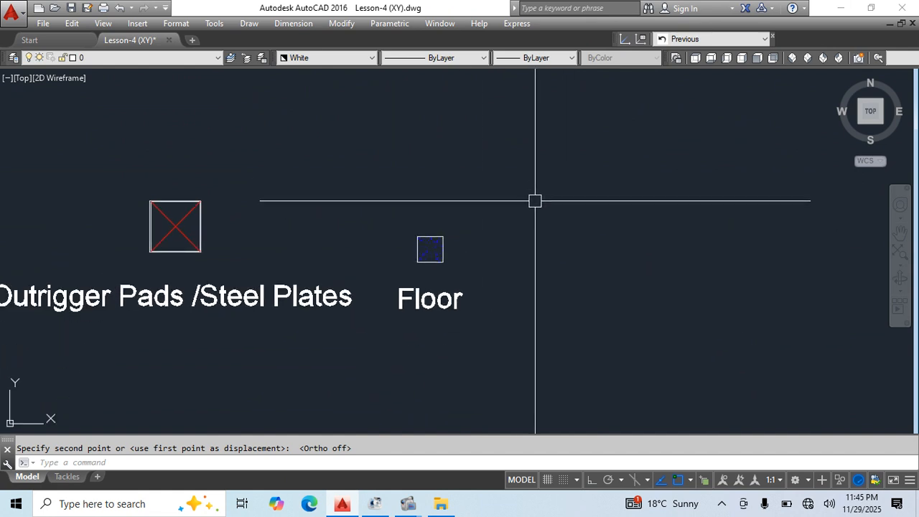